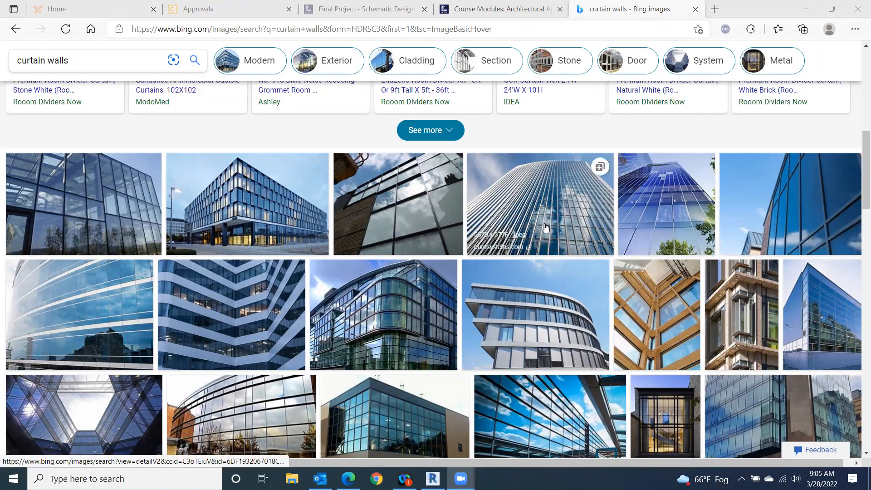
Step: Browse the curtain wall image results and refine the search to "curtain walls architecture"
{"action": "scroll", "coordinate": [475, 277], "scroll_direction": "down", "scroll_amount": 4}
{"action": "scroll", "coordinate": [543, 228], "scroll_direction": "down", "scroll_amount": 2}
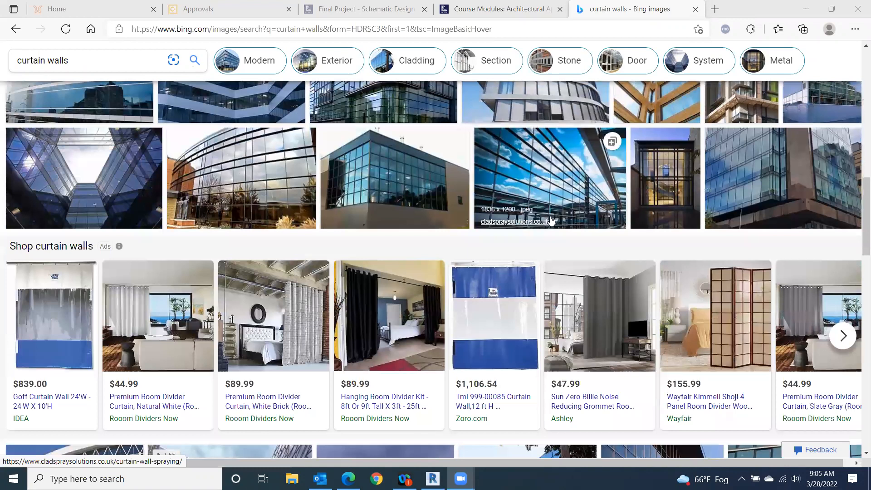
{"action": "scroll", "coordinate": [551, 222], "scroll_direction": "up", "scroll_amount": 3}
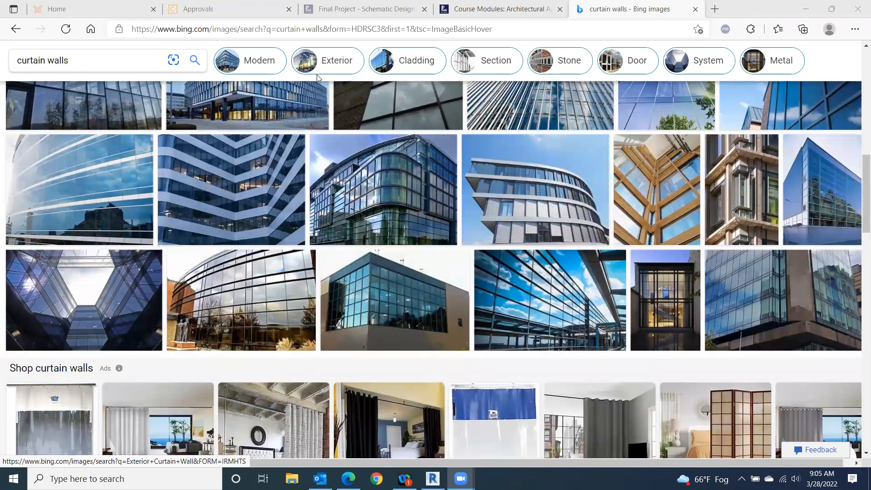
{"action": "scroll", "coordinate": [312, 104], "scroll_direction": "up", "scroll_amount": 8}
{"action": "scroll", "coordinate": [154, 88], "scroll_direction": "up", "scroll_amount": 4}
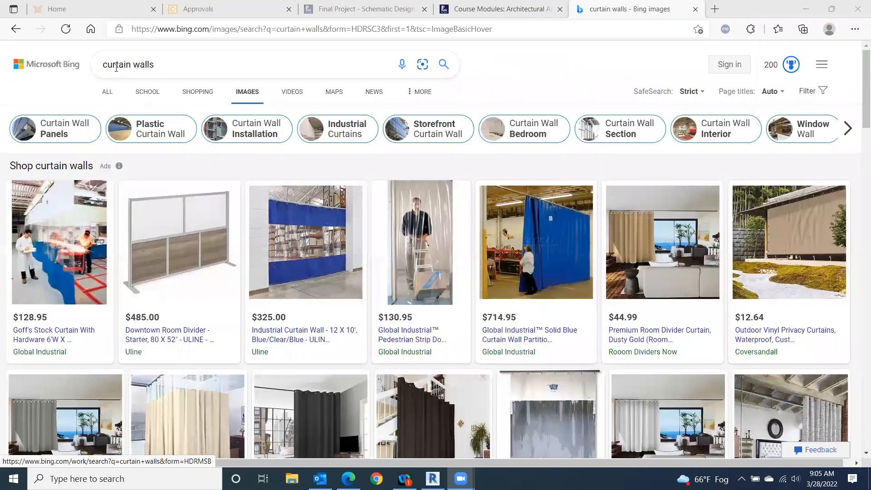
{"action": "left_click", "coordinate": [167, 70]}
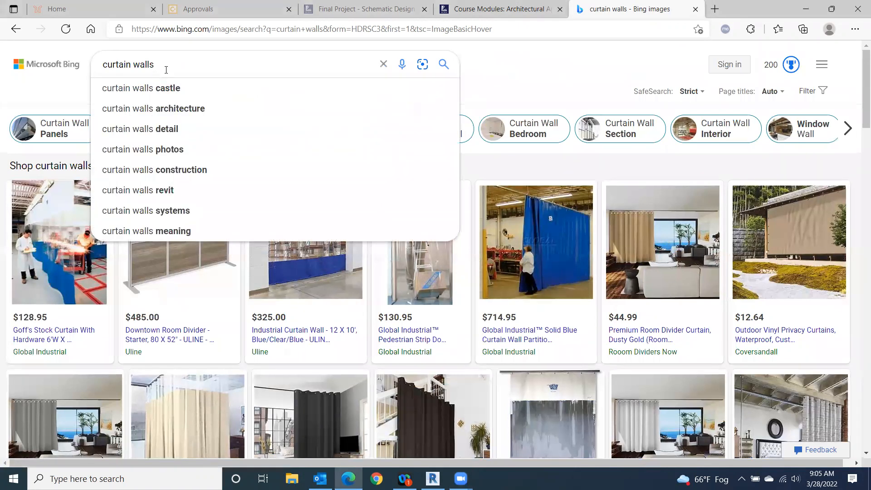
{"action": "left_click", "coordinate": [167, 108]}
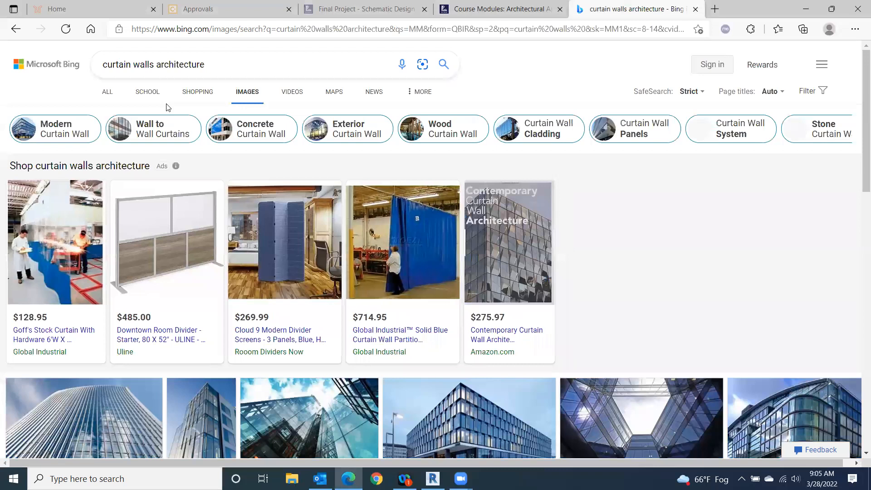
Step: Find the mobiusglass.ca photo of a glass curtain wall facade in the results and open it enlarged
{"action": "scroll", "coordinate": [227, 185], "scroll_direction": "down", "scroll_amount": 2}
{"action": "scroll", "coordinate": [226, 185], "scroll_direction": "down", "scroll_amount": 3}
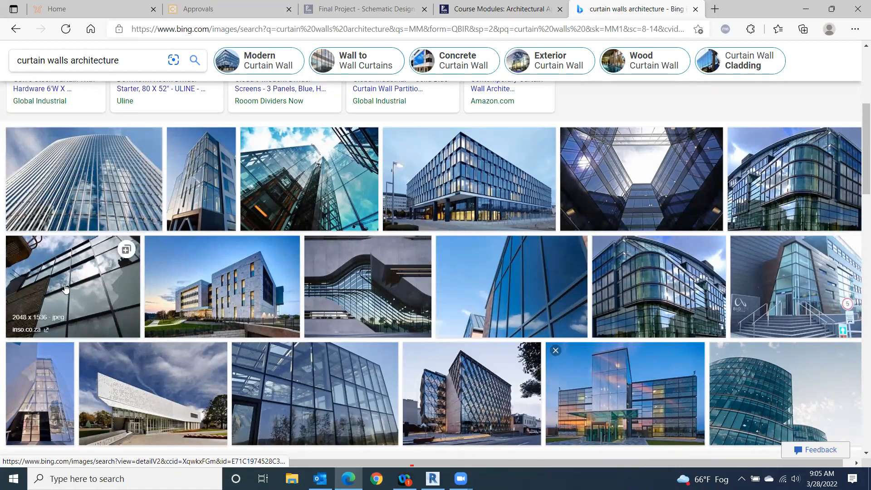
{"action": "scroll", "coordinate": [340, 363], "scroll_direction": "down", "scroll_amount": 1}
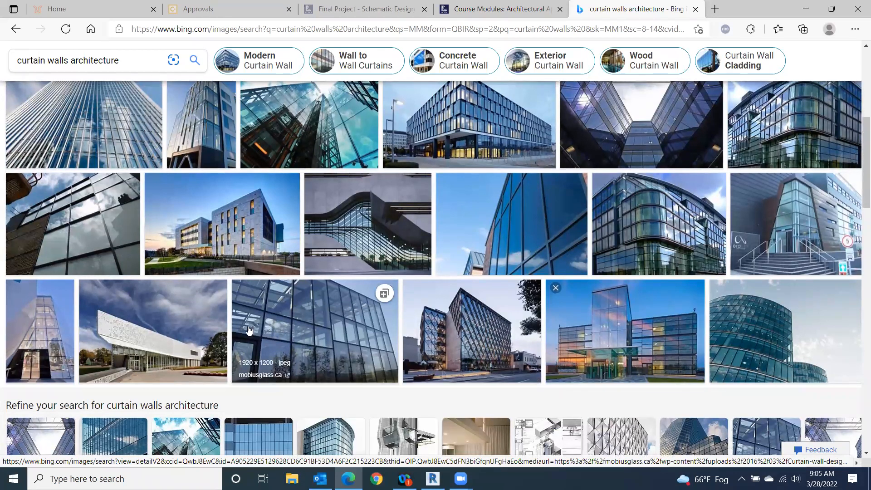
{"action": "left_click", "coordinate": [340, 333]}
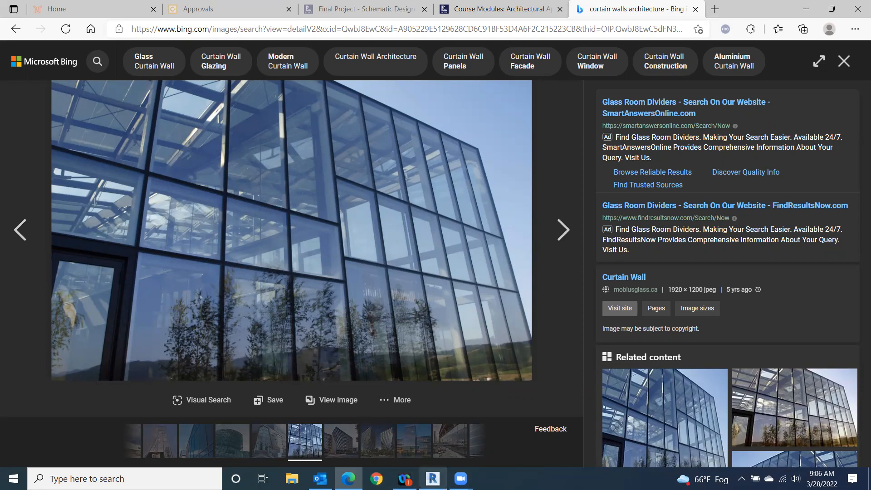
Step: Switch to Revit and open the Level 1 floor plan of the FINPROCADD project to examine its whole layout
{"action": "mouse_move", "coordinate": [432, 479]}
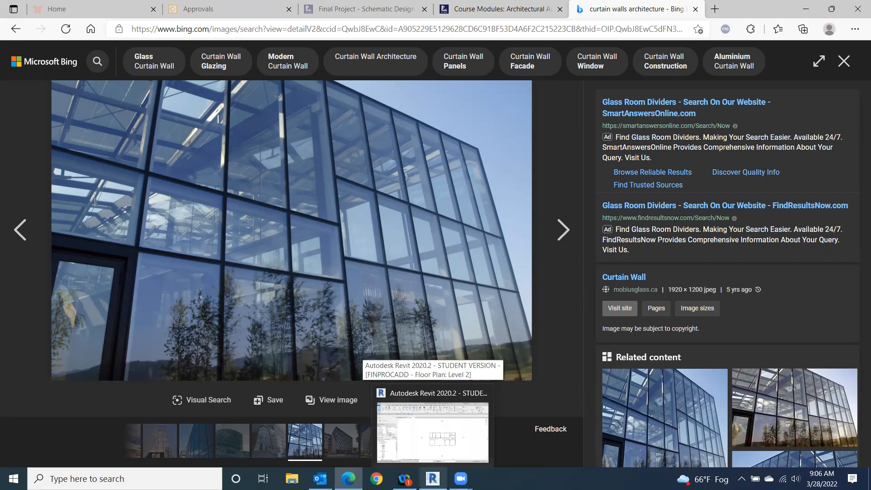
{"action": "left_click", "coordinate": [433, 478]}
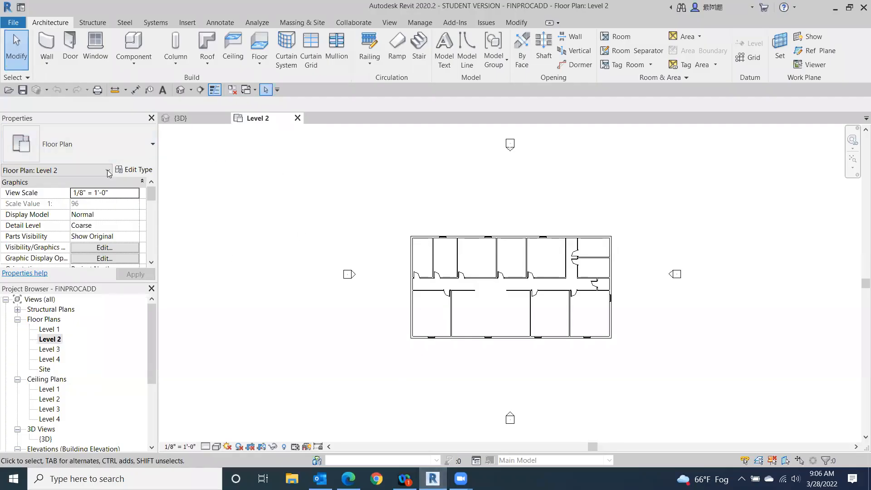
{"action": "double_click", "coordinate": [50, 329]}
{"action": "scroll", "coordinate": [390, 246], "scroll_direction": "up", "scroll_amount": 5}
{"action": "scroll", "coordinate": [587, 292], "scroll_direction": "up", "scroll_amount": 2}
{"action": "middle_click_drag", "start_coordinate": [564, 241], "coordinate": [523, 208]}
{"action": "scroll", "coordinate": [511, 297], "scroll_direction": "down", "scroll_amount": 2}
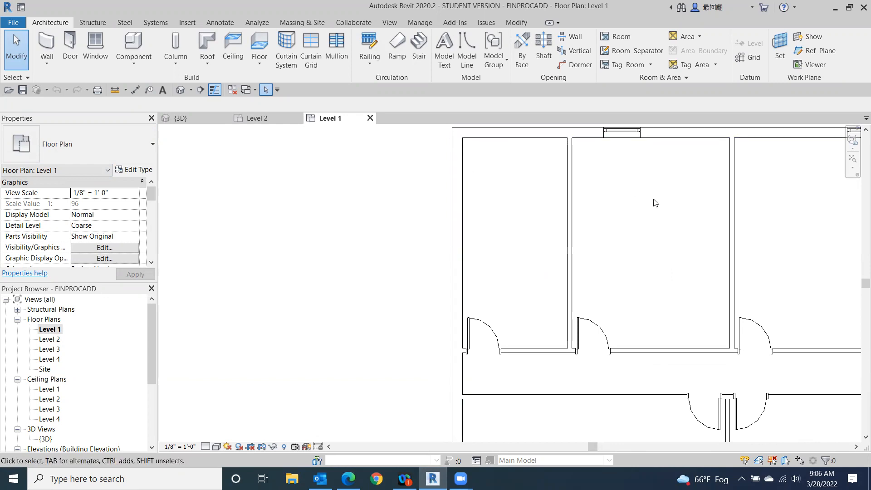
{"action": "scroll", "coordinate": [654, 202], "scroll_direction": "down", "scroll_amount": 5}
{"action": "middle_click_drag", "start_coordinate": [726, 236], "coordinate": [469, 195]}
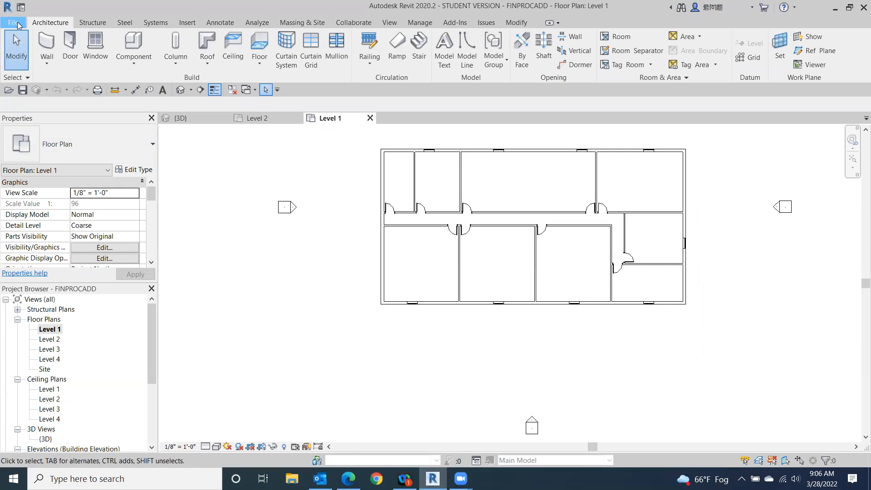
Step: Create a new project from the Architectural Template
{"action": "left_click", "coordinate": [18, 25]}
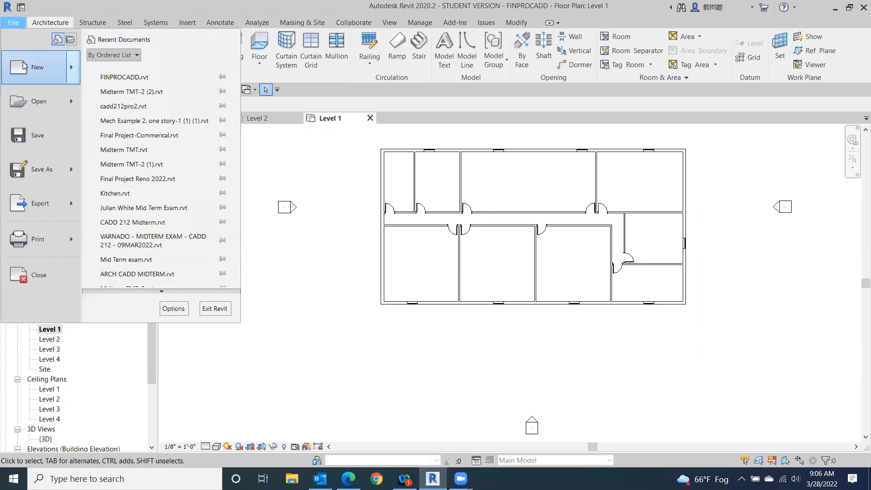
{"action": "mouse_move", "coordinate": [23, 66]}
{"action": "left_click", "coordinate": [150, 70]}
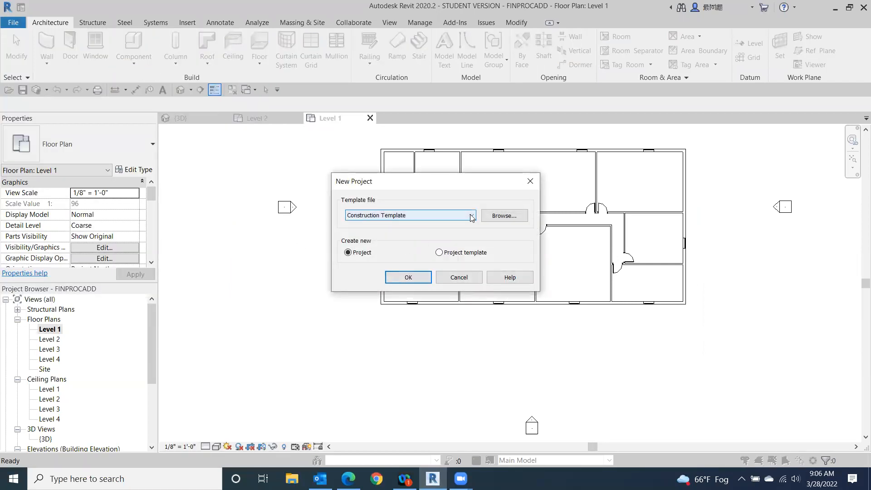
{"action": "left_click", "coordinate": [471, 217]}
{"action": "left_click", "coordinate": [432, 239]}
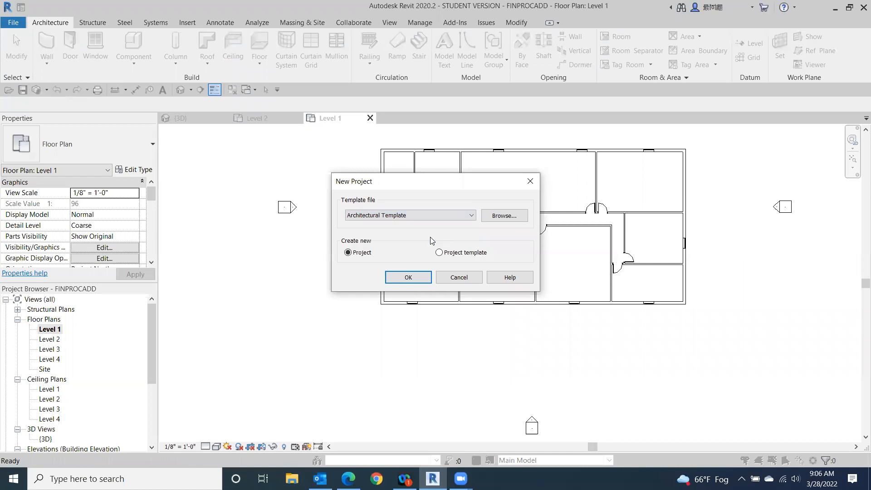
{"action": "left_click", "coordinate": [394, 275]}
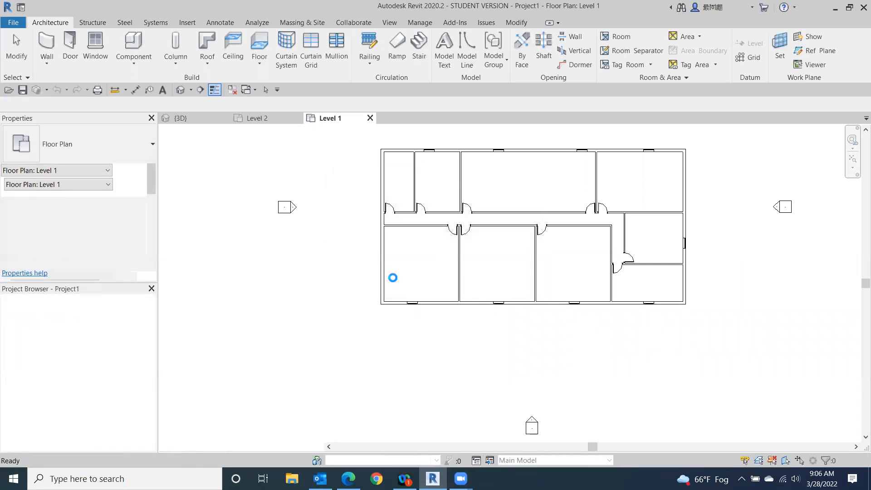
Step: Draw a horizontal Generic - 8" basic wall about 32' long on Level 1 with an unconnected height of 20'
{"action": "left_click", "coordinate": [43, 43]}
{"action": "left_click", "coordinate": [452, 276]}
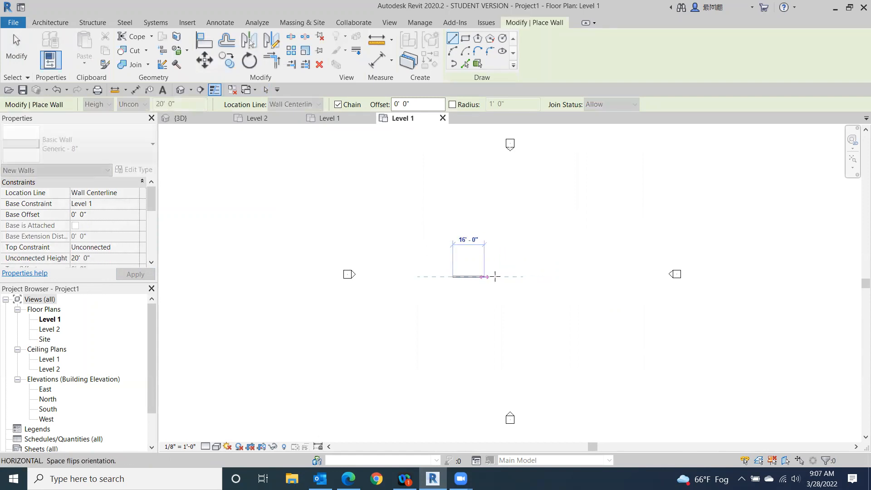
{"action": "left_click", "coordinate": [516, 275]}
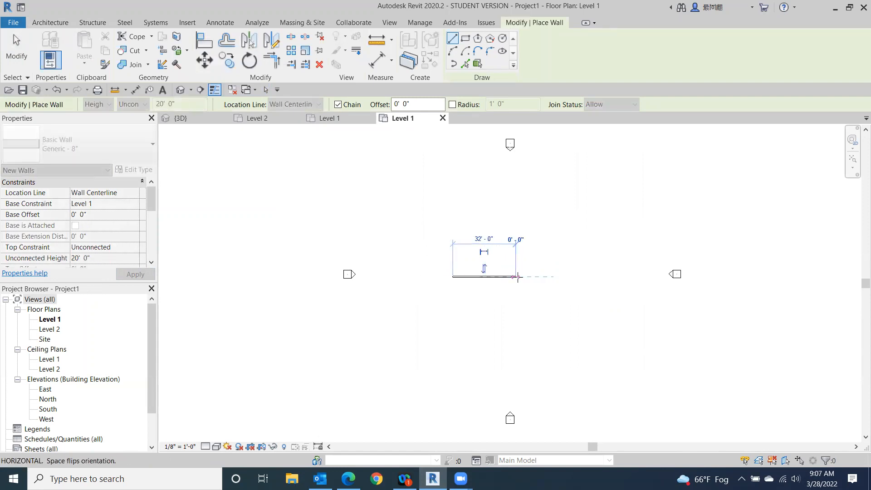
{"action": "left_click", "coordinate": [10, 71]}
{"action": "scroll", "coordinate": [506, 312], "scroll_direction": "up", "scroll_amount": 6}
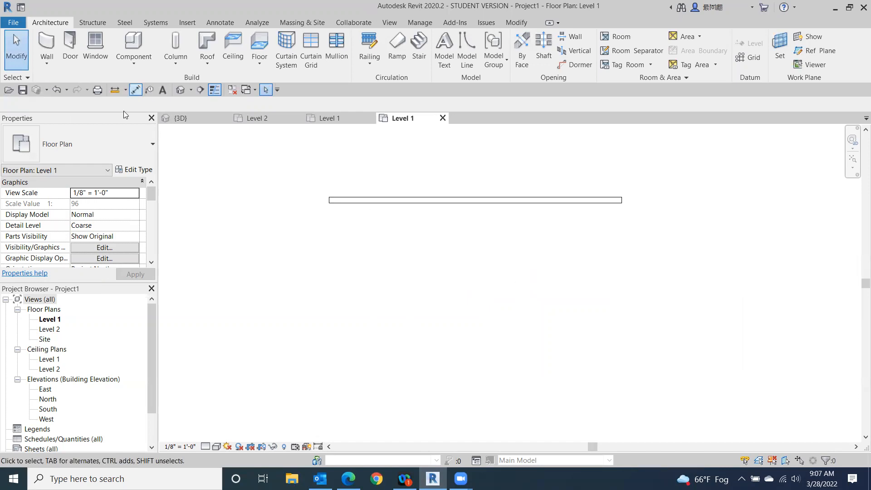
Step: Open the default 3D view of the wall and set its visual style to Consistent Colors
{"action": "left_click", "coordinate": [180, 90]}
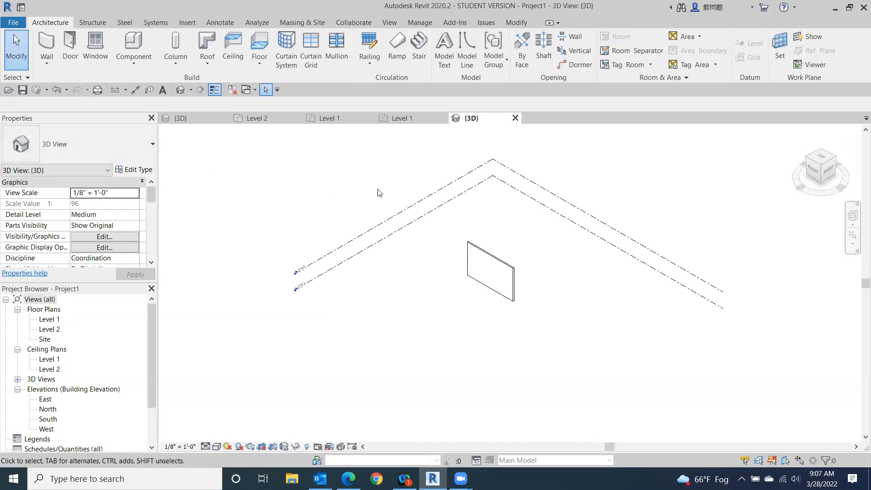
{"action": "left_click", "coordinate": [217, 446]}
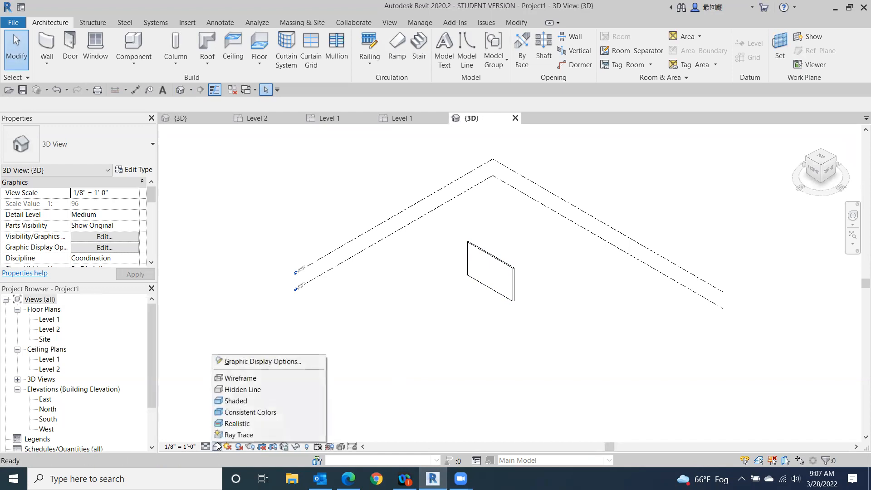
{"action": "left_click", "coordinate": [244, 412]}
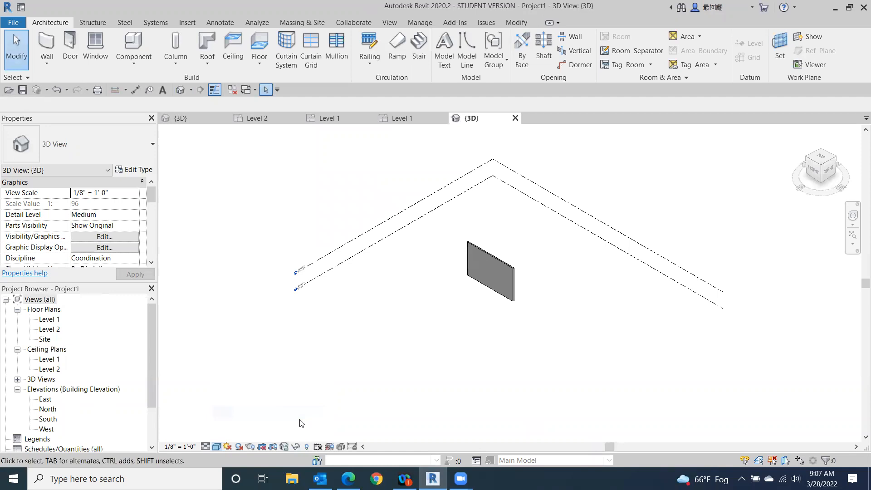
Step: Return to the Level 1 floor plan and start a new wall with the Curtain Wall 1 type
{"action": "double_click", "coordinate": [50, 319]}
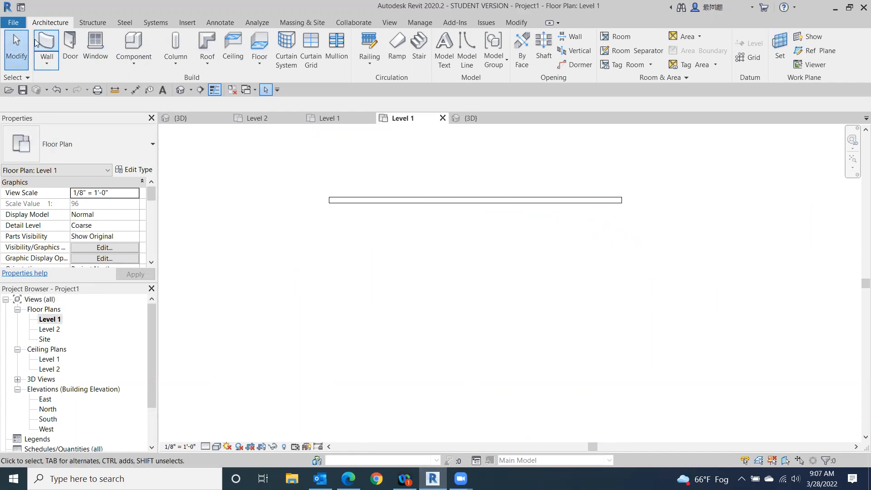
{"action": "left_click", "coordinate": [47, 48]}
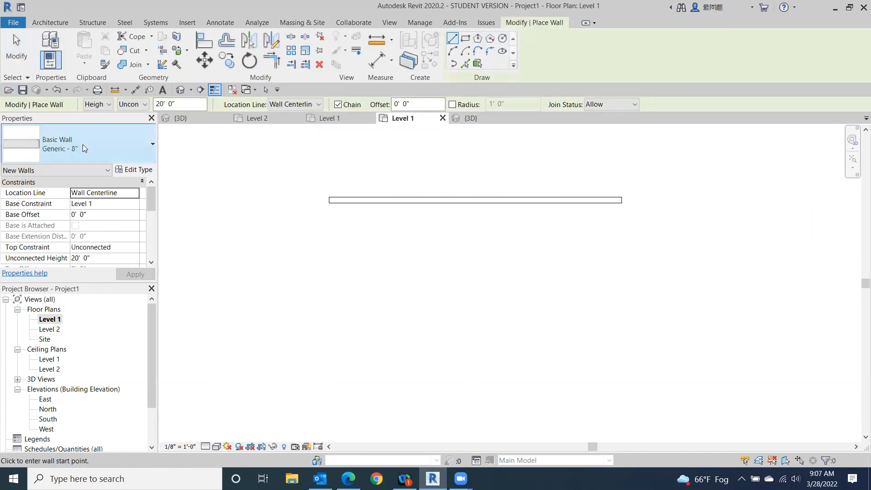
{"action": "left_click", "coordinate": [149, 154]}
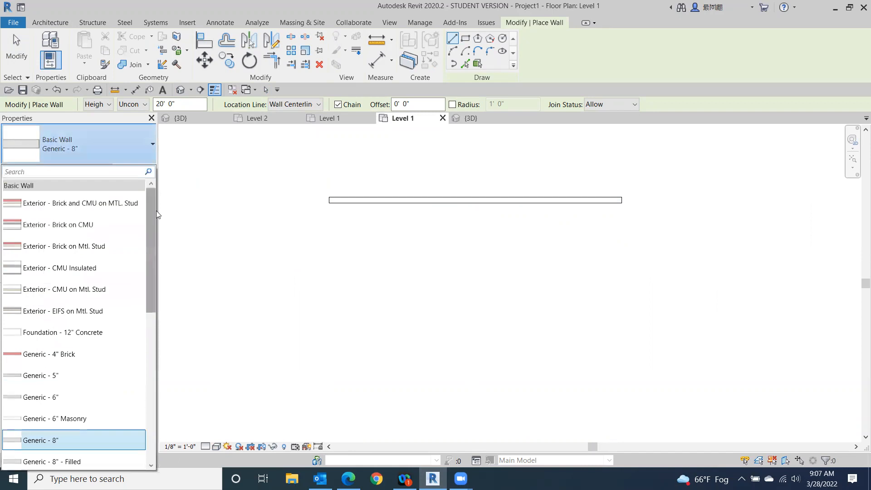
{"action": "scroll", "coordinate": [138, 340], "scroll_direction": "down", "scroll_amount": 6}
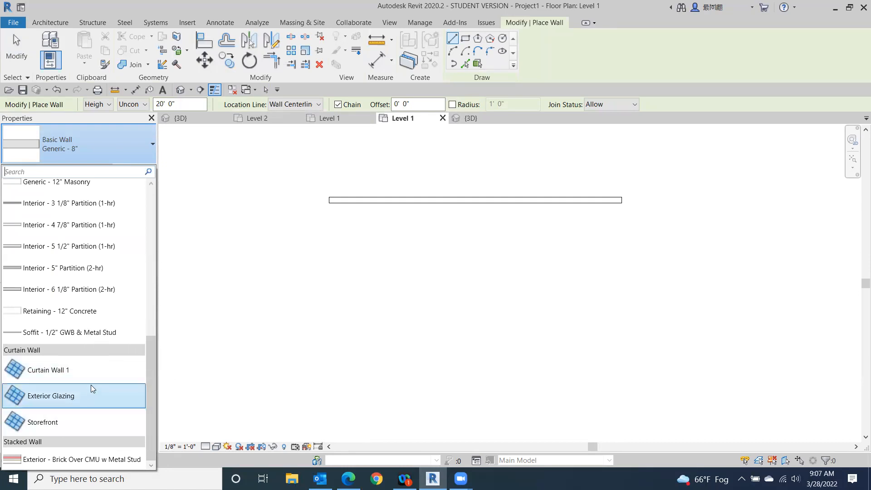
{"action": "mouse_move", "coordinate": [94, 364]}
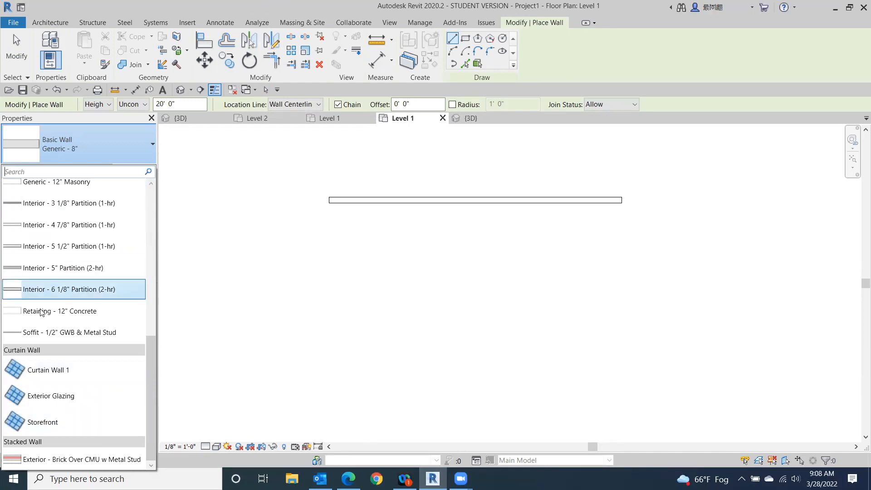
{"action": "left_click", "coordinate": [53, 373]}
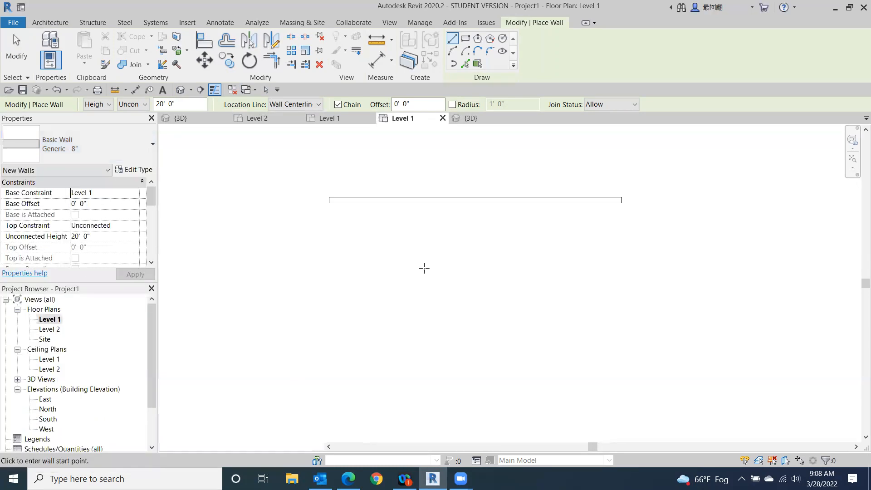
Step: Draw a curtain wall about 29' long inside the existing wall, starting about 1'-6" from its left end
{"action": "left_click", "coordinate": [358, 200]}
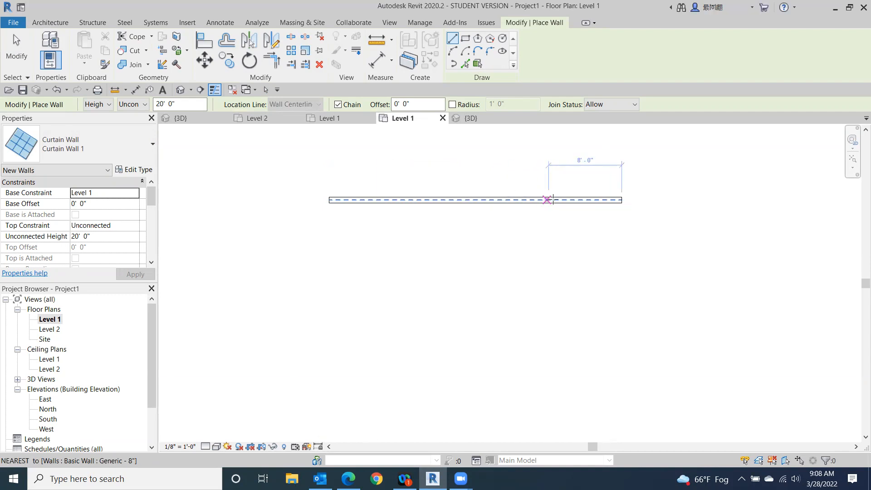
{"action": "left_click", "coordinate": [342, 199]}
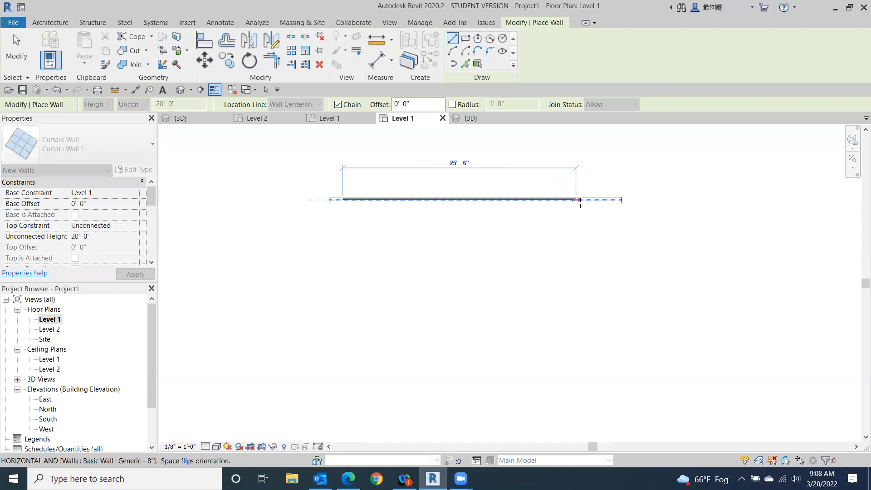
{"action": "left_click", "coordinate": [608, 199]}
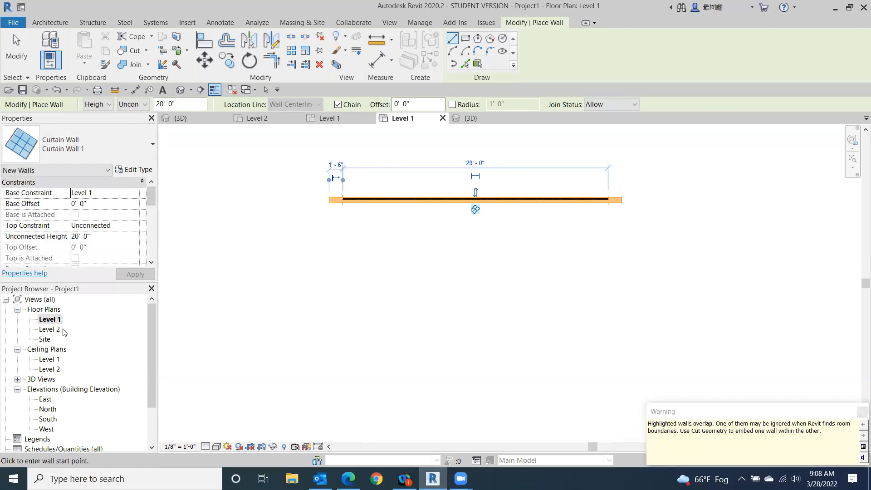
Step: End wall placement, dismiss the overlapping walls warning and show the model in the 3D view
{"action": "left_click", "coordinate": [50, 319]}
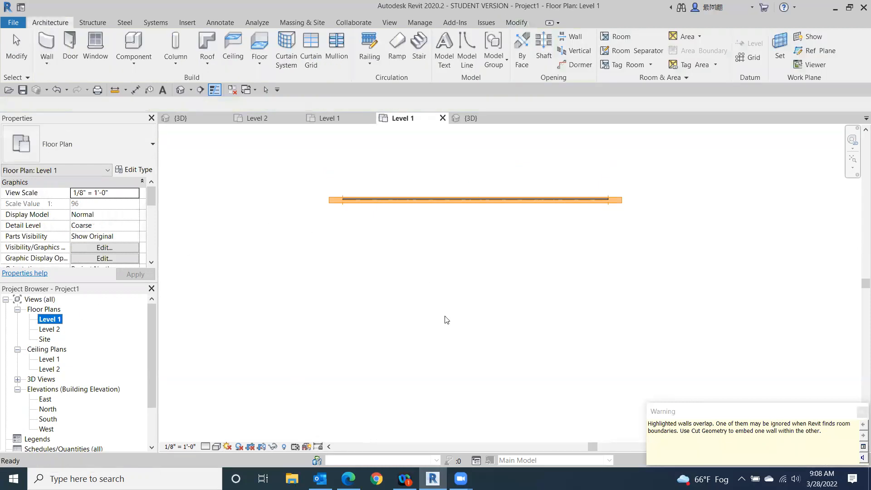
{"action": "left_click_drag", "start_coordinate": [785, 413], "coordinate": [731, 263]}
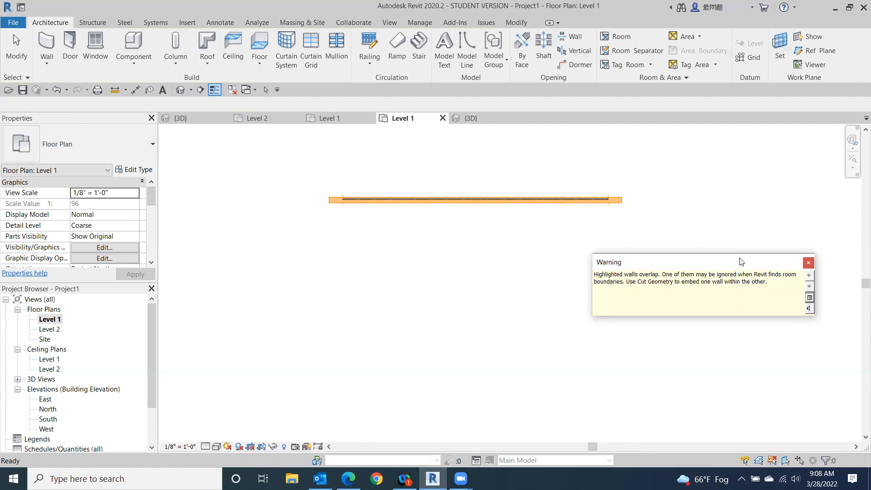
{"action": "left_click", "coordinate": [809, 263]}
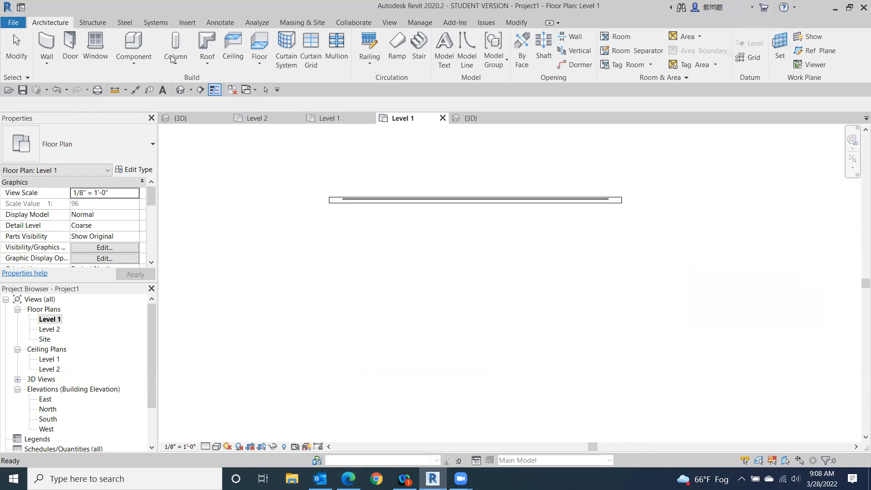
{"action": "left_click", "coordinate": [180, 90]}
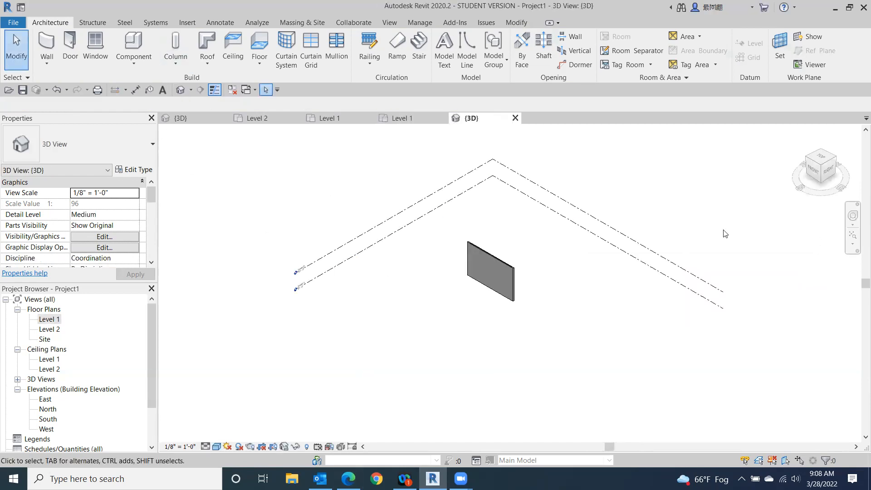
Step: Return to the Level 1 floor plan at the end of the wall where the curtain wall starts
{"action": "mouse_move", "coordinate": [783, 203]}
{"action": "middle_mouse_down", "text": "shift"}
{"action": "mouse_move", "coordinate": [661, 178]}
{"action": "mouse_move", "coordinate": [606, 152]}
{"action": "mouse_move", "coordinate": [855, 174]}
{"action": "mouse_move", "coordinate": [175, 150]}
{"action": "mouse_move", "coordinate": [171, 166]}
{"action": "mouse_move", "coordinate": [736, 213]}
{"action": "middle_mouse_up", "text": "shift"}
{"action": "left_click", "coordinate": [801, 131]}
{"action": "left_click", "coordinate": [43, 320]}
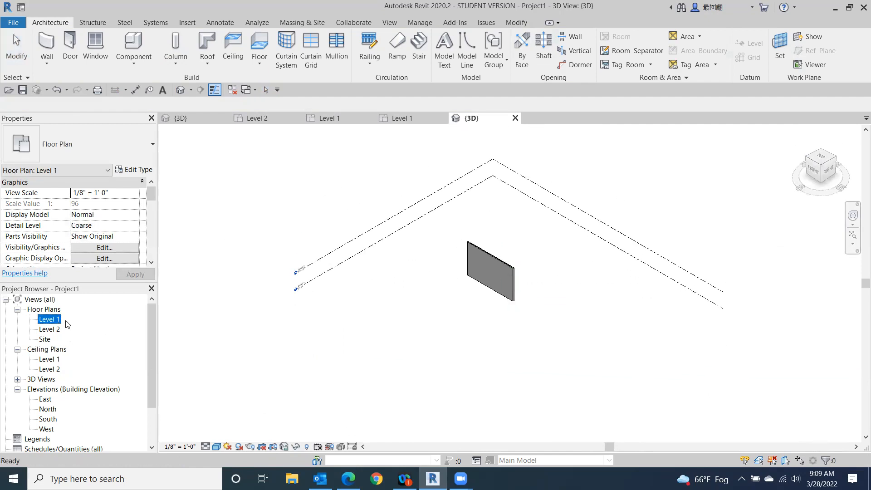
{"action": "double_click", "coordinate": [49, 320]}
{"action": "scroll", "coordinate": [370, 202], "scroll_direction": "up", "scroll_amount": 3}
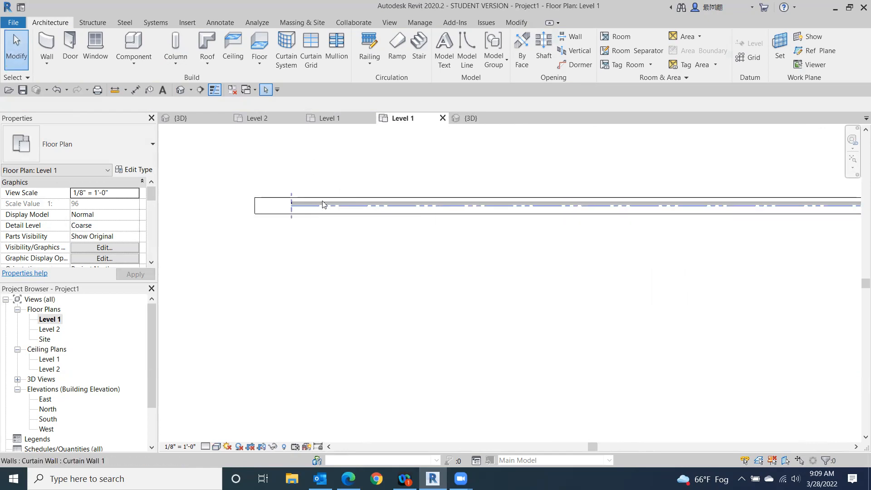
Step: Enable Automatically Embed in the type properties of the Curtain Wall 1 inside the basic wall
{"action": "left_click", "coordinate": [292, 204]}
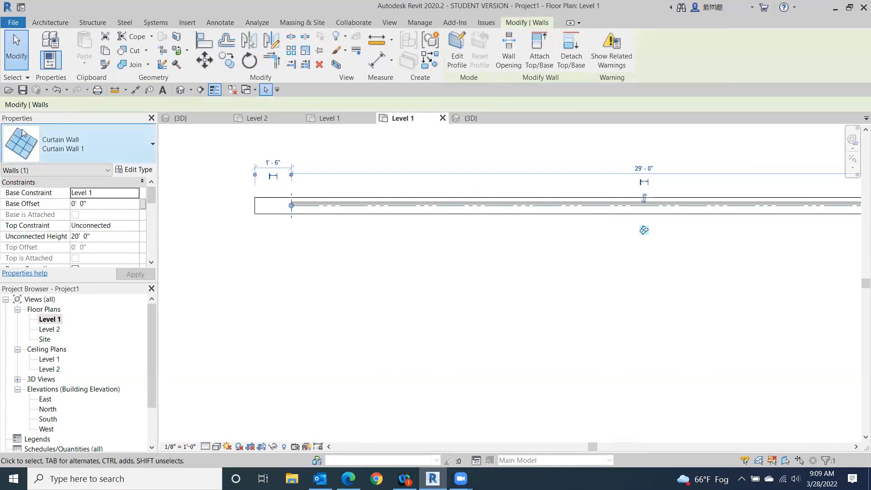
{"action": "left_click", "coordinate": [138, 170]}
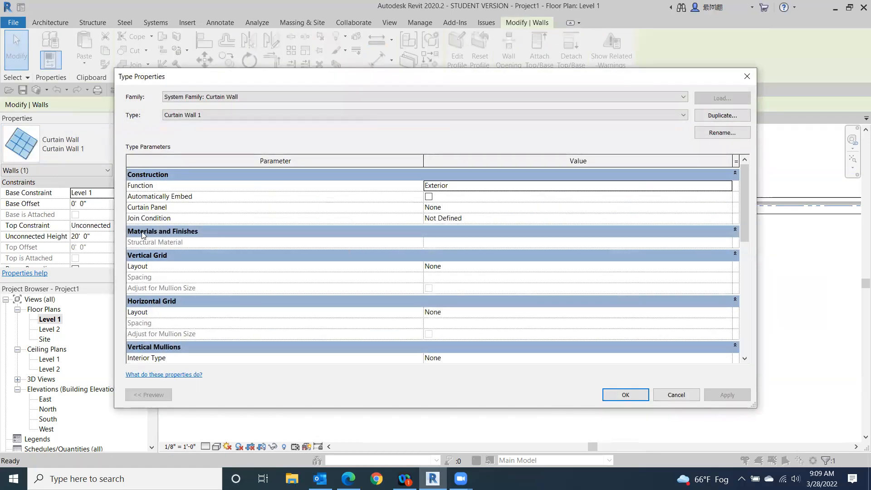
{"action": "left_click", "coordinate": [428, 196]}
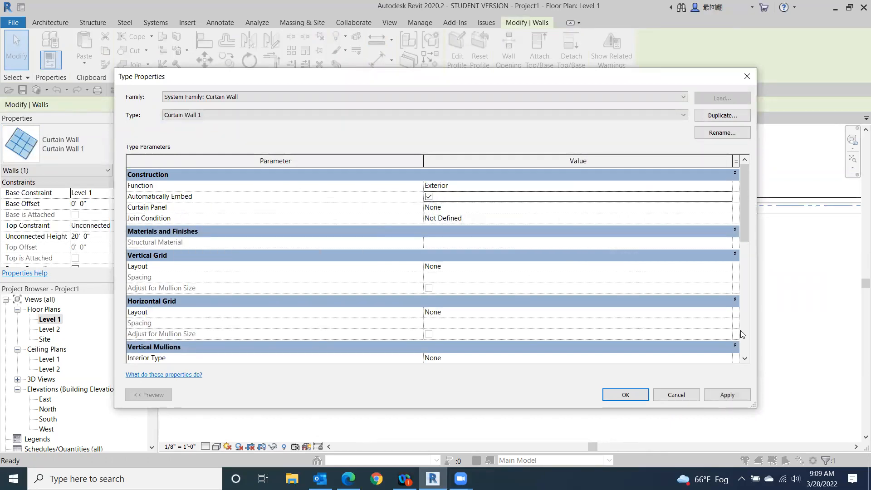
{"action": "left_click", "coordinate": [625, 394]}
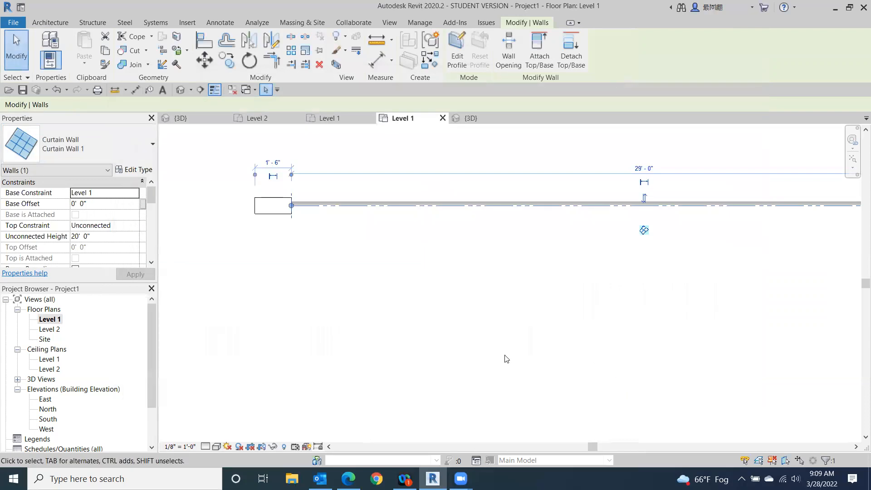
{"action": "left_click", "coordinate": [370, 258]}
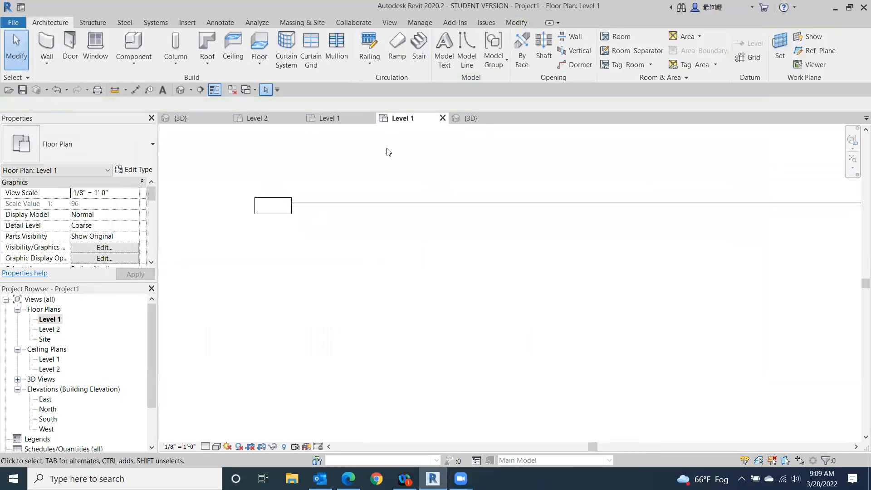
Step: Open the default 3D view and orient it to the front of the wall with the embedded curtain wall
{"action": "left_click", "coordinate": [180, 90]}
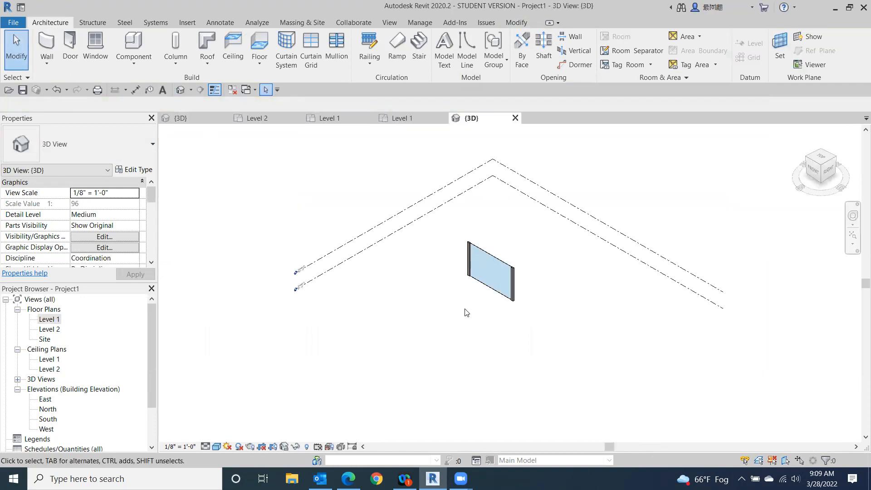
{"action": "scroll", "coordinate": [472, 293], "scroll_direction": "up", "scroll_amount": 3}
{"action": "scroll", "coordinate": [474, 291], "scroll_direction": "up", "scroll_amount": 2}
{"action": "middle_click_drag", "start_coordinate": [478, 286], "coordinate": [285, 402]}
{"action": "scroll", "coordinate": [285, 402], "scroll_direction": "down", "scroll_amount": 2}
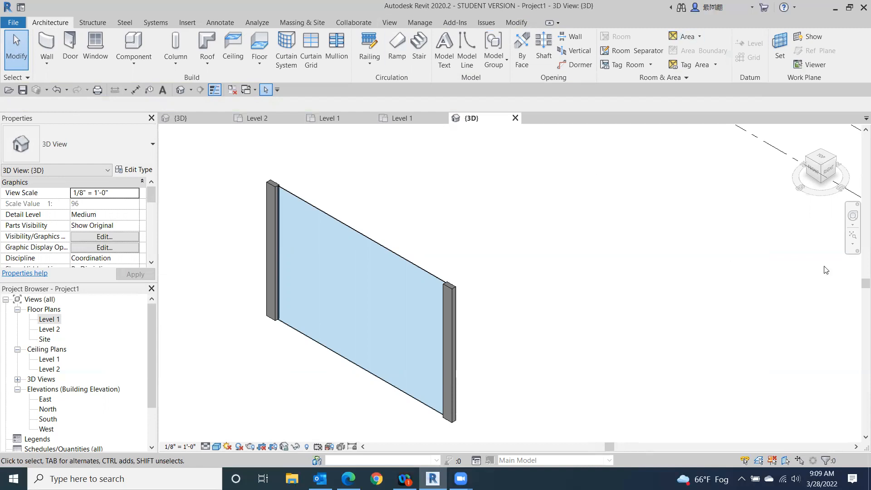
{"action": "left_click", "coordinate": [815, 181]}
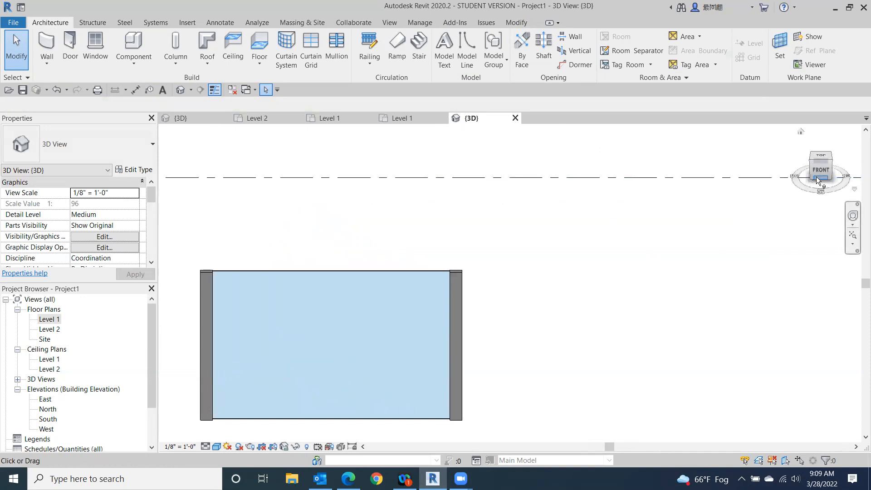
{"action": "left_click", "coordinate": [812, 195]}
{"action": "left_click", "coordinate": [822, 158]}
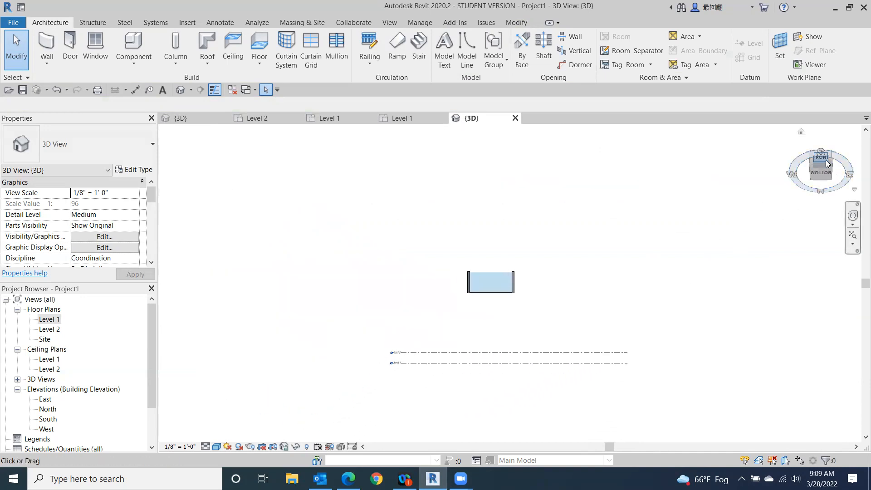
{"action": "scroll", "coordinate": [484, 305], "scroll_direction": "up", "scroll_amount": 5}
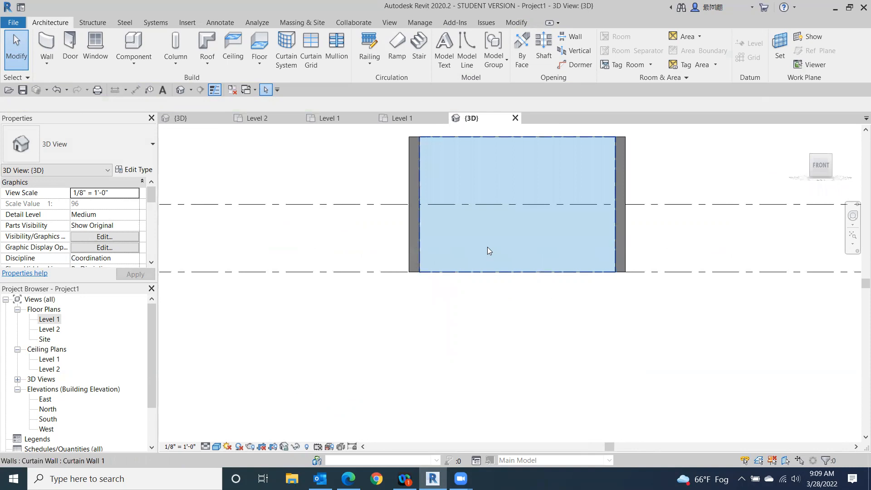
Step: Compare the heights of the curtain wall and its host wall, and set the curtain wall's unconnected height to 15'
{"action": "left_click", "coordinate": [442, 271]}
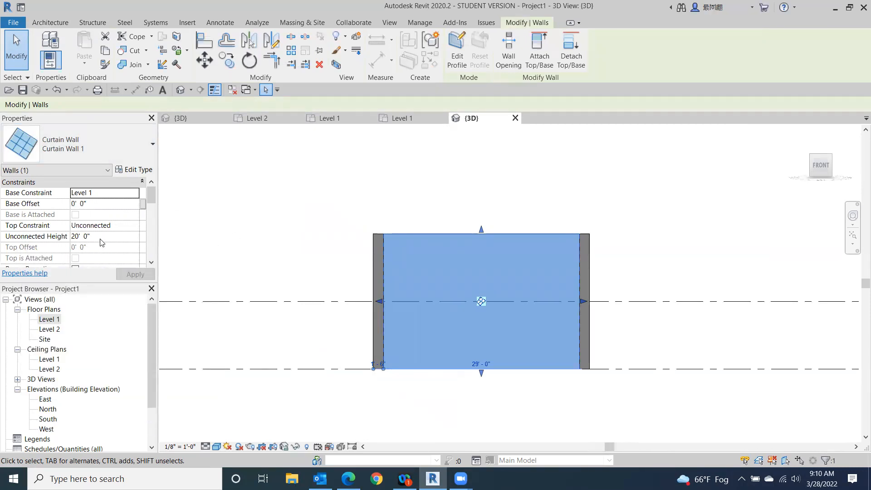
{"action": "left_click", "coordinate": [374, 255]}
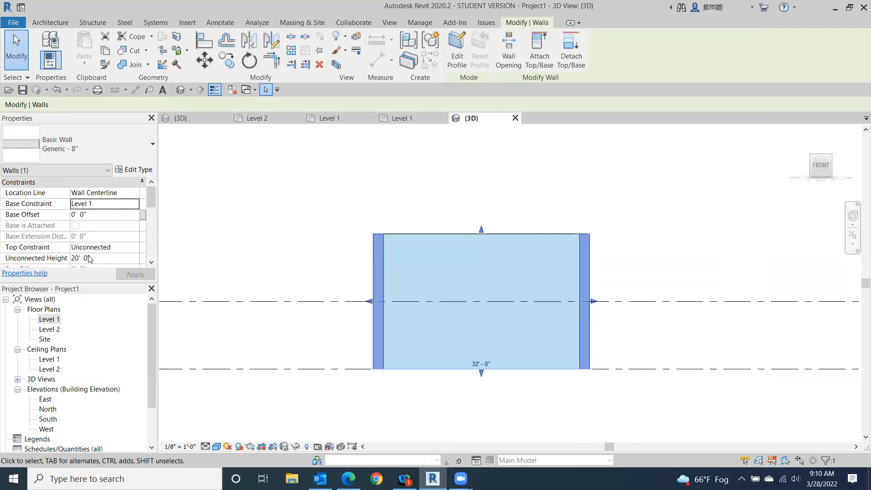
{"action": "left_click", "coordinate": [422, 189]}
{"action": "left_click", "coordinate": [441, 266]}
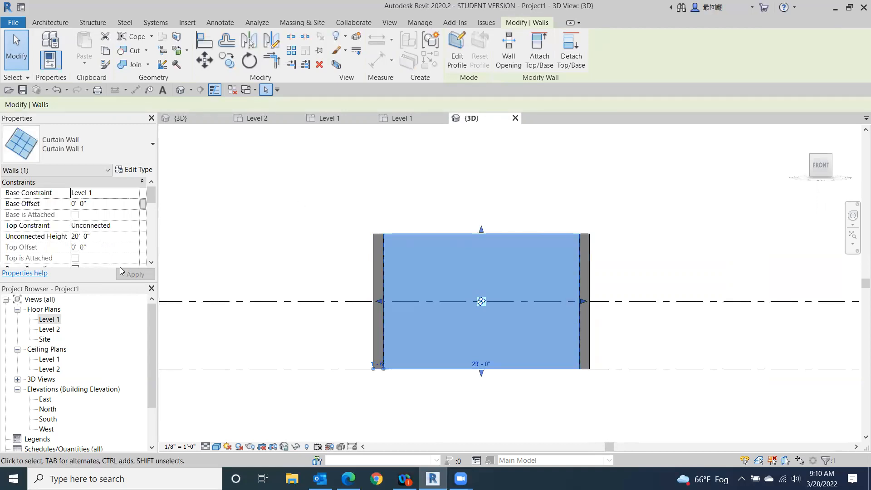
{"action": "left_click", "coordinate": [94, 238]}
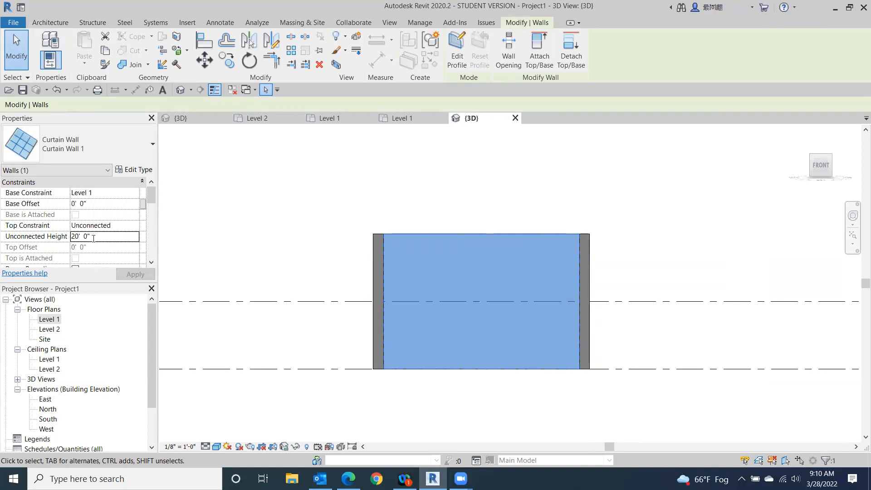
{"action": "left_click_drag", "start_coordinate": [90, 237], "coordinate": [69, 243]}
{"action": "type", "text": "15"}
{"action": "key", "text": "Return"}
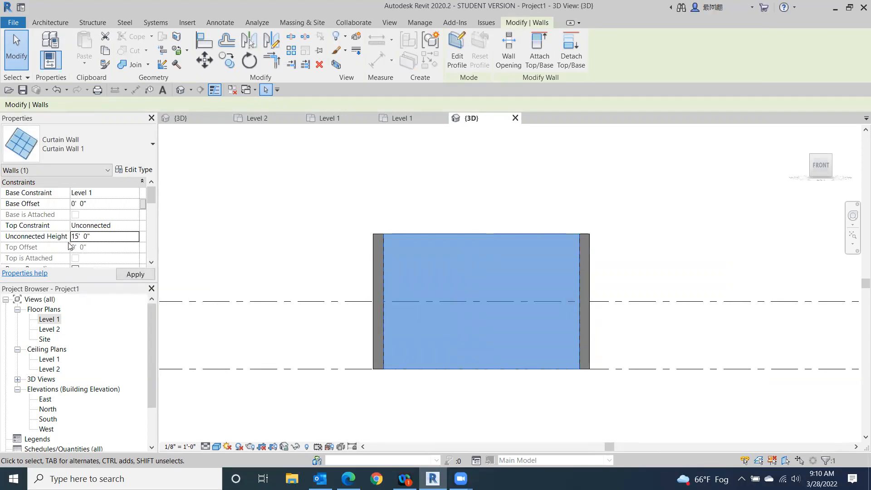
{"action": "left_click", "coordinate": [135, 274]}
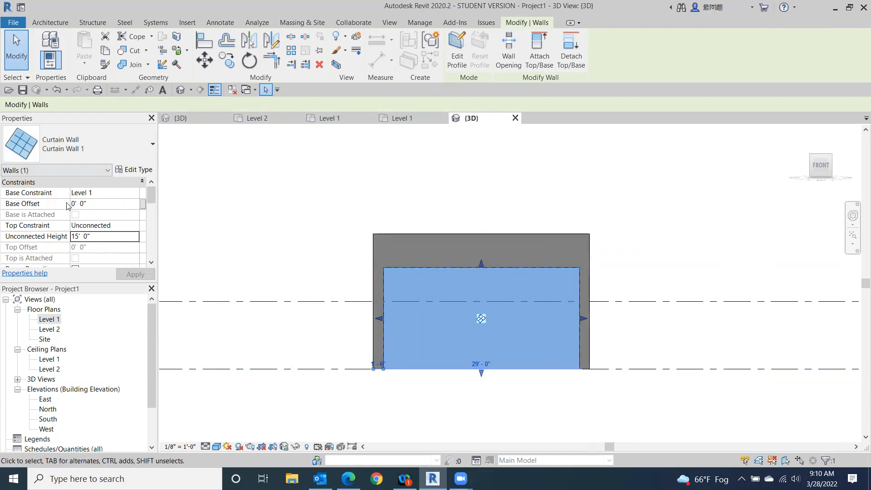
{"action": "left_click", "coordinate": [96, 235]}
{"action": "left_click", "coordinate": [96, 234]}
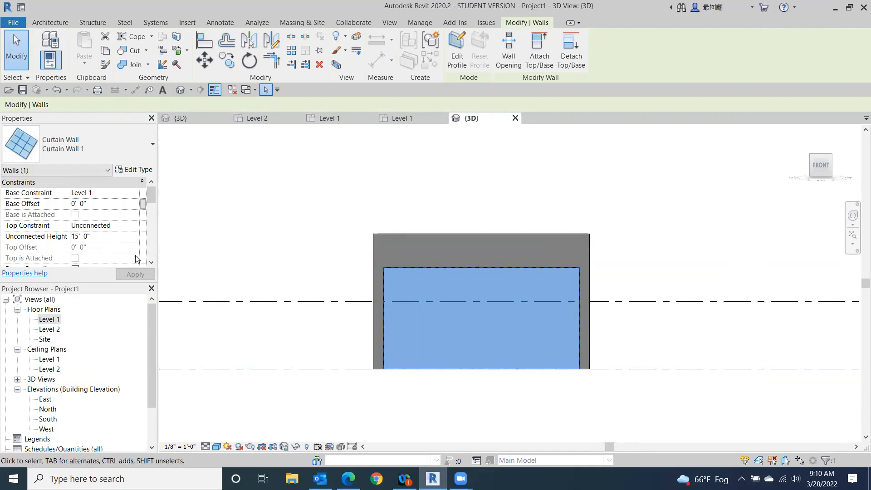
{"action": "left_click", "coordinate": [326, 247]}
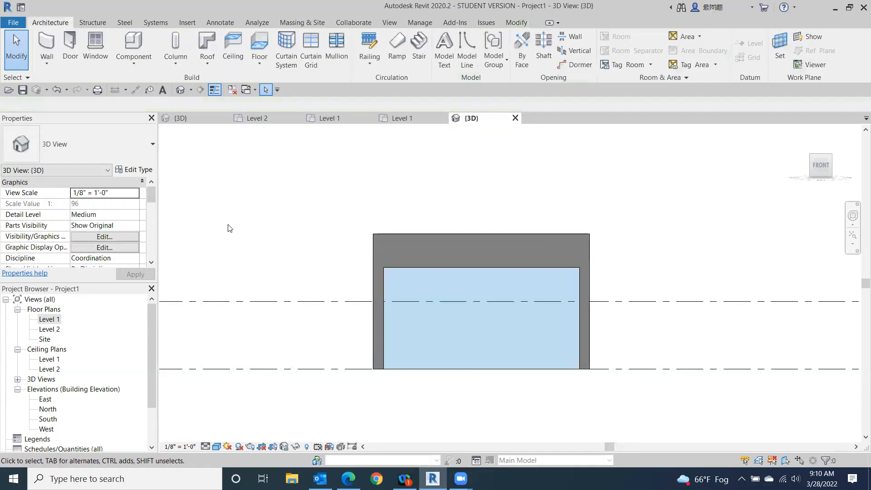
Step: Set the curtain wall's base offset to 1' above Level 1
{"action": "left_click", "coordinate": [458, 292]}
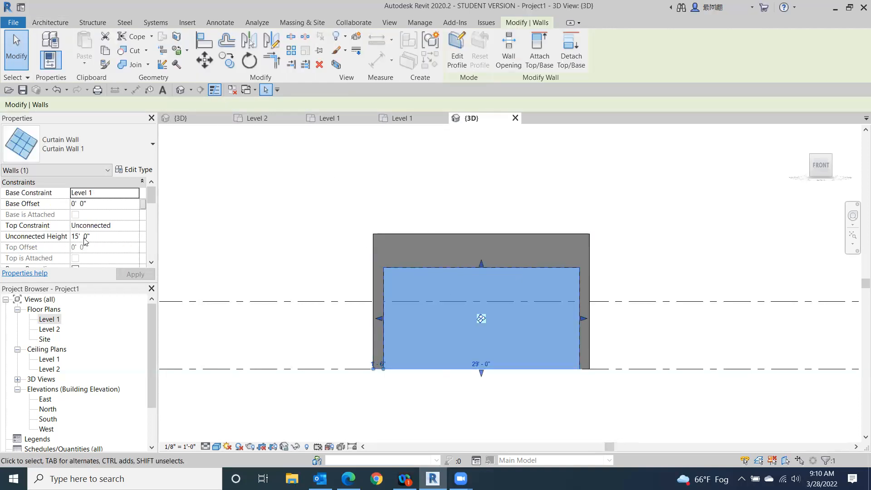
{"action": "left_click", "coordinate": [97, 205]}
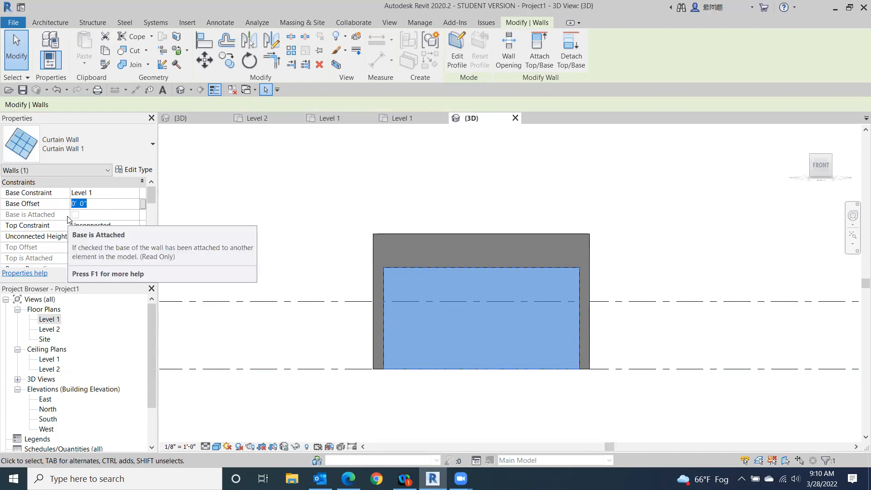
{"action": "type", "text": "1"}
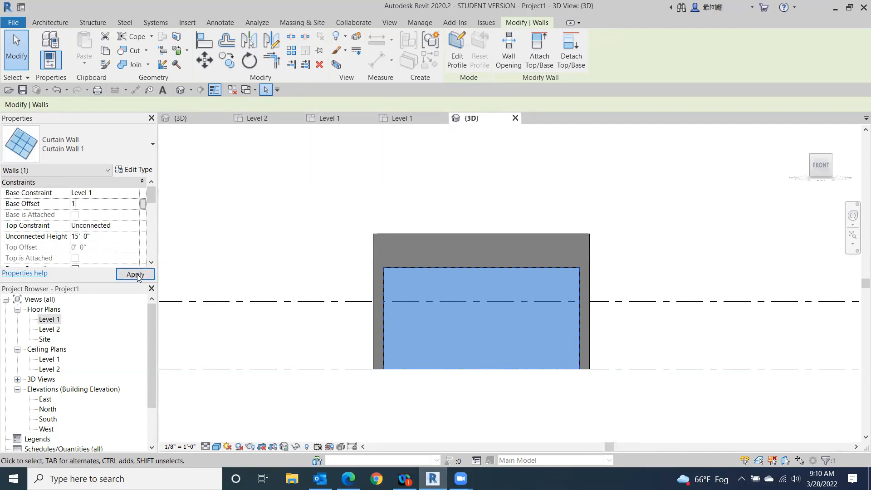
{"action": "left_click", "coordinate": [135, 275]}
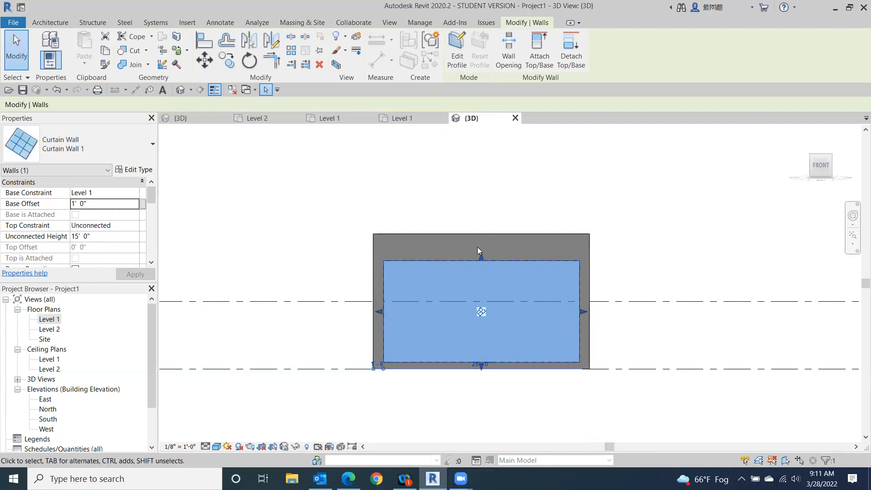
{"action": "left_click", "coordinate": [393, 170]}
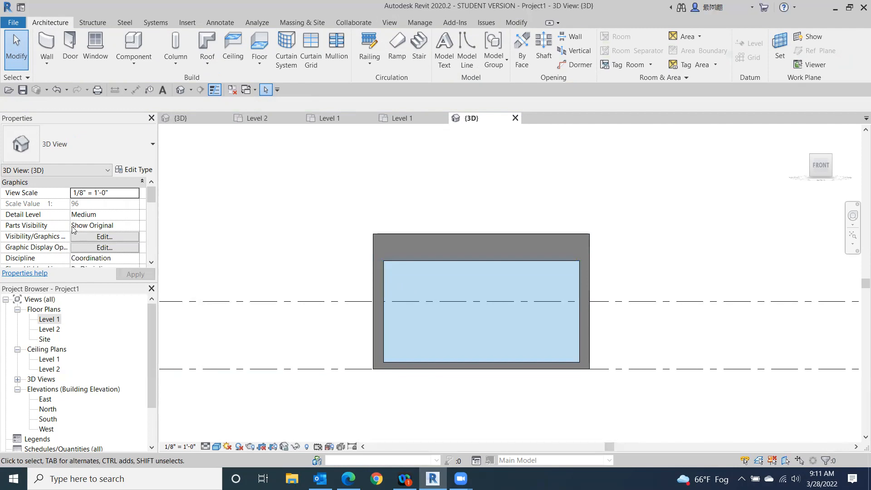
Step: Undo the curtain wall's base offset change to compare its position, and redo it
{"action": "left_click", "coordinate": [499, 268]}
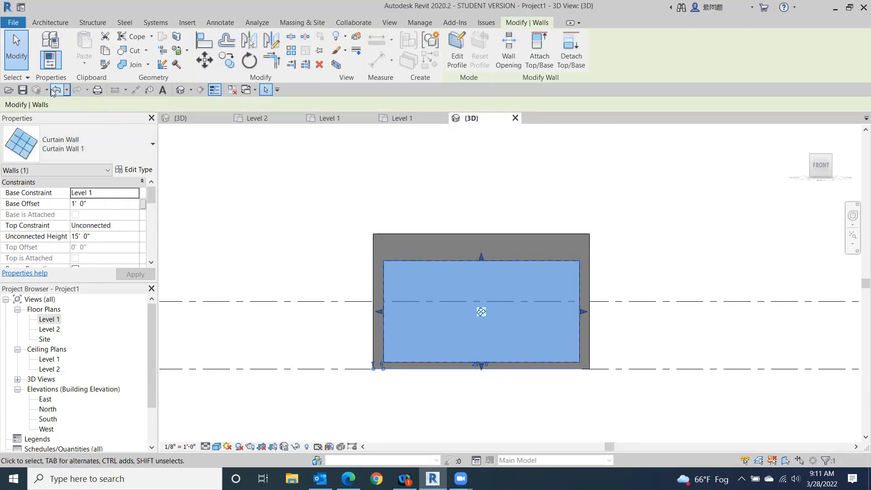
{"action": "left_click", "coordinate": [175, 144]}
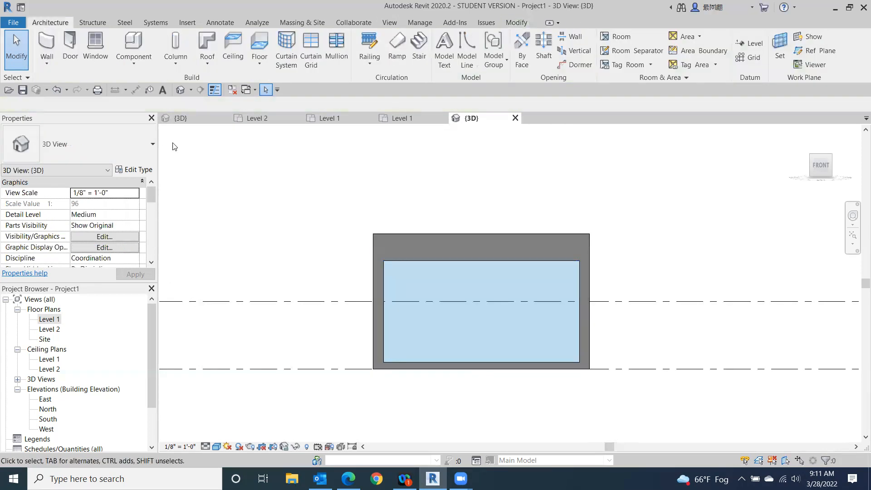
{"action": "left_click", "coordinate": [56, 88]}
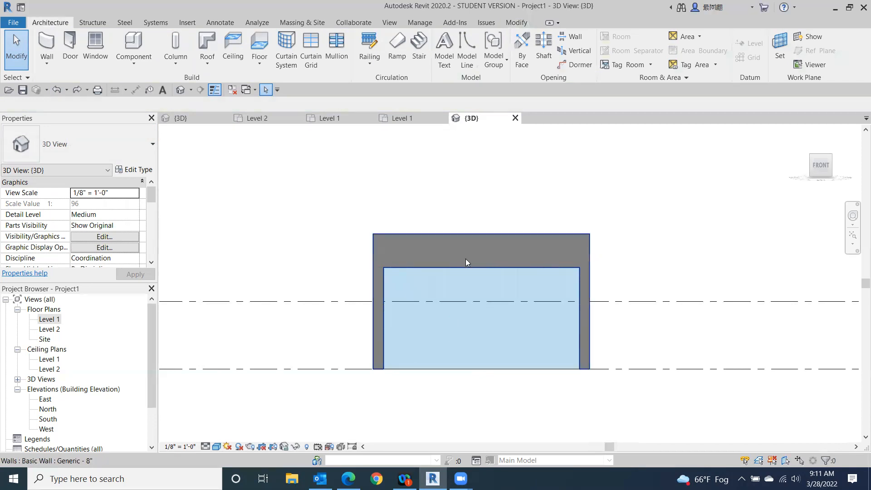
{"action": "left_click", "coordinate": [75, 89]}
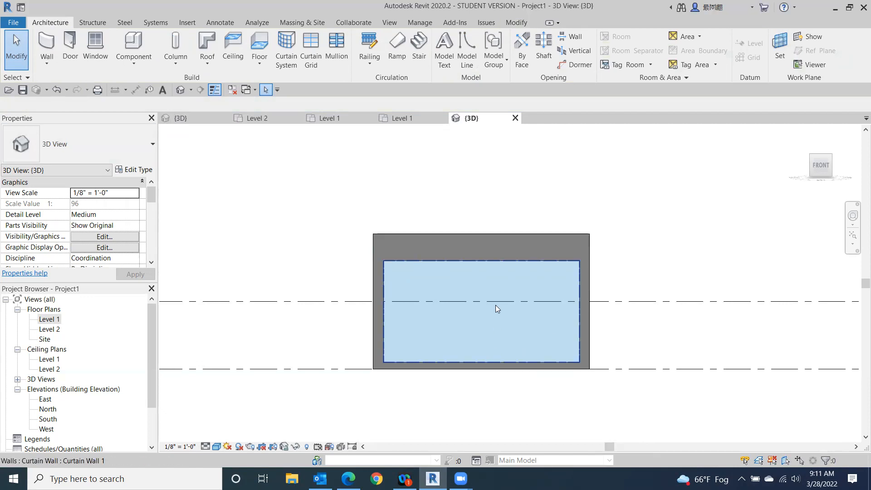
Step: Set the curtain wall's unconnected height to 14' and turn the 3D view to the front-right-top isometric orientation
{"action": "left_click", "coordinate": [518, 267]}
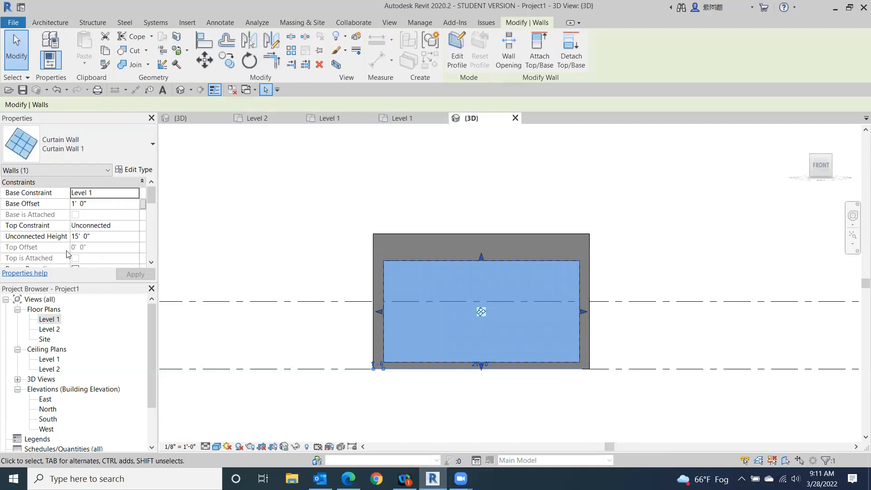
{"action": "left_click", "coordinate": [78, 237]}
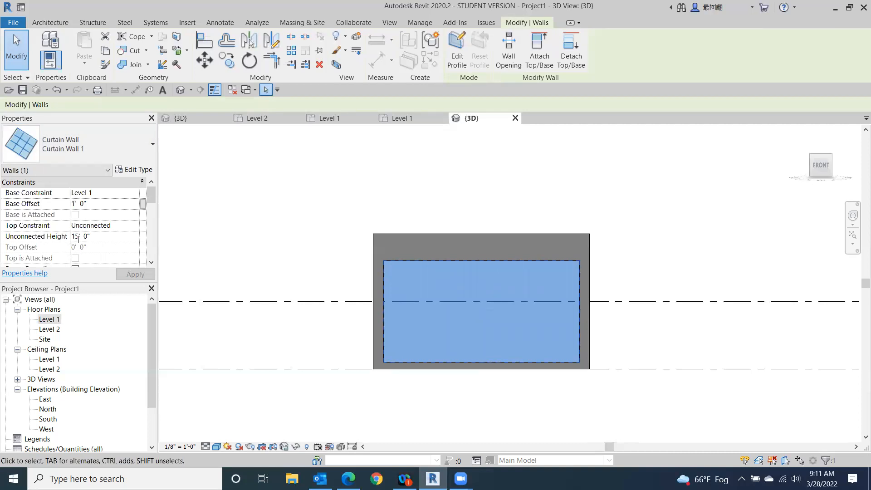
{"action": "key", "text": "BackSpace"}
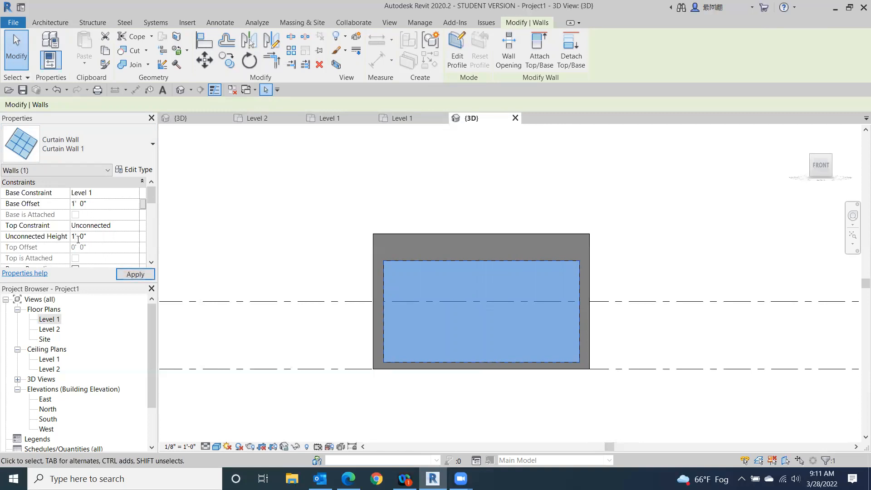
{"action": "type", "text": "4"}
{"action": "left_click", "coordinate": [133, 275]}
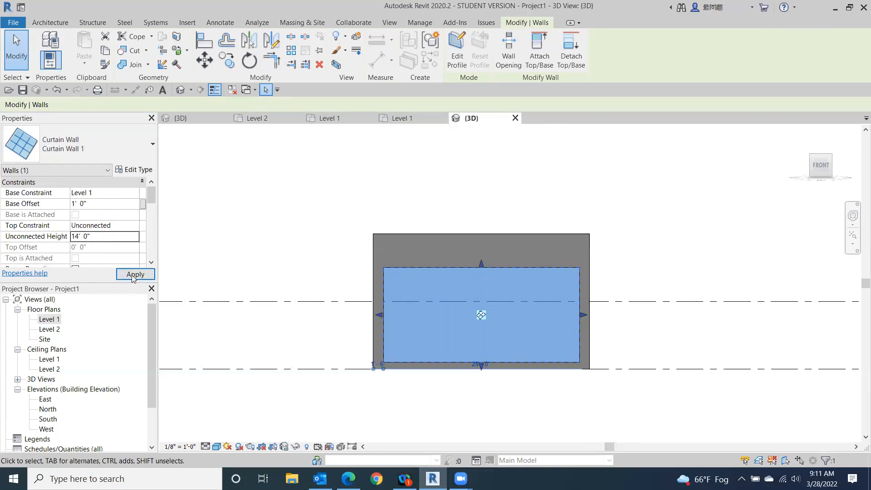
{"action": "left_click", "coordinate": [314, 183]}
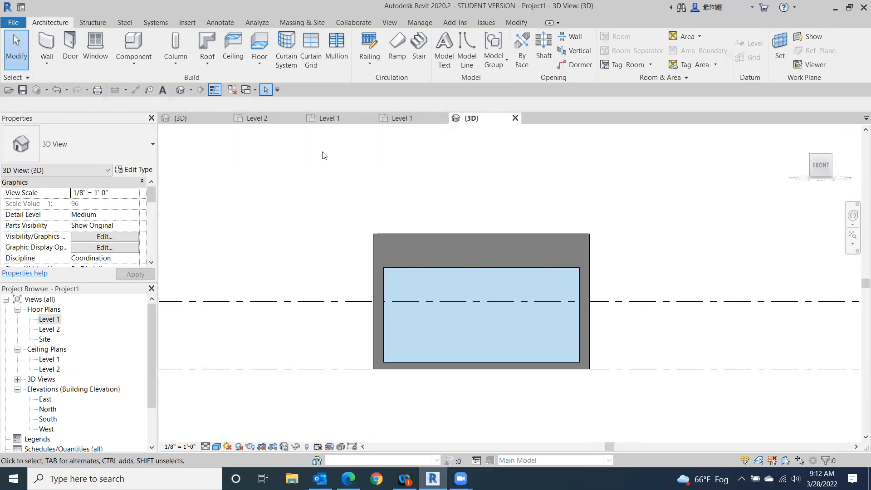
{"action": "left_click", "coordinate": [828, 157]}
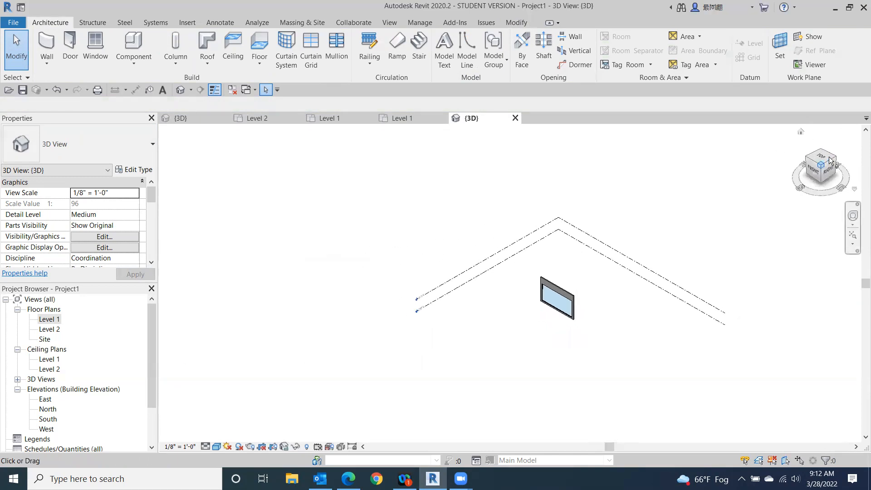
Step: Switch to the browser, examine the panels and framing in the curtain wall photo, and return to Revit
{"action": "scroll", "coordinate": [504, 285], "scroll_direction": "up", "scroll_amount": 5}
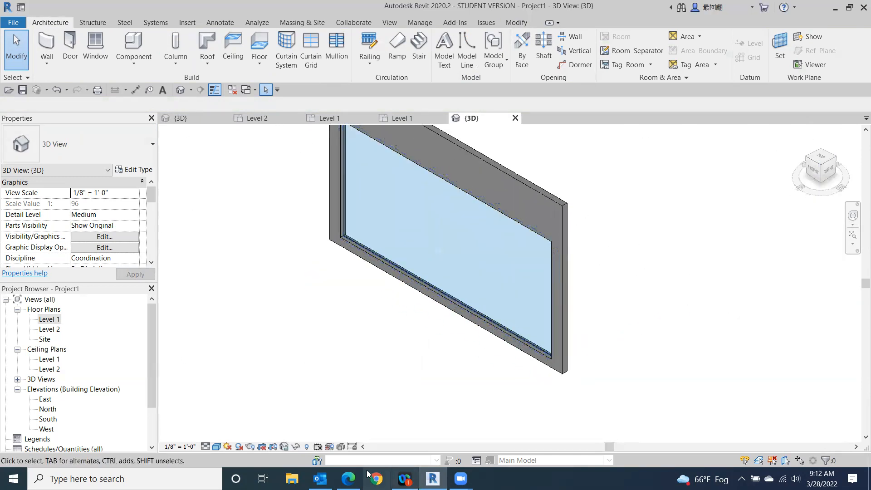
{"action": "key", "text": "alt+Tab"}
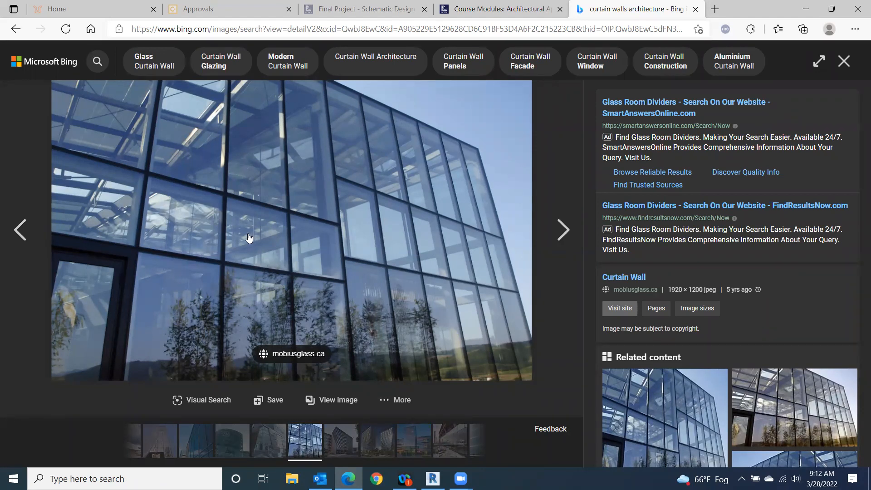
{"action": "left_click", "coordinate": [805, 10]}
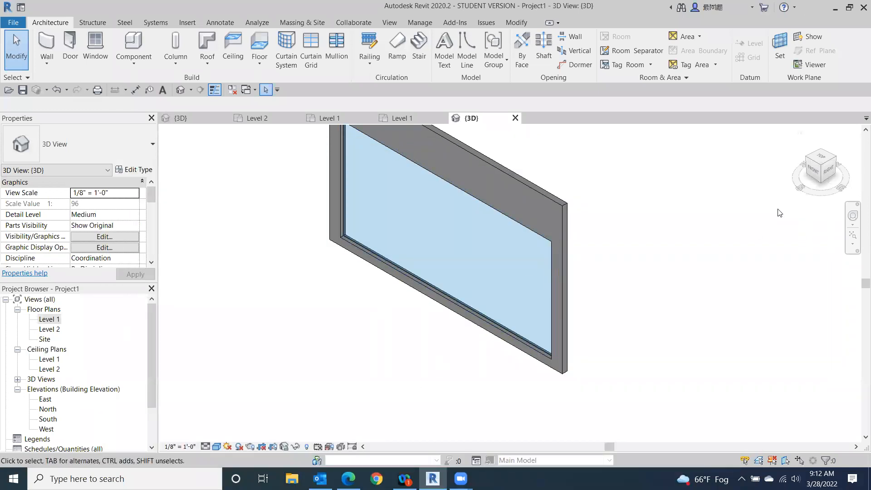
Step: Place a horizontal curtain grid line across all segments, 3'-0" above the curtain wall's bottom edge
{"action": "left_click", "coordinate": [815, 171]}
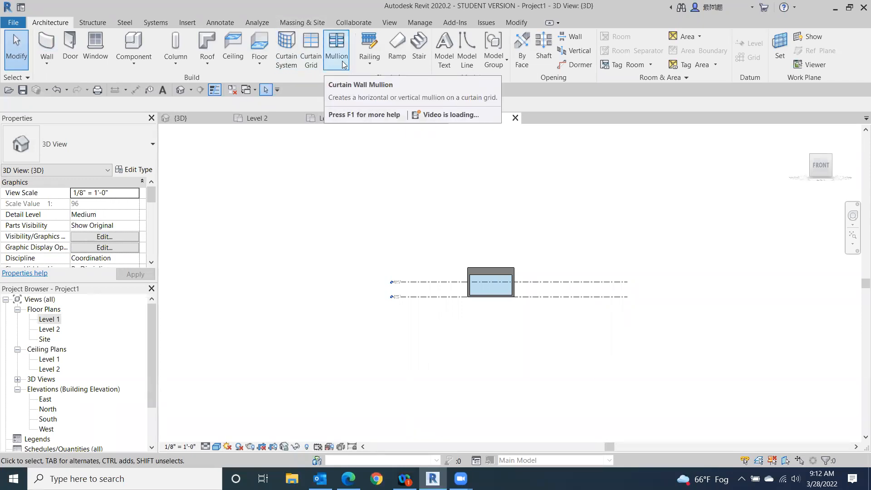
{"action": "left_click", "coordinate": [311, 50]}
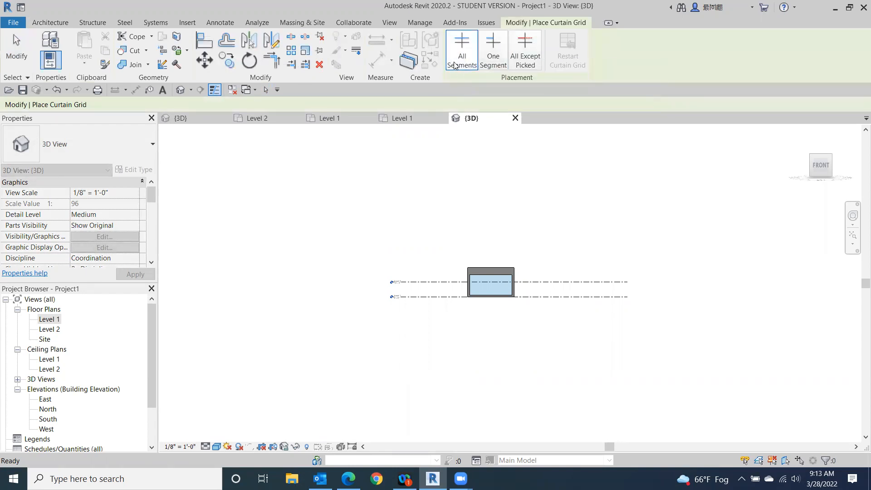
{"action": "left_click", "coordinate": [831, 159]}
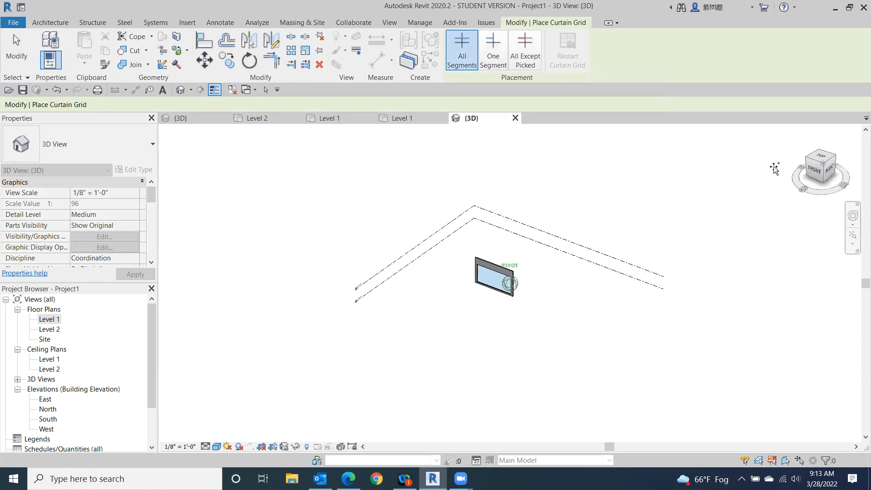
{"action": "scroll", "coordinate": [466, 292], "scroll_direction": "up", "scroll_amount": 8}
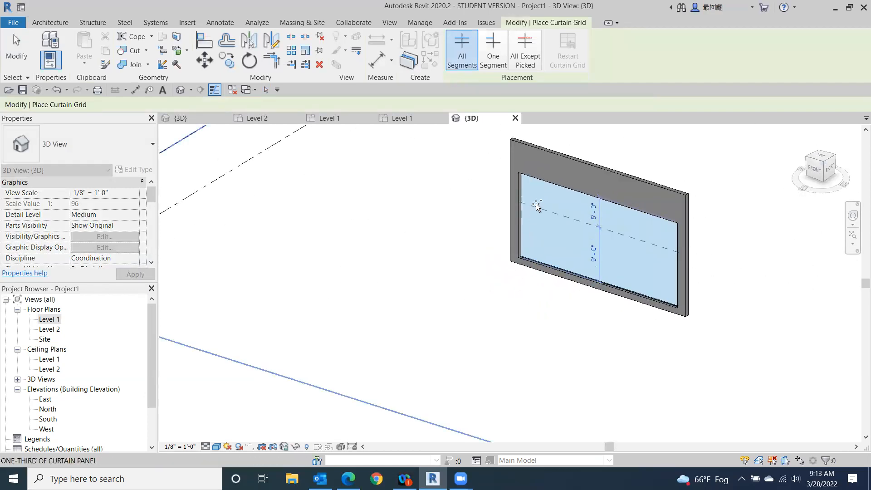
{"action": "left_click", "coordinate": [531, 243]}
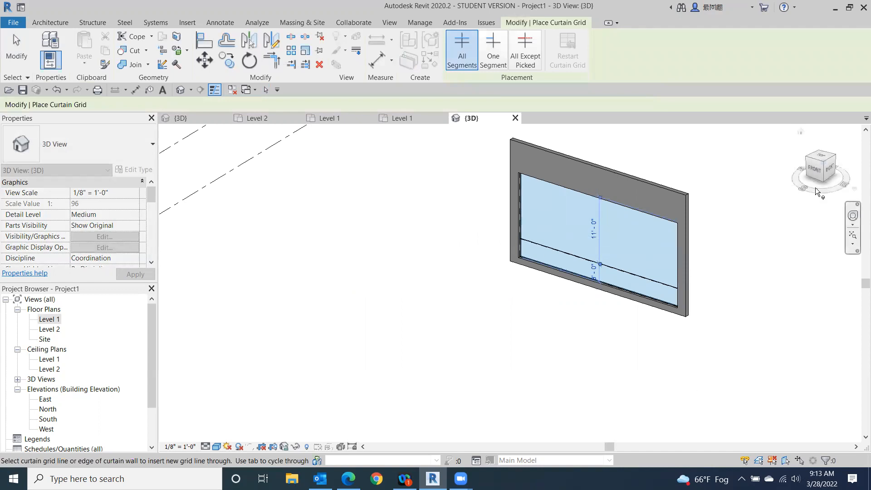
Step: Add full-height vertical grid lines spaced 2'-6", 6'-0", 6'-10" and 6'-0" from the left edge, plus a horizontal one 6'-0" above the first
{"action": "scroll", "coordinate": [655, 247], "scroll_direction": "up", "scroll_amount": 5}
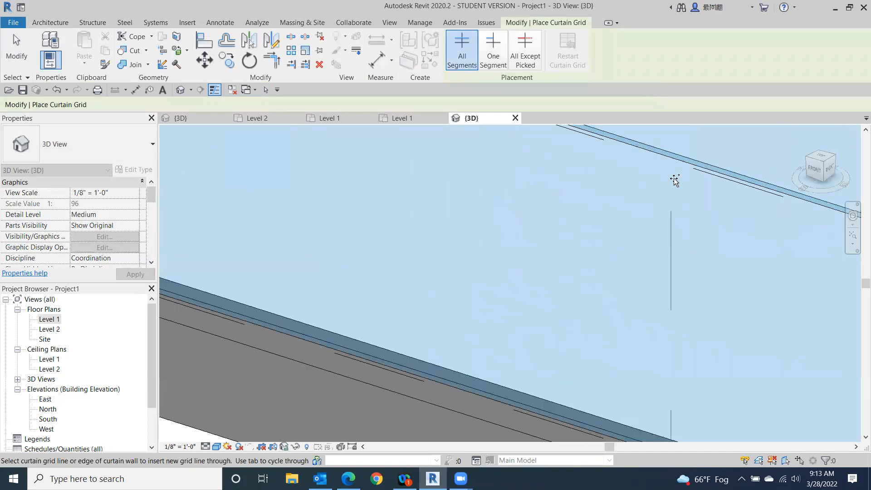
{"action": "scroll", "coordinate": [674, 179], "scroll_direction": "up", "scroll_amount": 2}
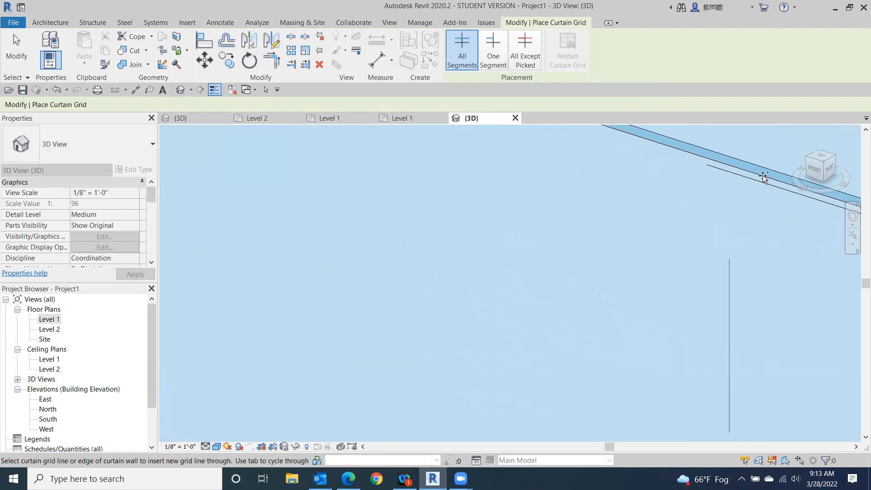
{"action": "scroll", "coordinate": [783, 190], "scroll_direction": "down", "scroll_amount": 3}
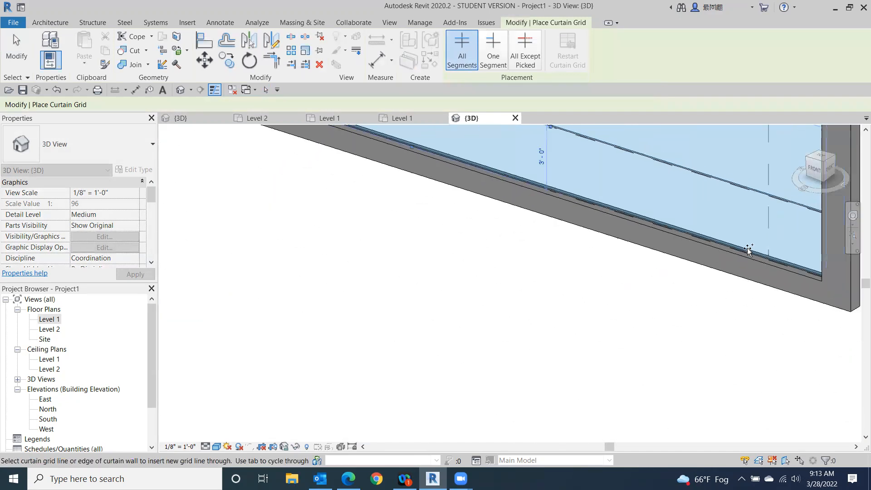
{"action": "scroll", "coordinate": [748, 249], "scroll_direction": "down", "scroll_amount": 2}
{"action": "middle_click_drag", "start_coordinate": [653, 328], "coordinate": [542, 395]}
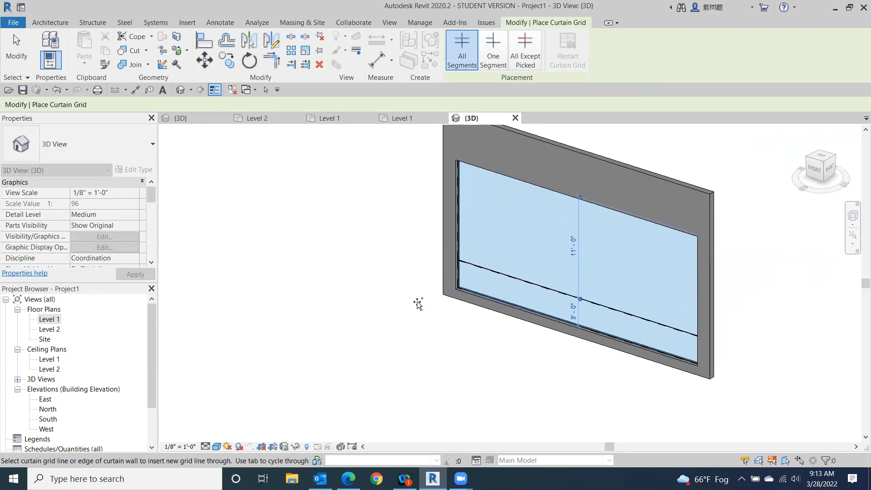
{"action": "left_click", "coordinate": [479, 256]}
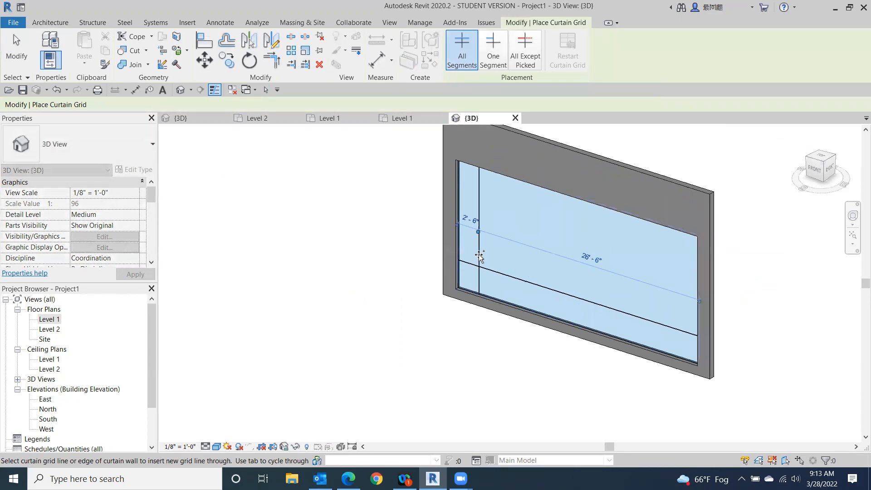
{"action": "left_click", "coordinate": [528, 277]}
{"action": "left_click", "coordinate": [580, 288]}
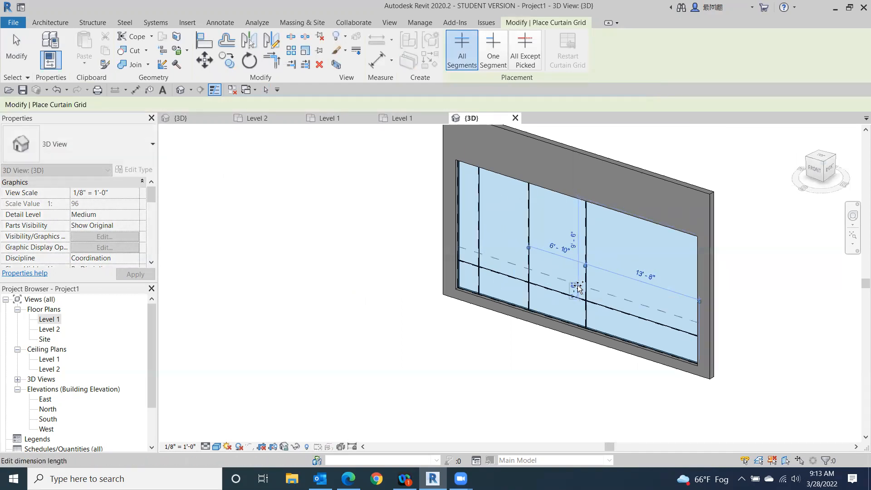
{"action": "left_click", "coordinate": [634, 302]}
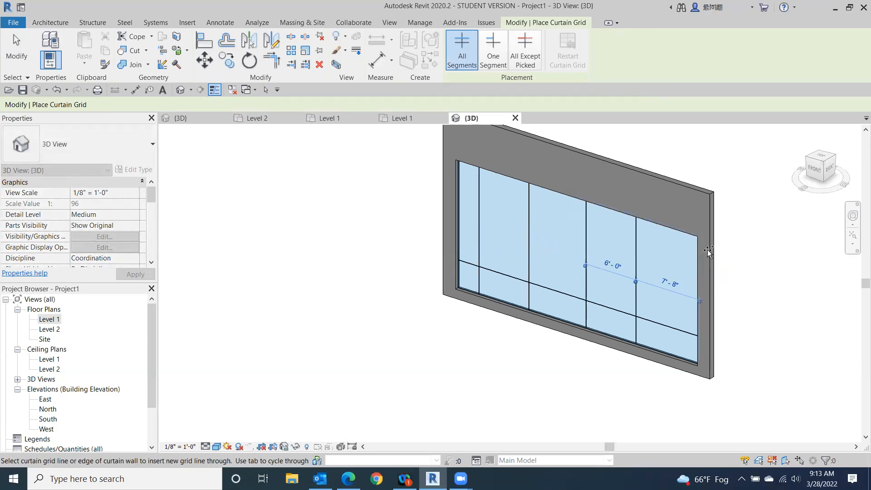
{"action": "left_click", "coordinate": [488, 221]}
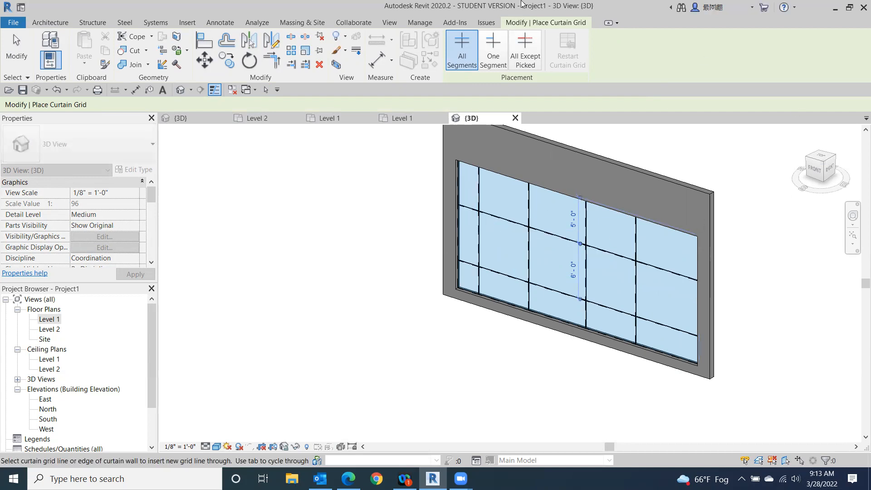
Step: Add four one-segment vertical grid lines at panel midpoints: two in the middle row, one in the top row and one in the bottom row
{"action": "left_click", "coordinate": [490, 61]}
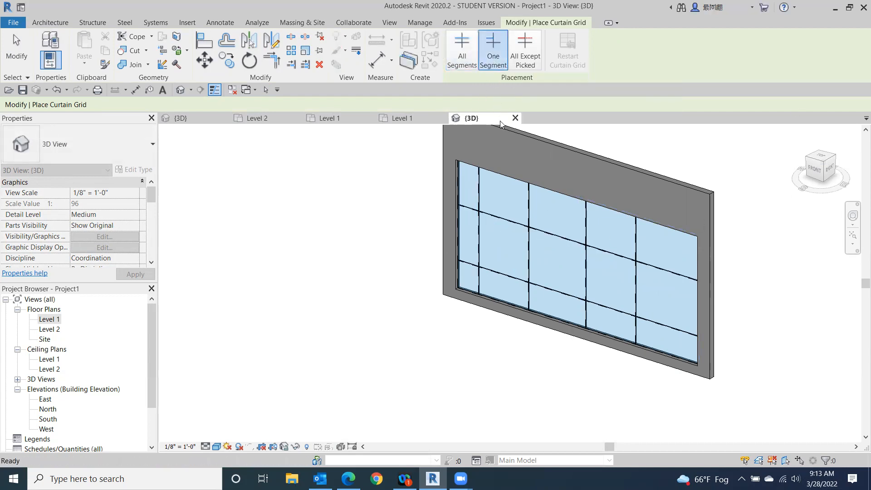
{"action": "left_click", "coordinate": [504, 225]}
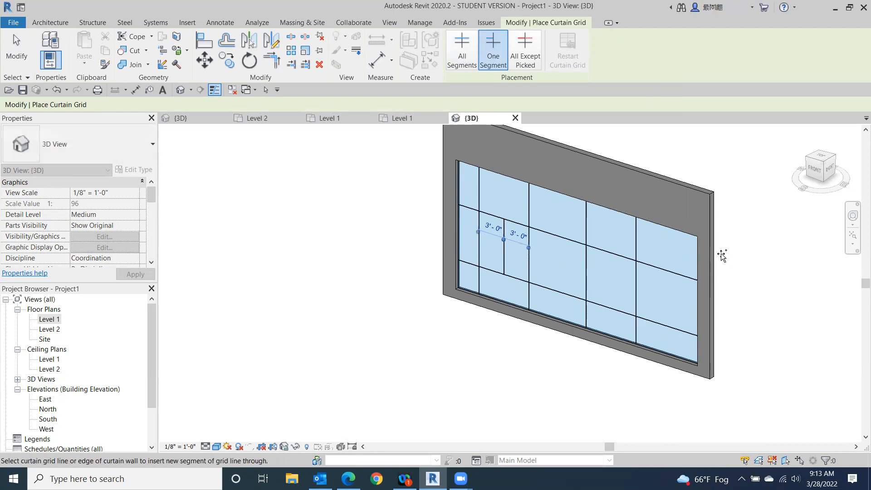
{"action": "left_click", "coordinate": [611, 227]}
{"action": "left_click", "coordinate": [559, 298]}
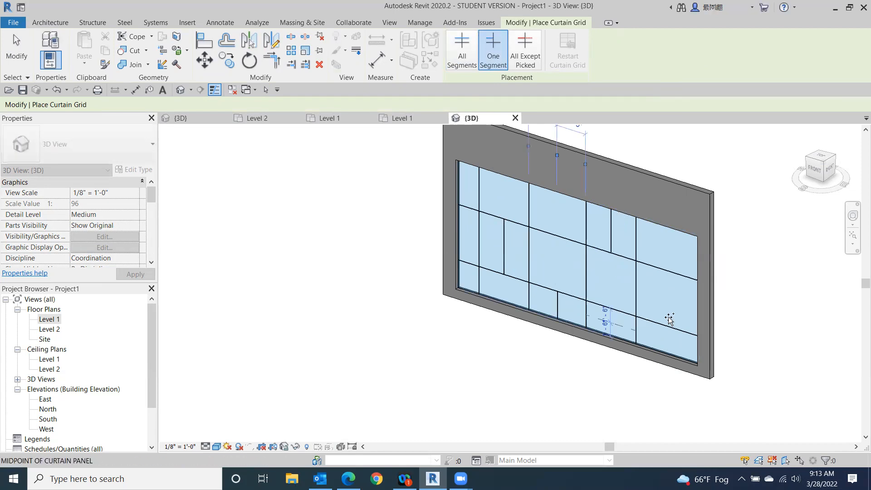
{"action": "left_click", "coordinate": [674, 307]}
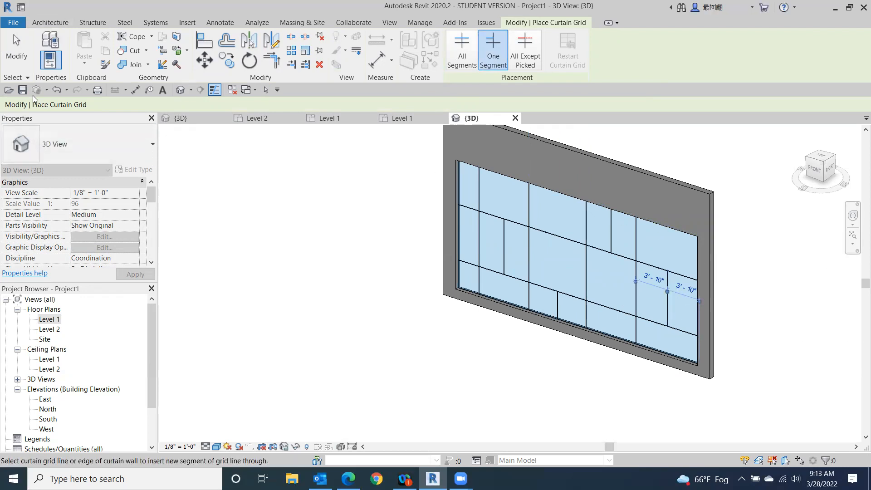
{"action": "left_click", "coordinate": [16, 45]}
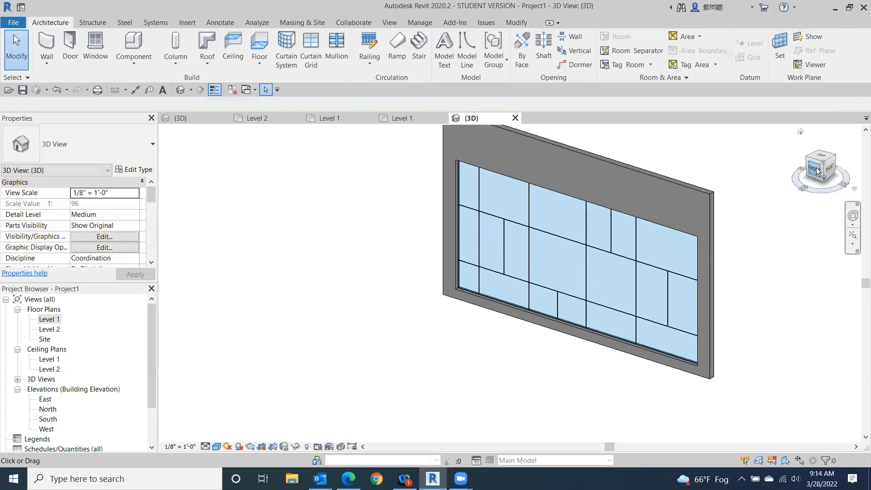
Step: Examine the finished curtain grid layout from the front and from the isometric corner view
{"action": "left_click", "coordinate": [815, 169]}
{"action": "scroll", "coordinate": [480, 299], "scroll_direction": "up", "scroll_amount": 5}
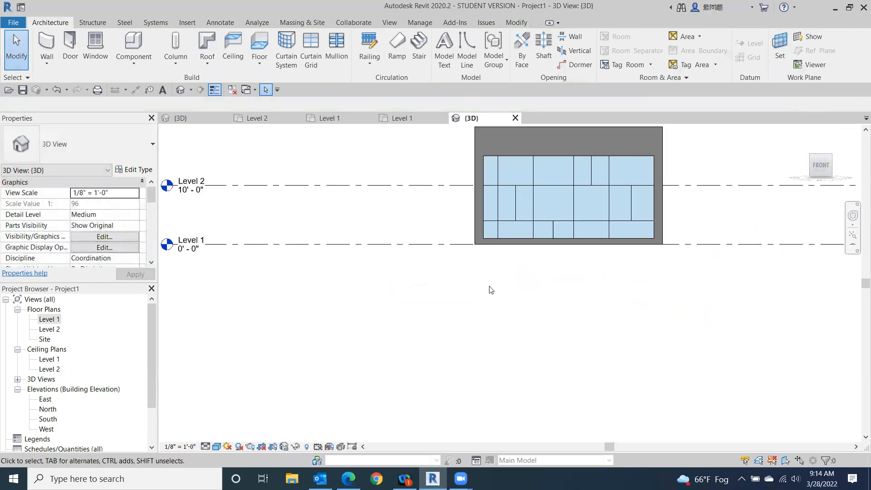
{"action": "scroll", "coordinate": [563, 366], "scroll_direction": "up", "scroll_amount": 2}
{"action": "scroll", "coordinate": [548, 366], "scroll_direction": "up", "scroll_amount": 1}
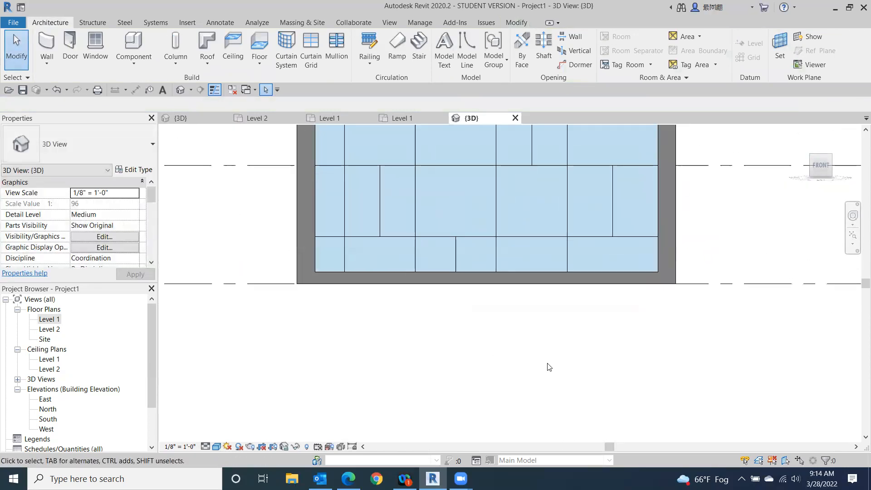
{"action": "middle_click_drag", "start_coordinate": [549, 367], "coordinate": [547, 430]}
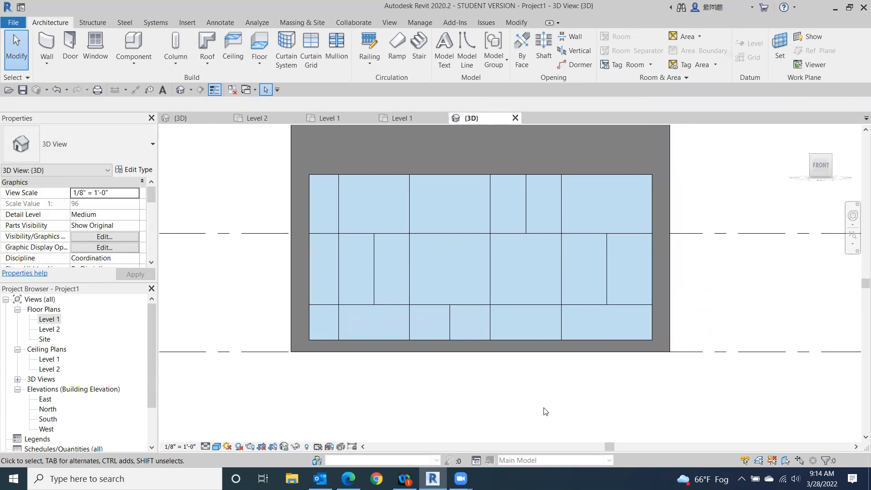
{"action": "left_click", "coordinate": [829, 155]}
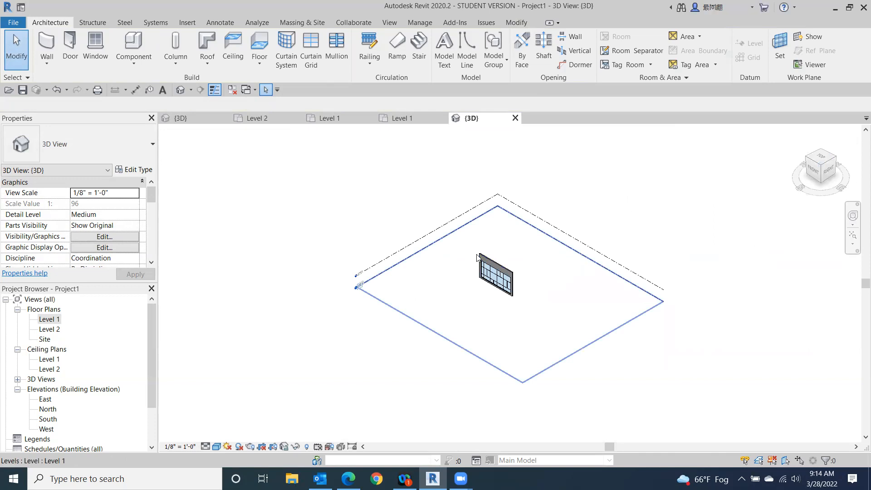
{"action": "scroll", "coordinate": [465, 301], "scroll_direction": "up", "scroll_amount": 3}
{"action": "middle_click_drag", "start_coordinate": [411, 254], "coordinate": [297, 260]}
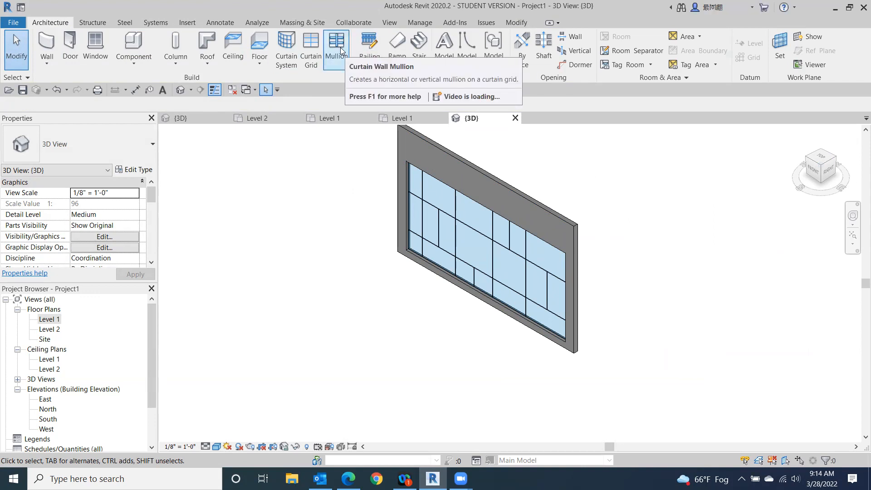
Step: Place a 2.5" x 5" rectangular mullion along the leftmost full-height vertical grid line and inspect it up close
{"action": "left_click", "coordinate": [340, 47]}
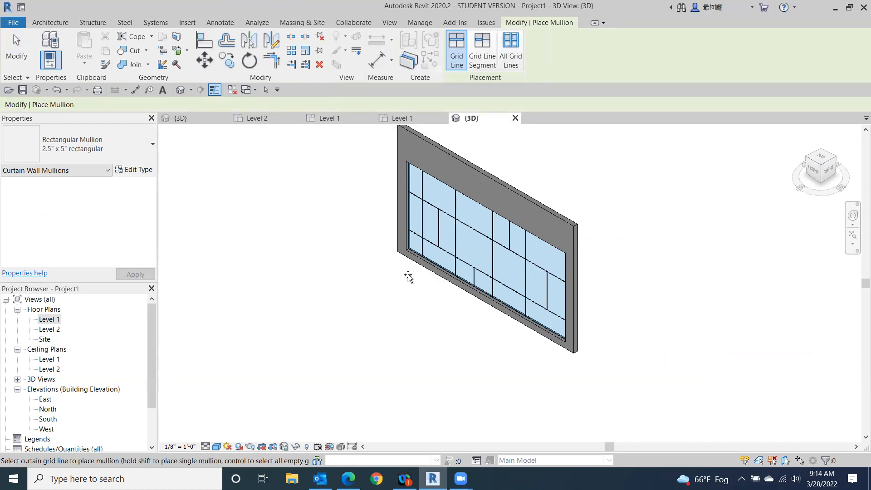
{"action": "left_click", "coordinate": [418, 208]}
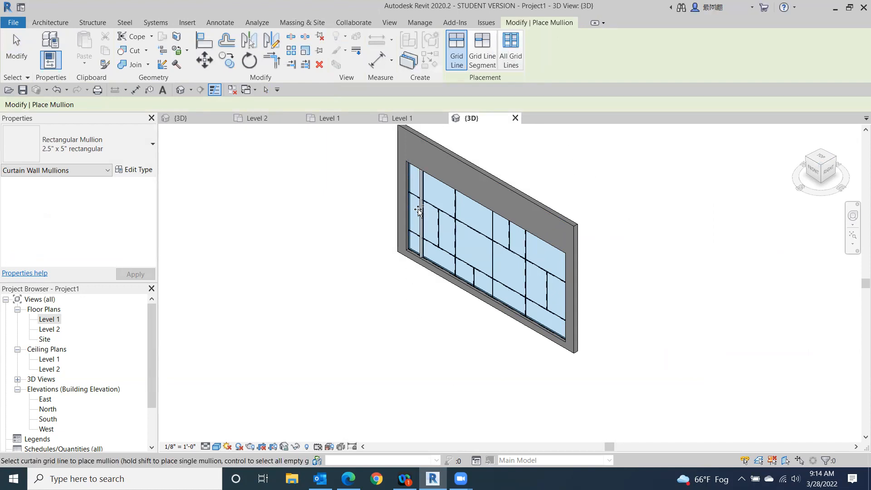
{"action": "scroll", "coordinate": [408, 254], "scroll_direction": "up", "scroll_amount": 4}
{"action": "scroll", "coordinate": [447, 254], "scroll_direction": "up", "scroll_amount": 2}
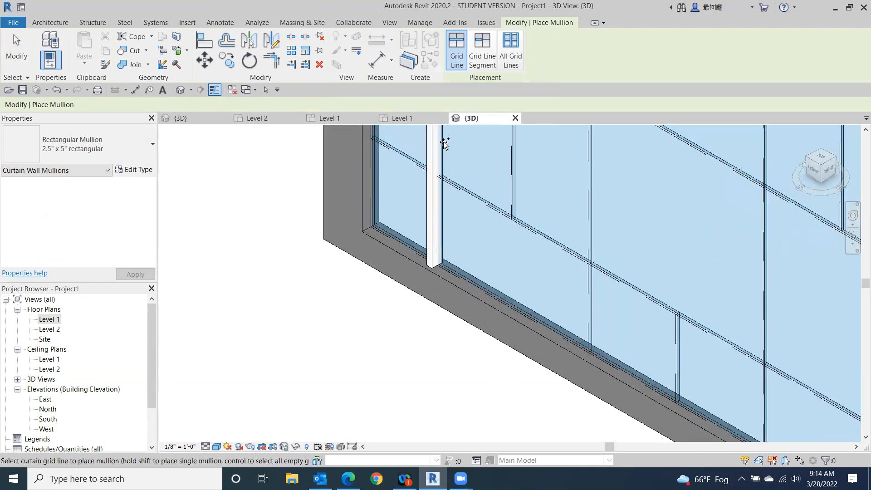
{"action": "scroll", "coordinate": [433, 284], "scroll_direction": "down", "scroll_amount": 2}
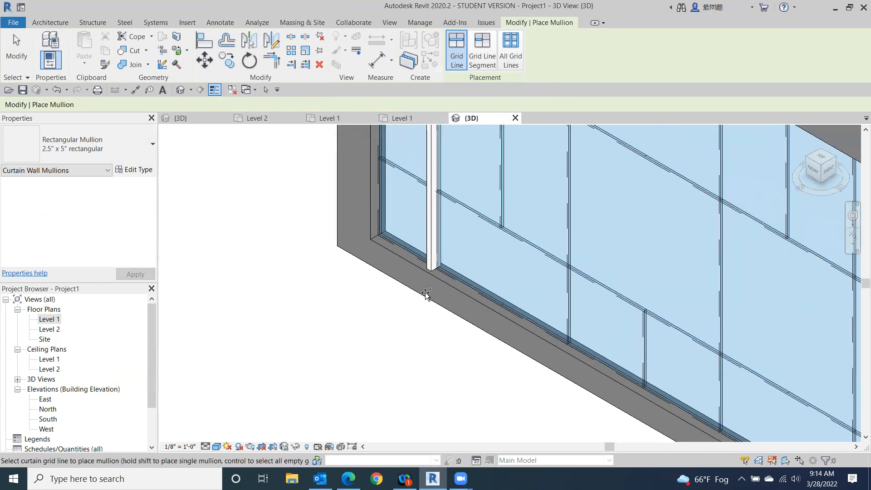
{"action": "scroll", "coordinate": [482, 204], "scroll_direction": "down", "scroll_amount": 2}
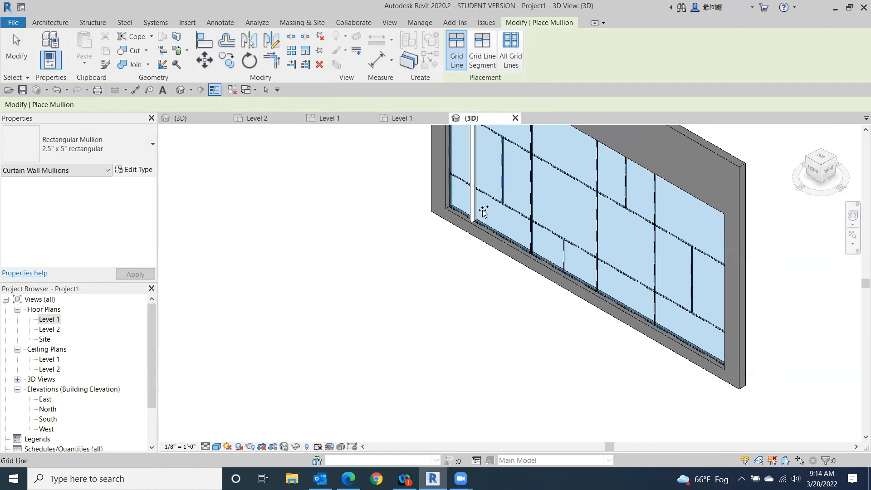
{"action": "scroll", "coordinate": [365, 323], "scroll_direction": "down", "scroll_amount": 2}
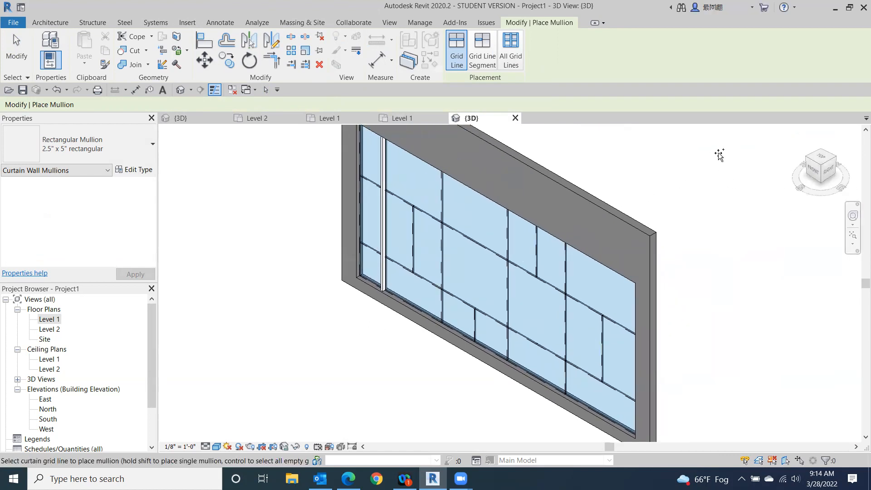
Step: Place 2.5" x 5" rectangular mullions on all remaining grid lines and edges of the curtain wall using the All Grid Lines option
{"action": "left_click", "coordinate": [517, 60]}
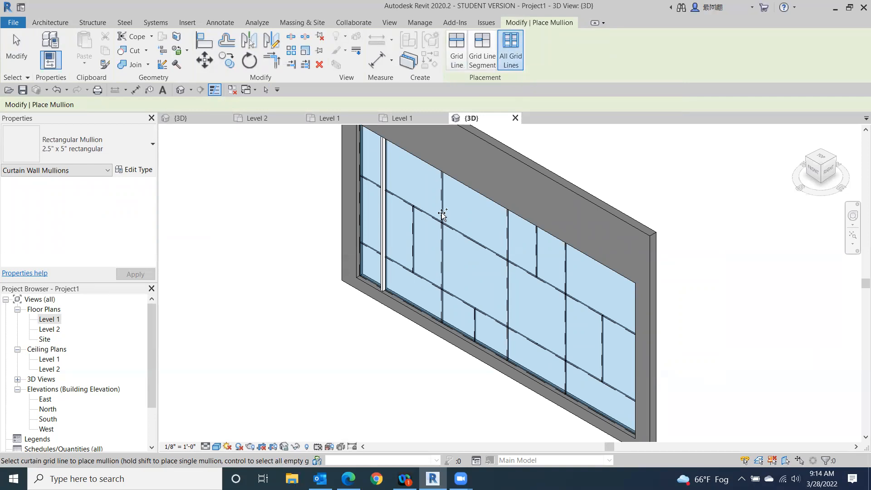
{"action": "left_click", "coordinate": [447, 262]}
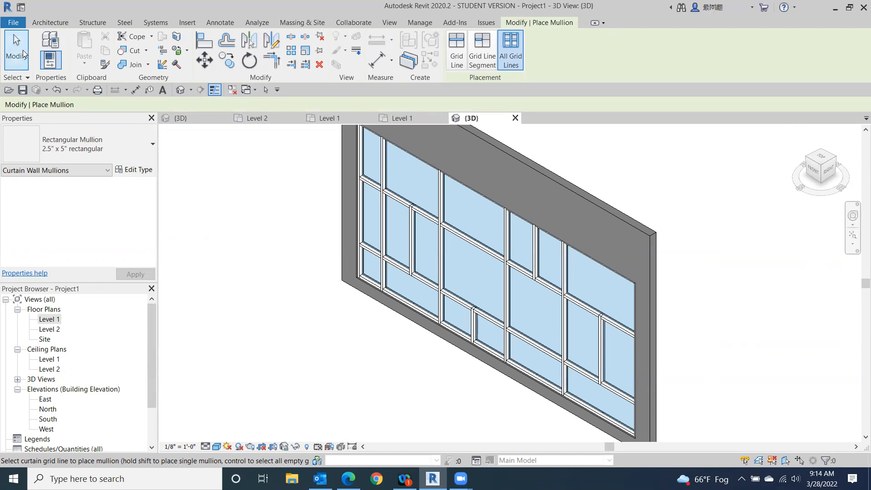
{"action": "left_click", "coordinate": [18, 54]}
{"action": "left_click", "coordinate": [827, 156]}
{"action": "left_click_drag", "start_coordinate": [827, 154], "coordinate": [185, 147]}
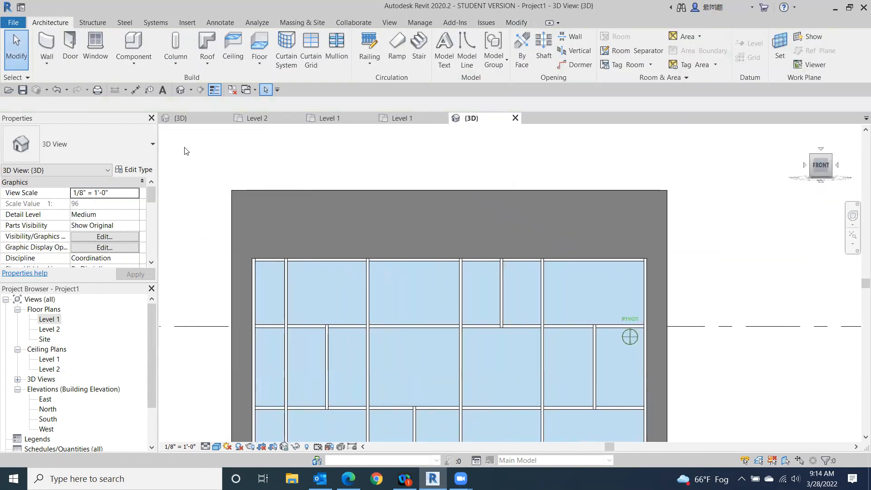
Step: Examine the mullions across the whole curtain wall from the front and from the isometric corner view, zooming in on their joints
{"action": "left_click", "coordinate": [816, 166]}
{"action": "middle_click_drag", "start_coordinate": [745, 162], "coordinate": [772, 169]}
{"action": "scroll", "coordinate": [740, 163], "scroll_direction": "down", "scroll_amount": 2}
{"action": "left_click_drag", "start_coordinate": [819, 166], "coordinate": [697, 284]}
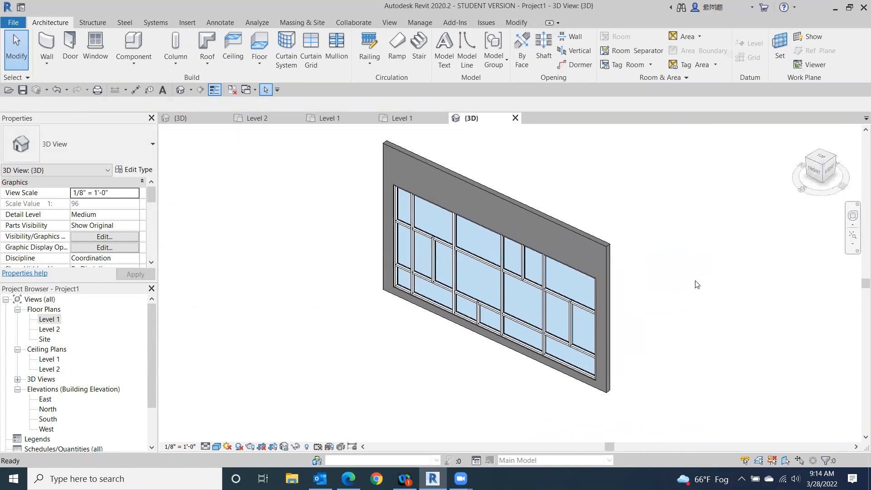
{"action": "scroll", "coordinate": [654, 302], "scroll_direction": "up", "scroll_amount": 5}
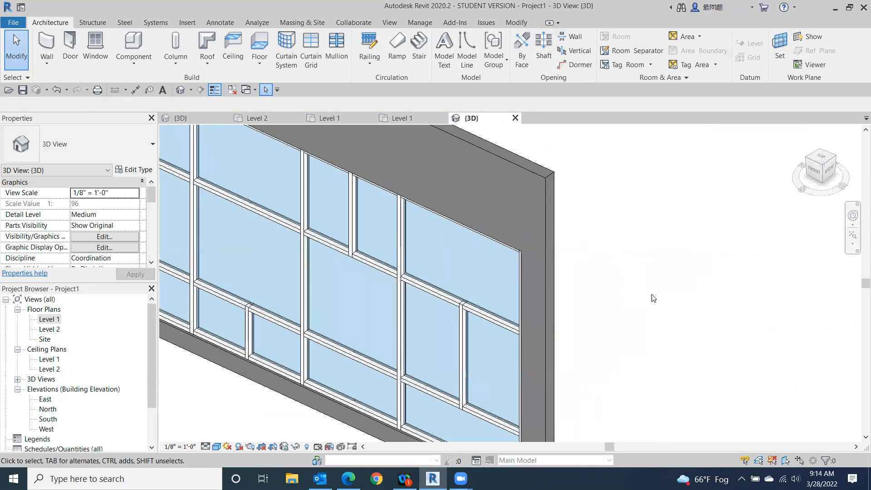
{"action": "scroll", "coordinate": [653, 298], "scroll_direction": "down", "scroll_amount": 4}
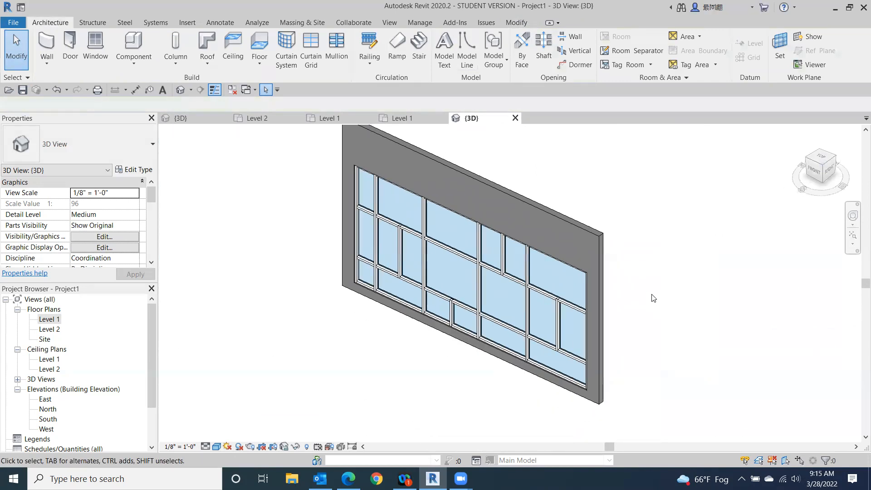
{"action": "left_click", "coordinate": [815, 177]}
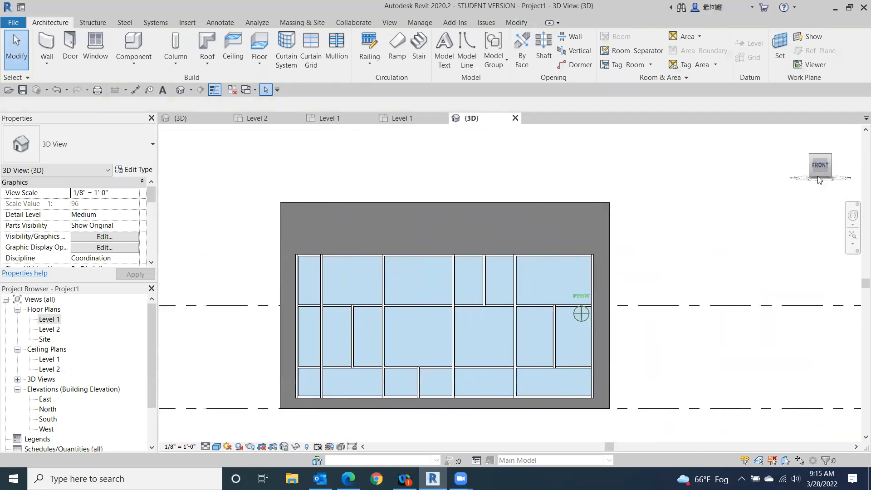
{"action": "middle_click_drag", "start_coordinate": [600, 280], "coordinate": [630, 197]}
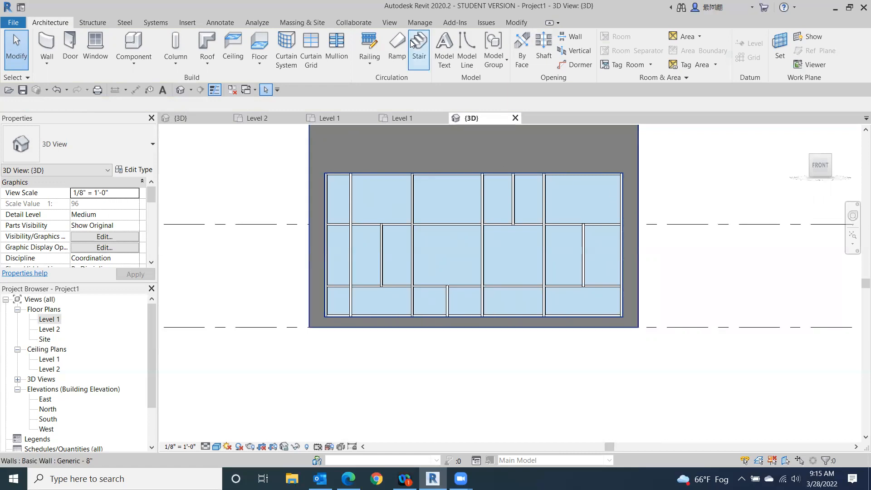
{"action": "scroll", "coordinate": [338, 192], "scroll_direction": "up", "scroll_amount": 1}
{"action": "middle_click_drag", "start_coordinate": [339, 191], "coordinate": [317, 312]}
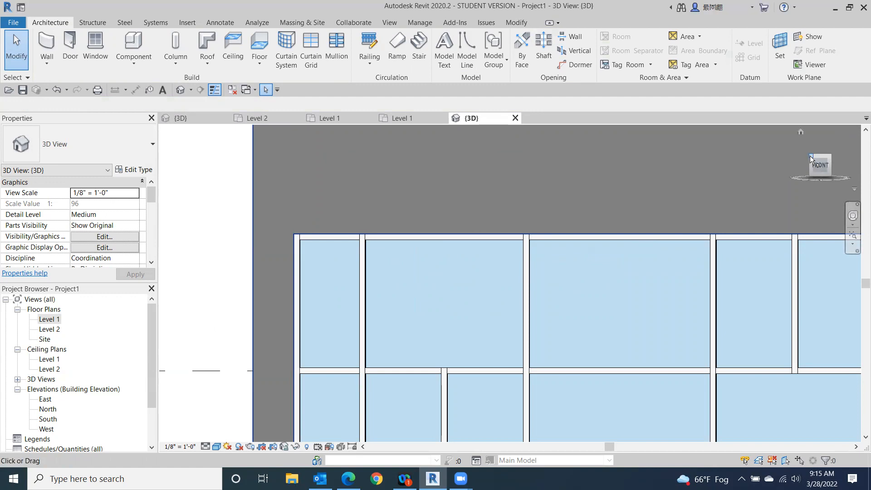
Step: Toggle the lower join of the leftmost interior vertical mullion in the bottom row so the bottom edge mullion runs through
{"action": "left_click", "coordinate": [821, 165]}
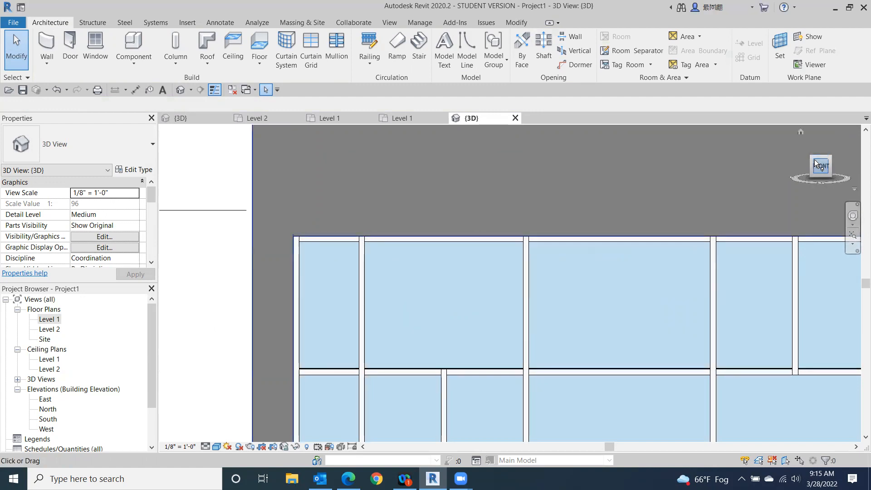
{"action": "left_click", "coordinate": [812, 159]}
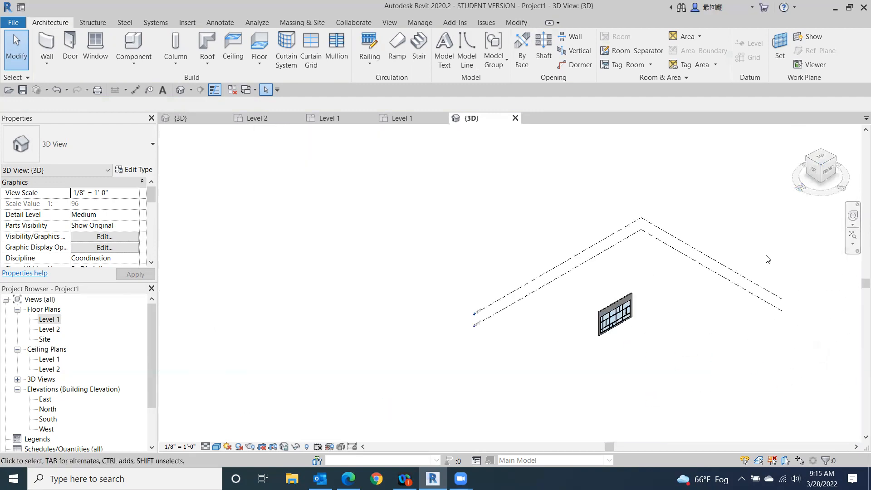
{"action": "scroll", "coordinate": [282, 295], "scroll_direction": "up", "scroll_amount": 4}
{"action": "scroll", "coordinate": [462, 345], "scroll_direction": "up", "scroll_amount": 5}
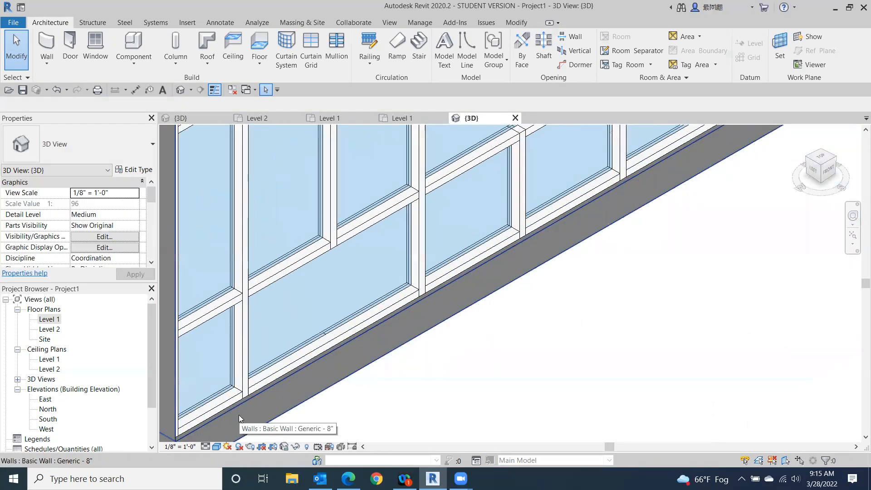
{"action": "middle_click_drag", "start_coordinate": [238, 414], "coordinate": [419, 236]}
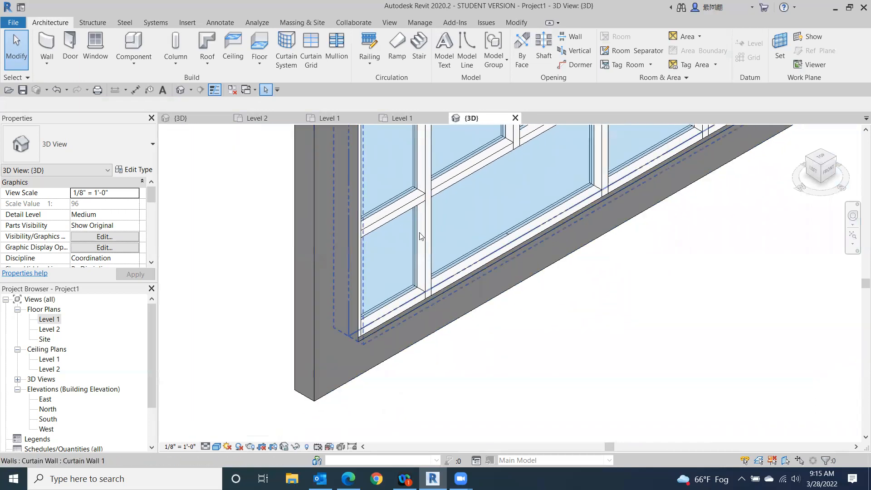
{"action": "left_click", "coordinate": [427, 284]}
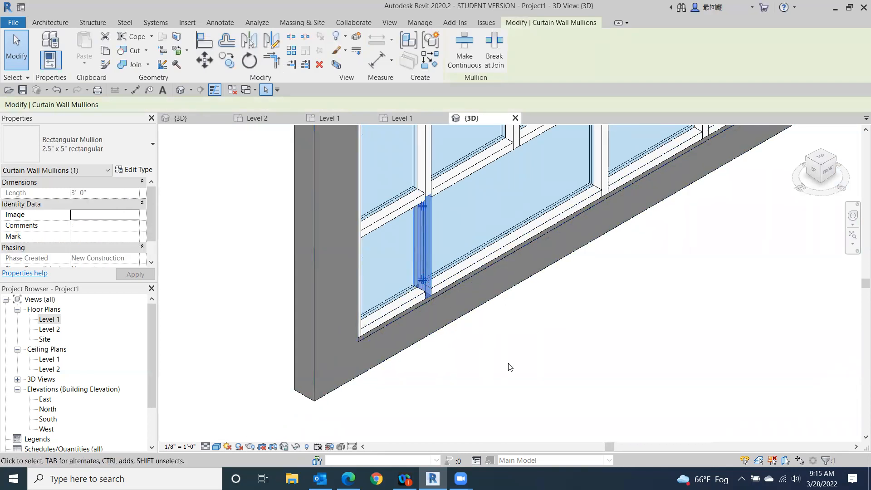
{"action": "key", "text": "Escape"}
{"action": "left_click", "coordinate": [428, 273]}
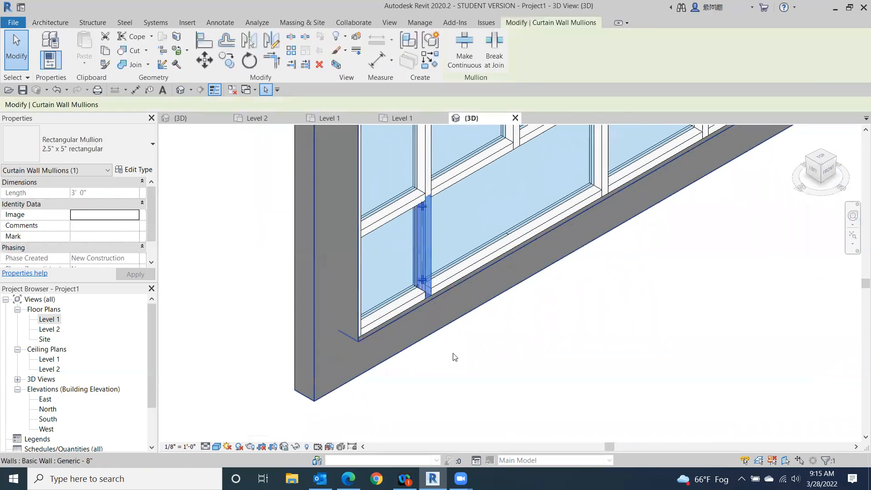
{"action": "left_click", "coordinate": [421, 281]}
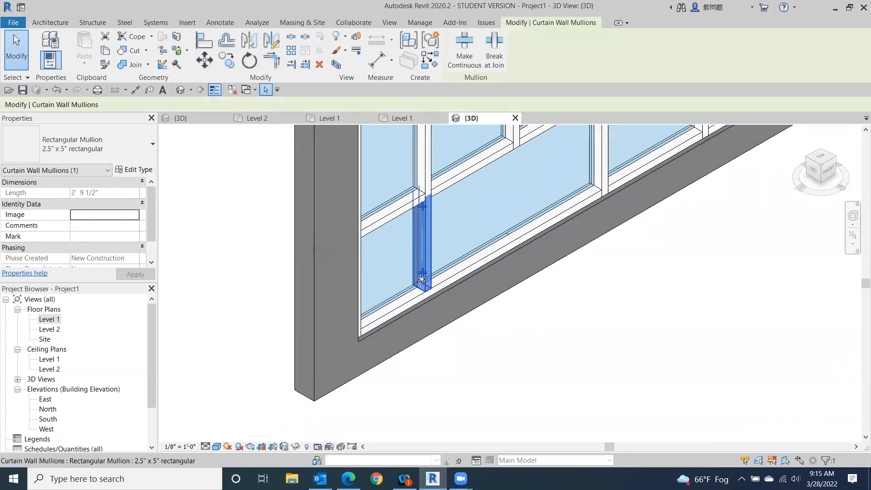
{"action": "left_click", "coordinate": [477, 348]}
{"action": "middle_click_drag", "start_coordinate": [499, 435], "coordinate": [401, 420]}
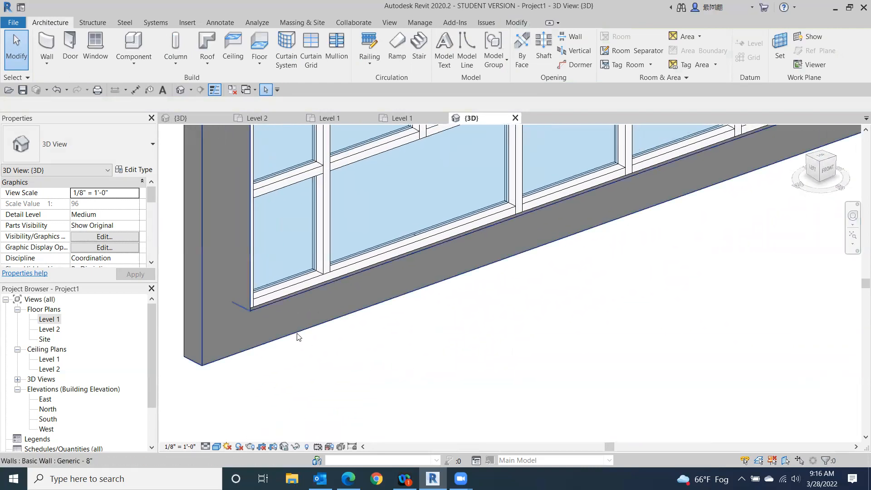
Step: Toggle the lower joins of the other four interior vertical mullions in the bottom row so the bottom edge mullion is continuous
{"action": "left_click", "coordinate": [518, 167]}
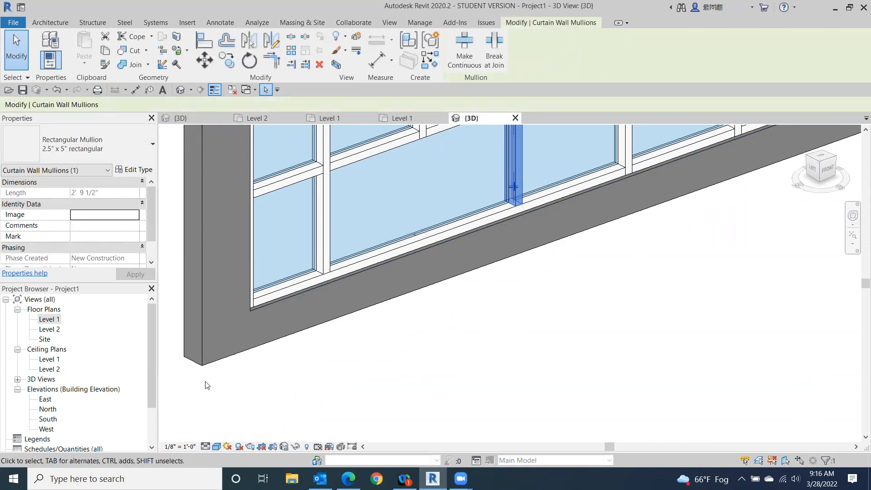
{"action": "left_click", "coordinate": [625, 147]}
{"action": "middle_click_drag", "start_coordinate": [689, 190], "coordinate": [536, 443]}
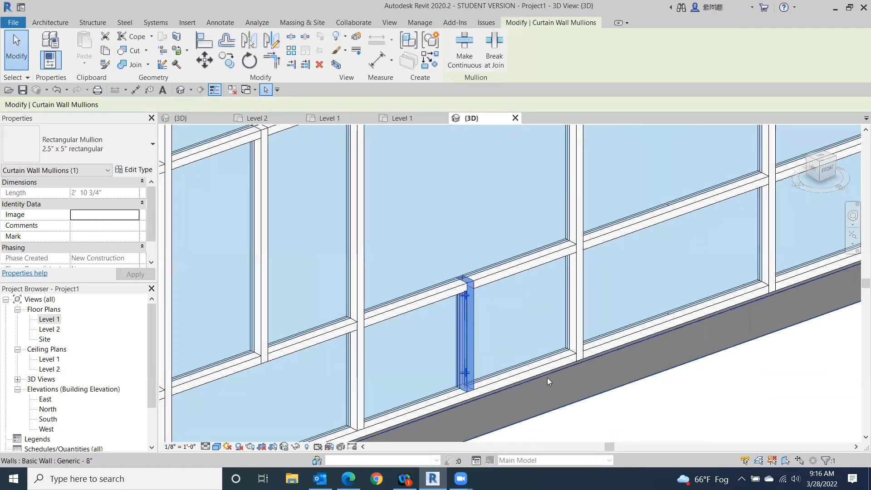
{"action": "left_click", "coordinate": [574, 335]}
{"action": "middle_click_drag", "start_coordinate": [709, 339], "coordinate": [516, 376]}
{"action": "left_click", "coordinate": [574, 297]}
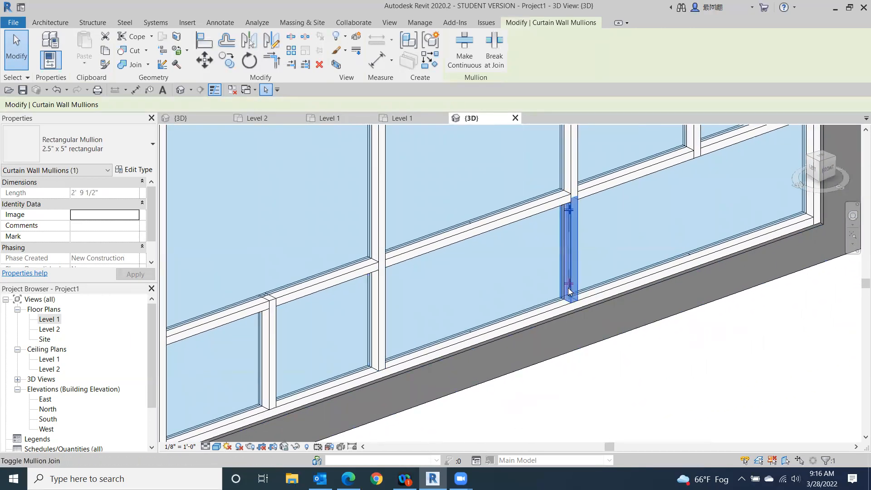
{"action": "middle_click_drag", "start_coordinate": [847, 286], "coordinate": [634, 363]}
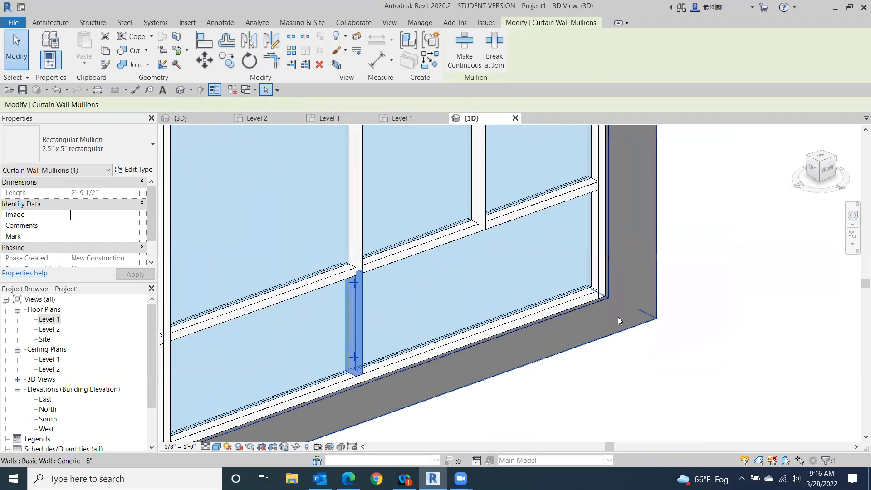
{"action": "scroll", "coordinate": [617, 317], "scroll_direction": "down", "scroll_amount": 3}
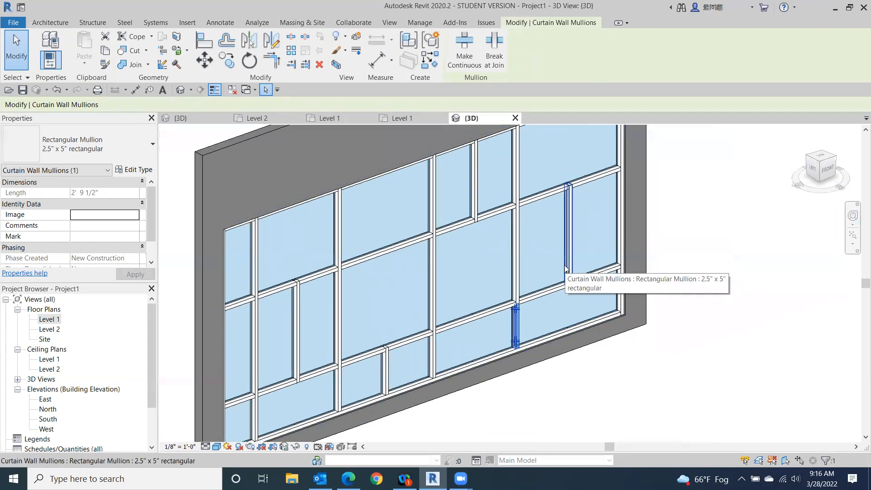
Step: Toggle the lower join of the rightmost one-segment vertical mullion in the middle row so the horizontal mullion below runs through
{"action": "left_click", "coordinate": [826, 170]}
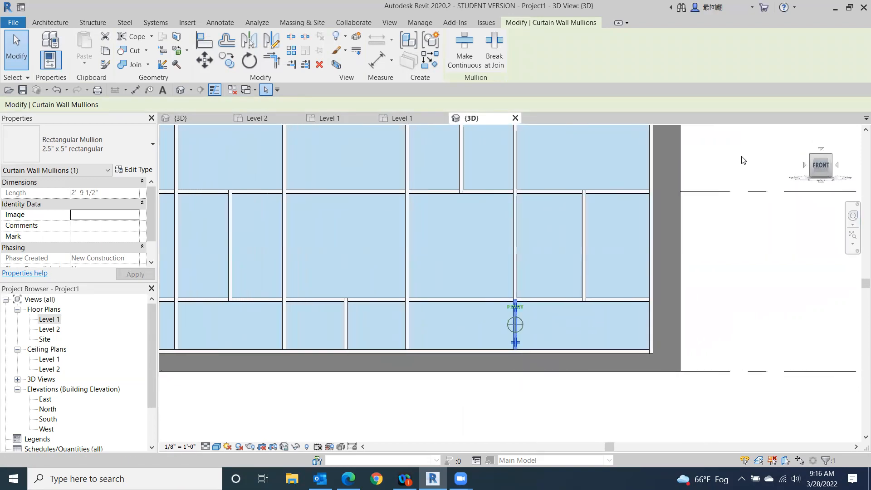
{"action": "left_click", "coordinate": [581, 245]}
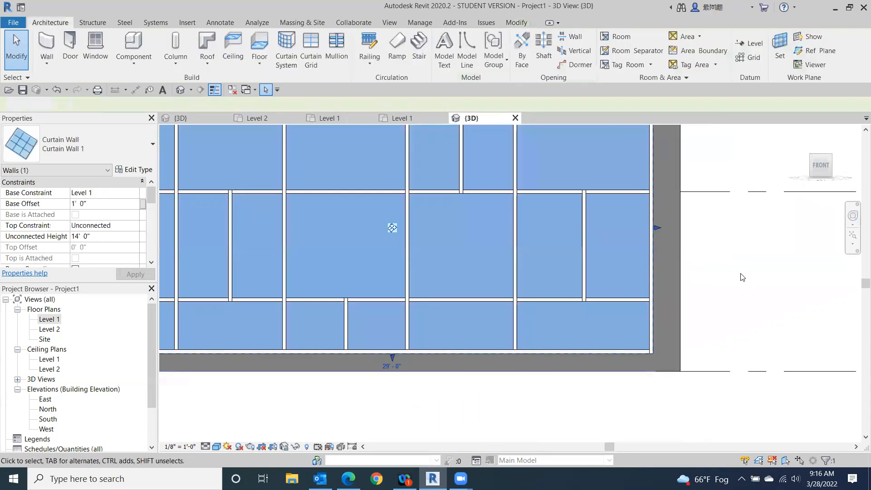
{"action": "left_click", "coordinate": [742, 277]}
{"action": "left_click", "coordinate": [584, 223]}
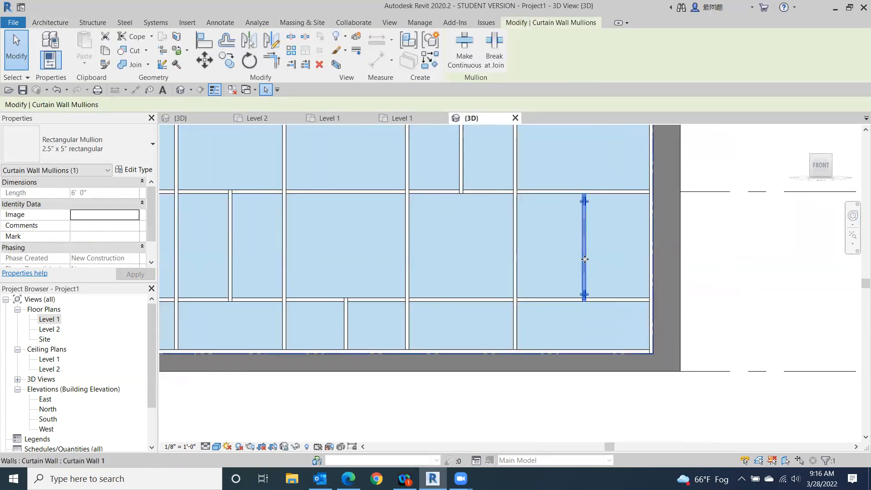
{"action": "left_click", "coordinate": [748, 294]}
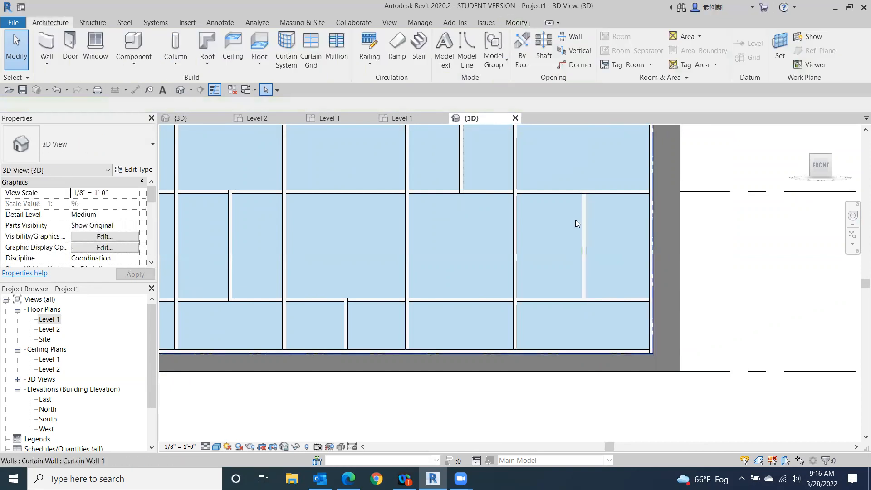
{"action": "scroll", "coordinate": [585, 244], "scroll_direction": "down", "scroll_amount": 1}
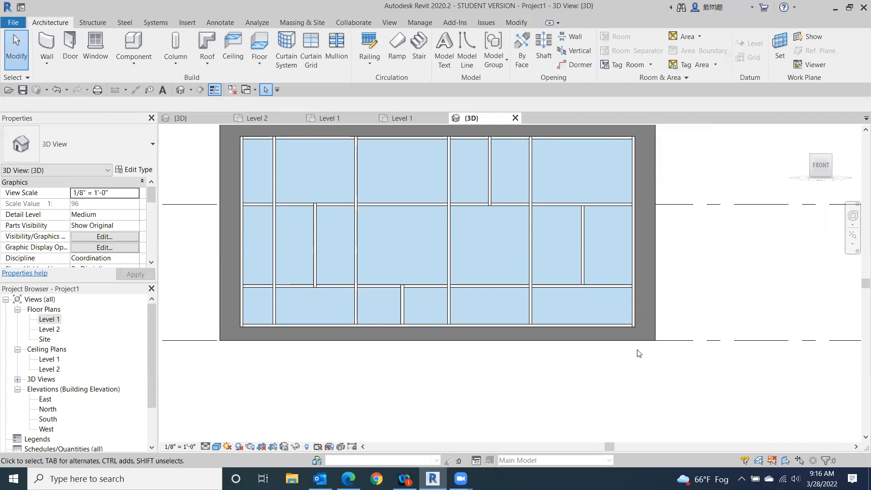
Step: Delete the two one-segment vertical mullions in the top row and the bottom row, leaving their grid lines
{"action": "left_click", "coordinate": [816, 163]}
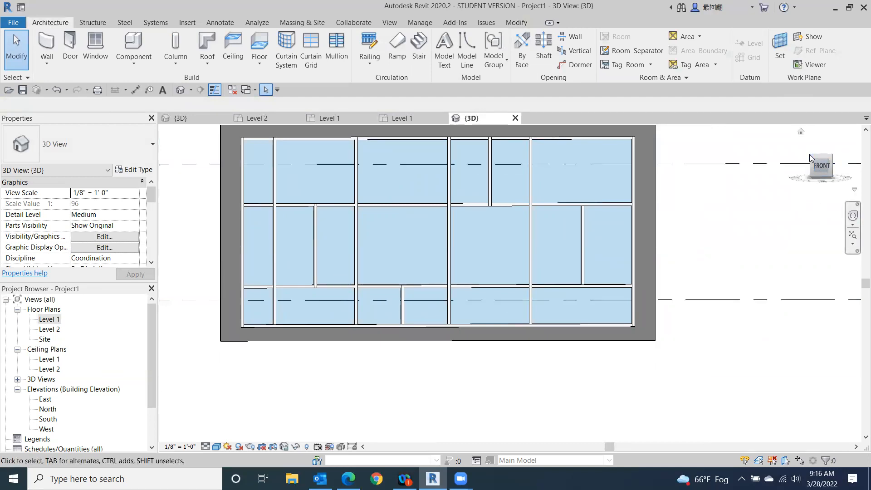
{"action": "mouse_move", "coordinate": [812, 159]}
{"action": "left_mouse_down"}
{"action": "mouse_move", "coordinate": [839, 170]}
{"action": "mouse_move", "coordinate": [162, 159]}
{"action": "mouse_move", "coordinate": [177, 168]}
{"action": "mouse_move", "coordinate": [175, 178]}
{"action": "left_mouse_up"}
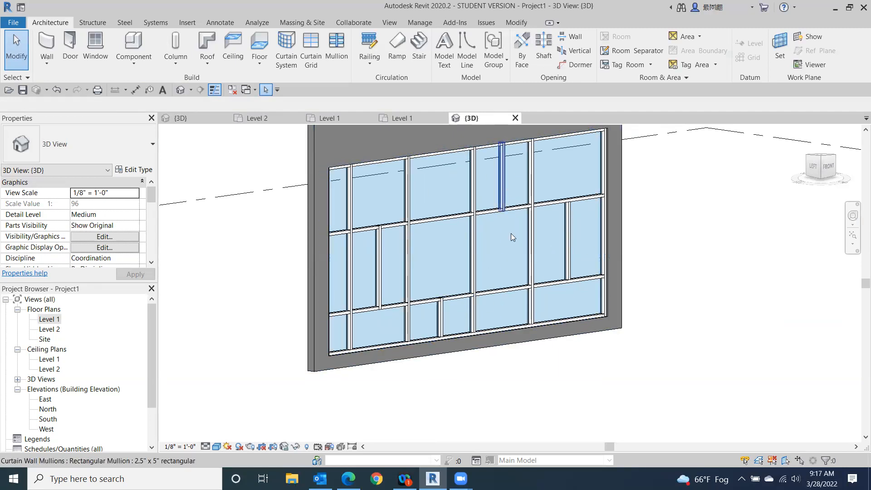
{"action": "left_click", "coordinate": [501, 204]}
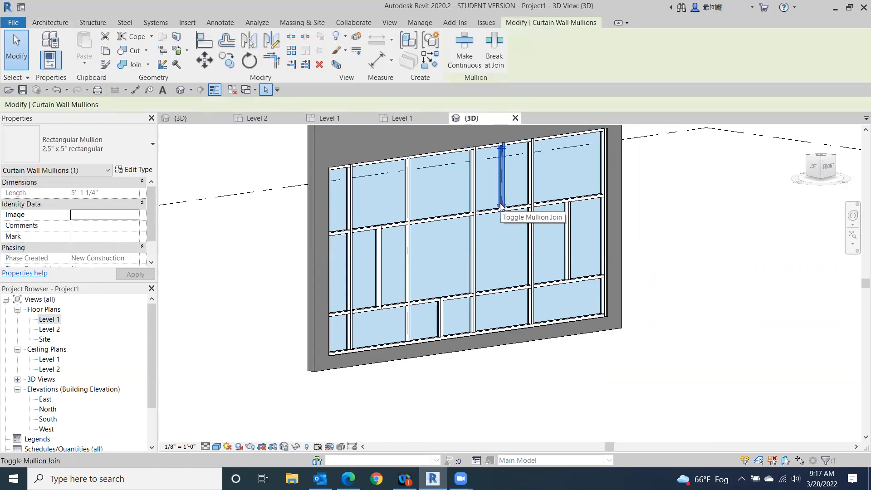
{"action": "key", "text": "Delete"}
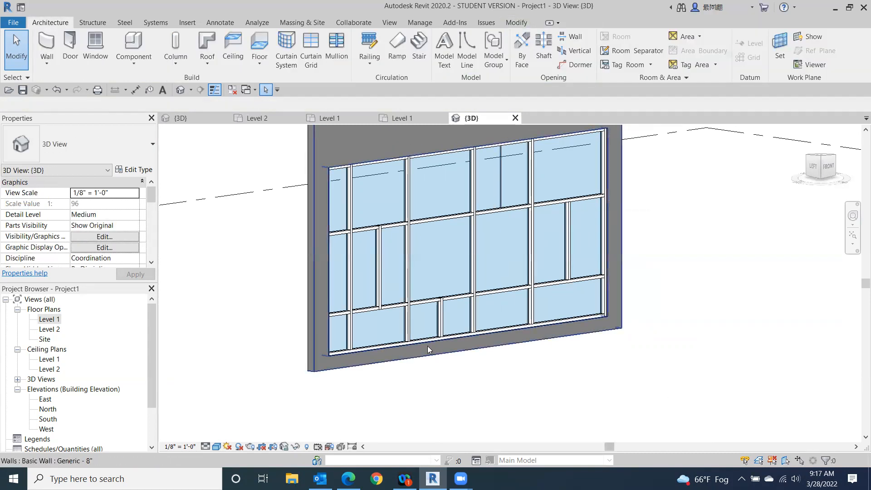
{"action": "left_click", "coordinate": [438, 320]}
{"action": "key", "text": "Delete"}
{"action": "left_click_drag", "start_coordinate": [829, 165], "coordinate": [798, 184]}
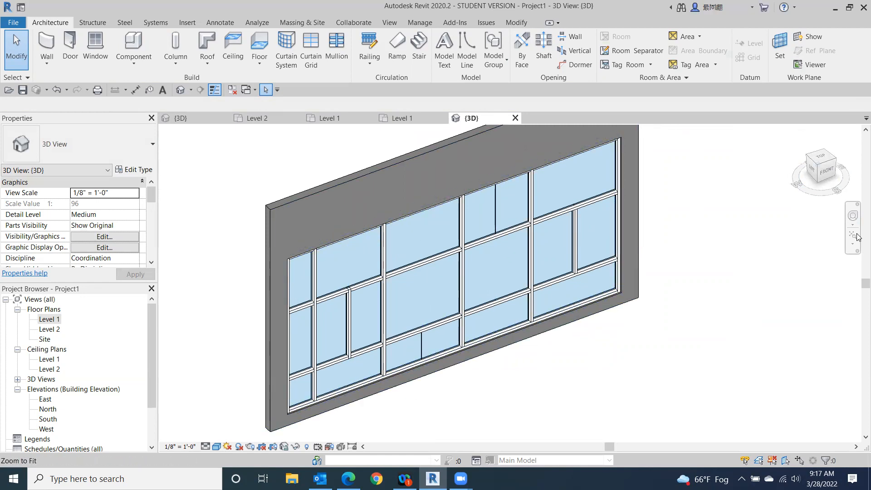
Step: Remove the one-segment vertical grid line in the top row with Add/Remove Segments and inspect the merged panel
{"action": "left_click", "coordinate": [498, 209]}
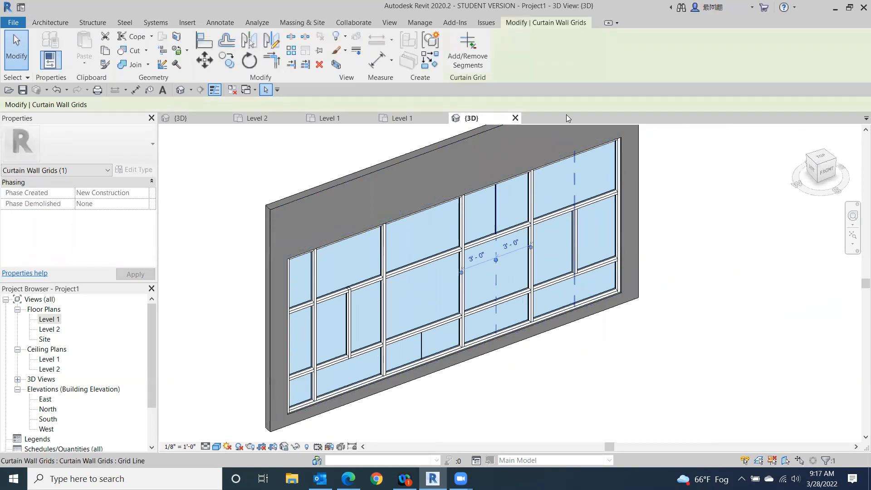
{"action": "left_click", "coordinate": [471, 67]}
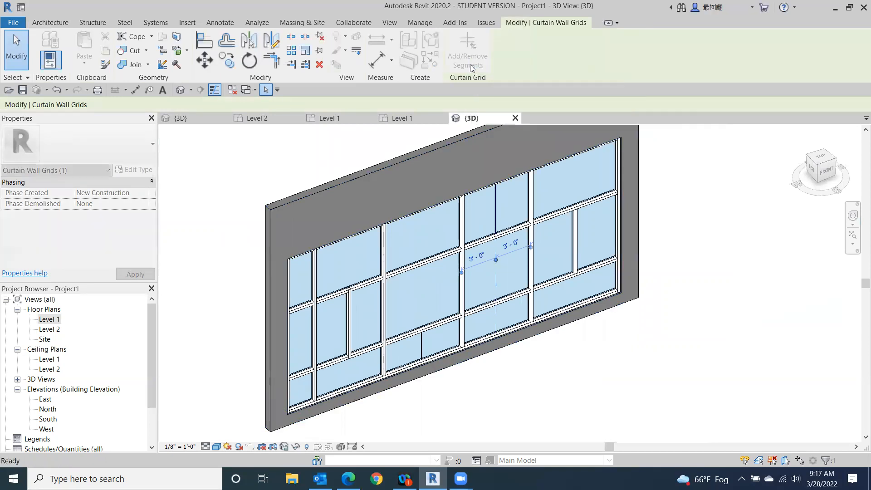
{"action": "left_click", "coordinate": [495, 210]}
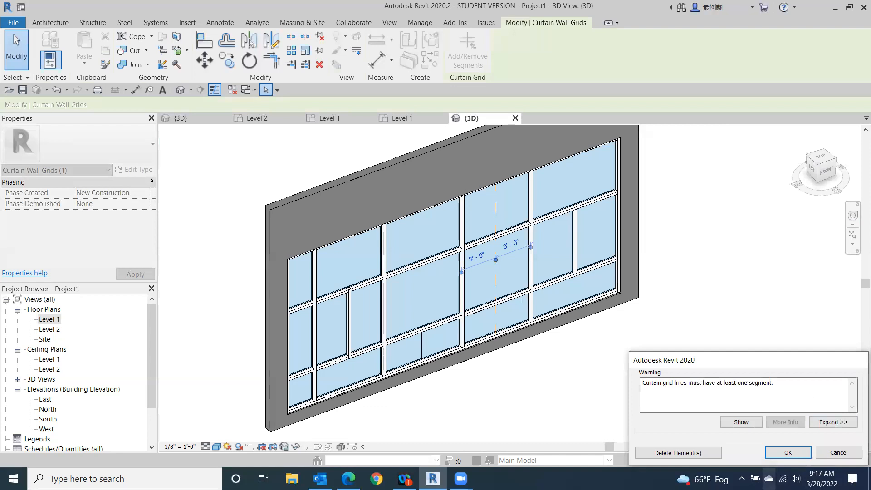
{"action": "left_click", "coordinate": [788, 452]}
{"action": "key", "text": "Escape"}
{"action": "key", "text": "Escape"}
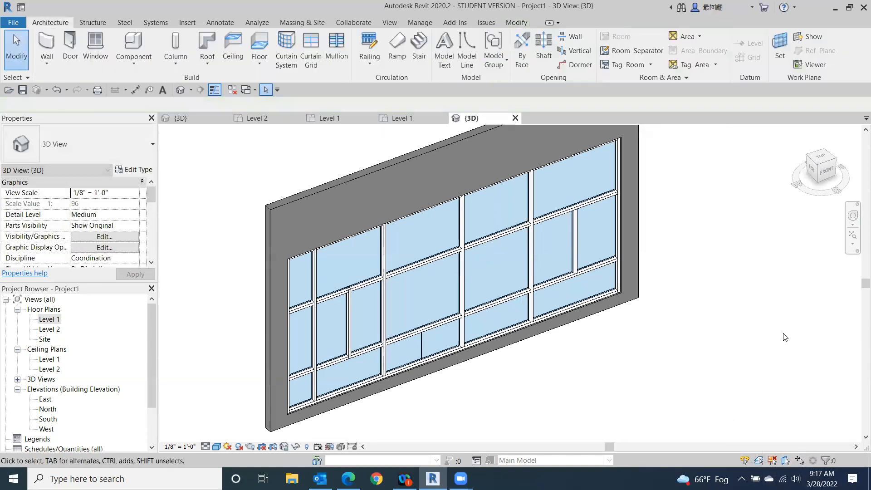
{"action": "left_click_drag", "start_coordinate": [822, 167], "coordinate": [810, 166]}
{"action": "left_click", "coordinate": [810, 165]}
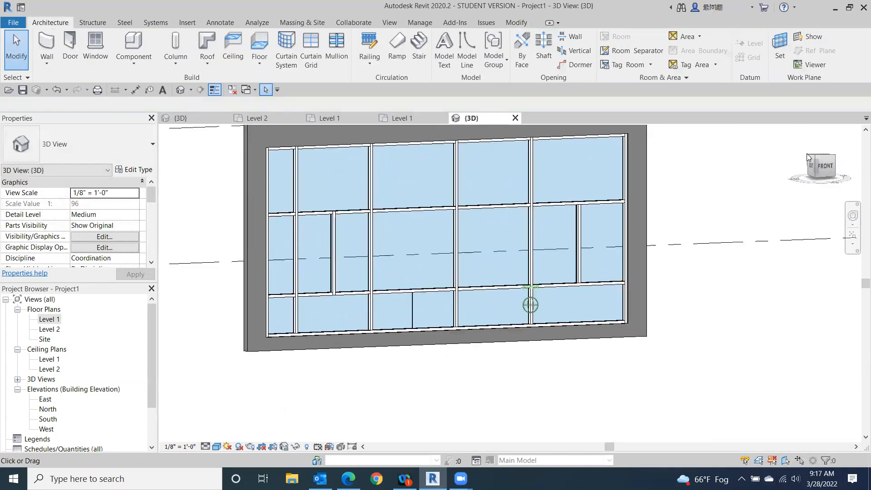
{"action": "mouse_move", "coordinate": [772, 199]}
{"action": "left_mouse_down"}
{"action": "mouse_move", "coordinate": [809, 189]}
{"action": "mouse_move", "coordinate": [169, 194]}
{"action": "left_mouse_up"}
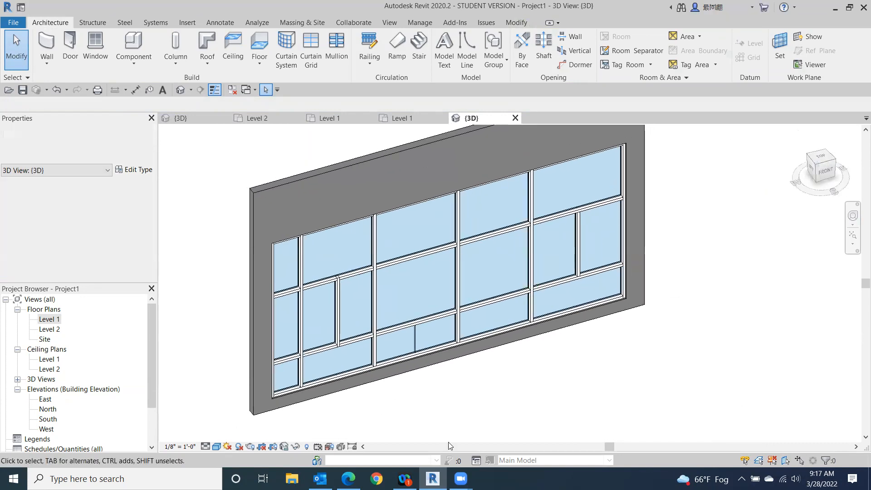
Step: Remove the remaining one-segment vertical grid line in the bottom row with Add/Remove Segments, accepting the removal of its last segment
{"action": "left_click", "coordinate": [414, 341]}
{"action": "left_click", "coordinate": [472, 67]}
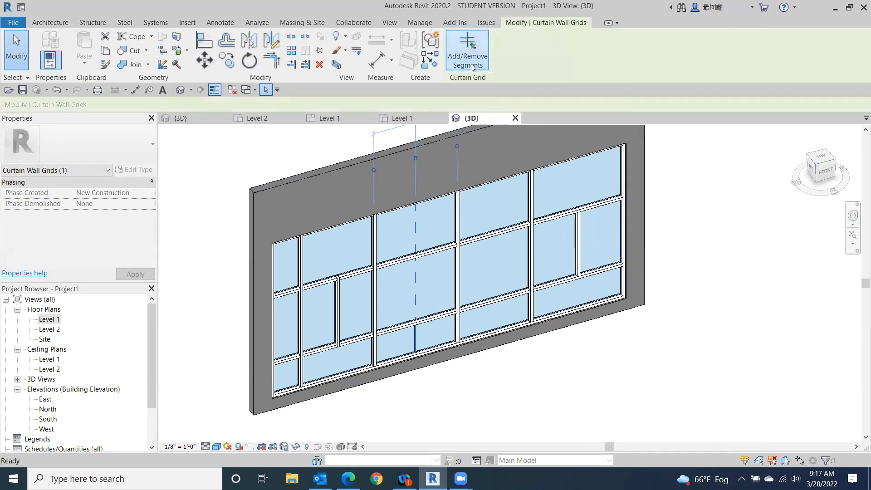
{"action": "left_click", "coordinate": [414, 340]}
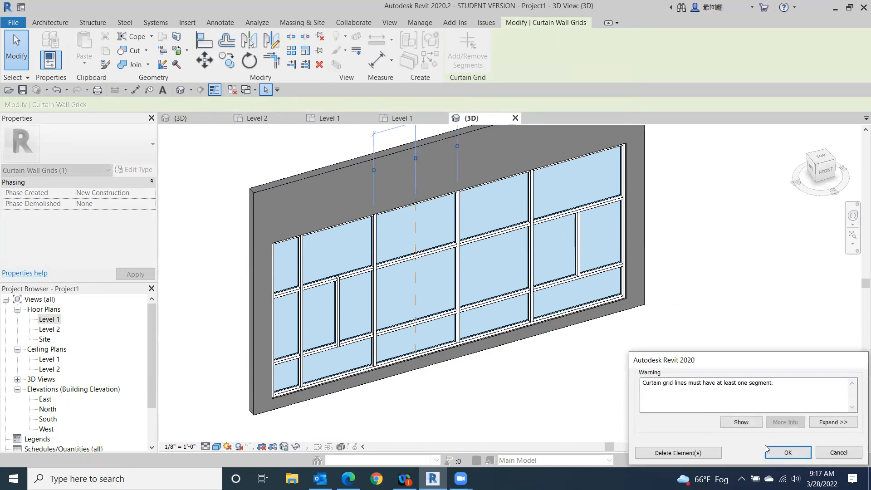
{"action": "left_click", "coordinate": [768, 452]}
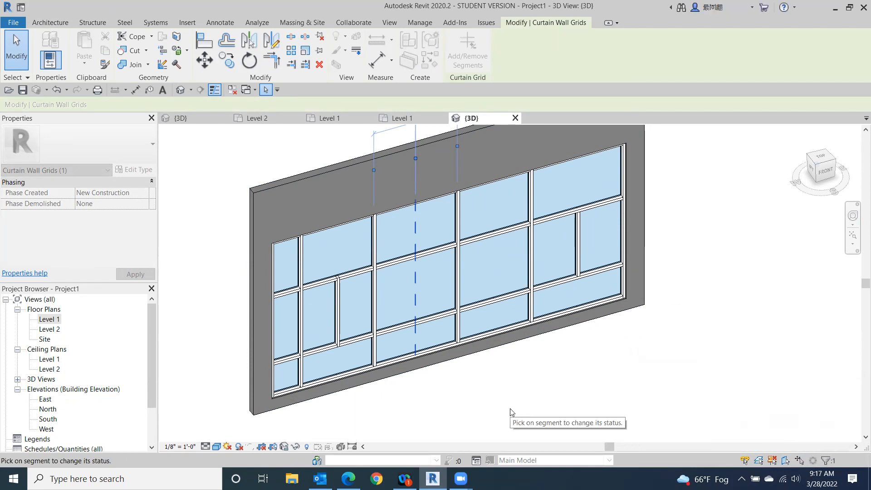
{"action": "key", "text": "Escape"}
{"action": "key", "text": "Escape"}
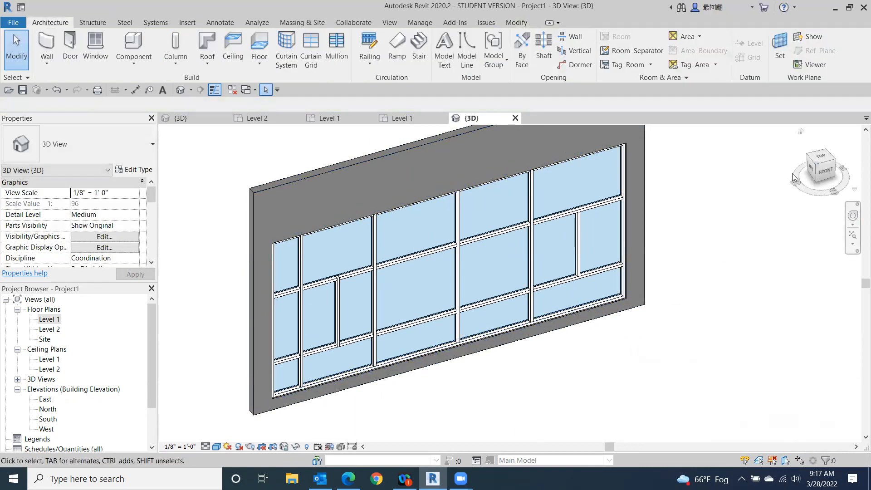
Step: Add one-segment vertical grid lines in the top row's rightmost panel, about 1'-11" from its left mullion, and in the bottom row's fourth panel
{"action": "mouse_move", "coordinate": [817, 169]}
{"action": "left_mouse_down"}
{"action": "mouse_move", "coordinate": [770, 166]}
{"action": "mouse_move", "coordinate": [737, 145]}
{"action": "mouse_move", "coordinate": [729, 151]}
{"action": "mouse_move", "coordinate": [732, 139]}
{"action": "mouse_move", "coordinate": [832, 169]}
{"action": "left_mouse_up"}
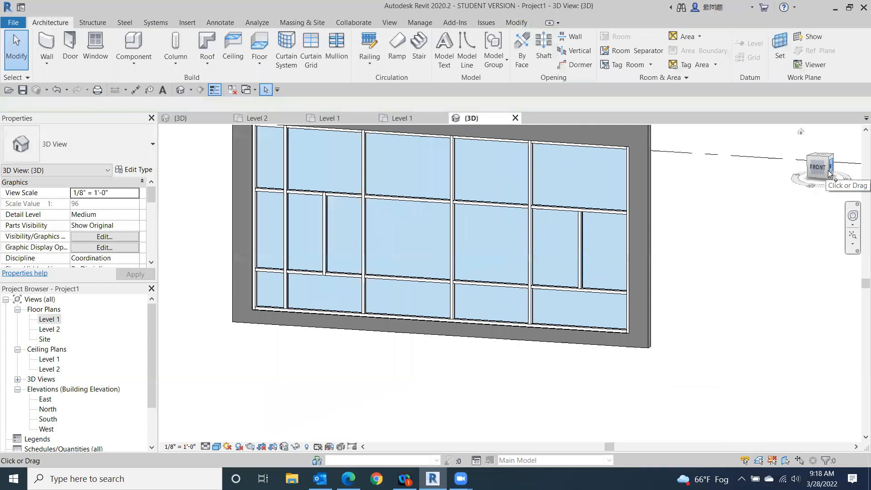
{"action": "left_click", "coordinate": [314, 45]}
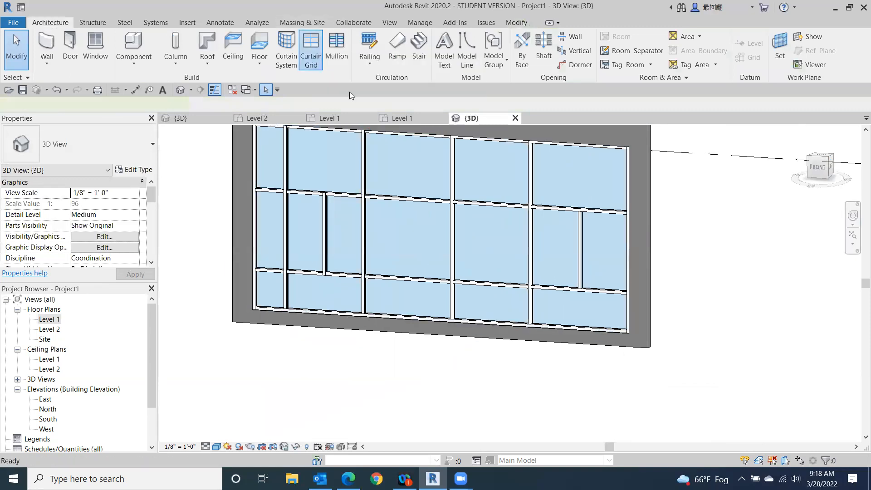
{"action": "left_click", "coordinate": [493, 49]}
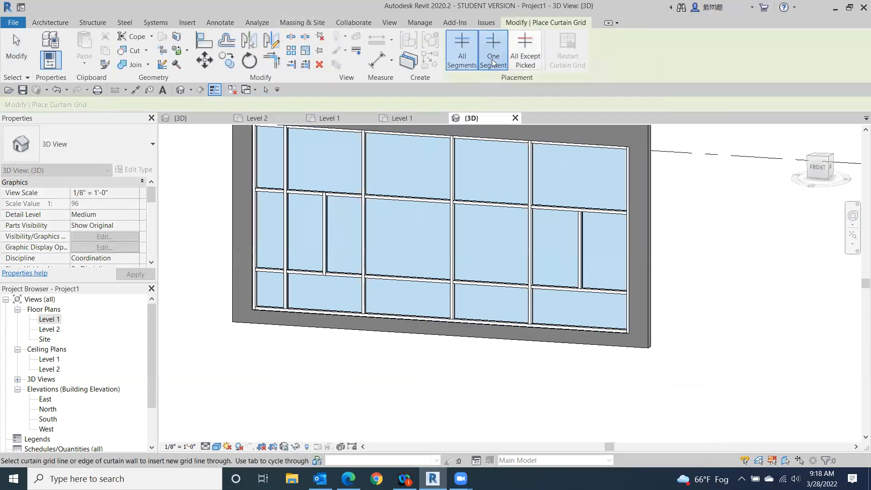
{"action": "left_click", "coordinate": [556, 149]}
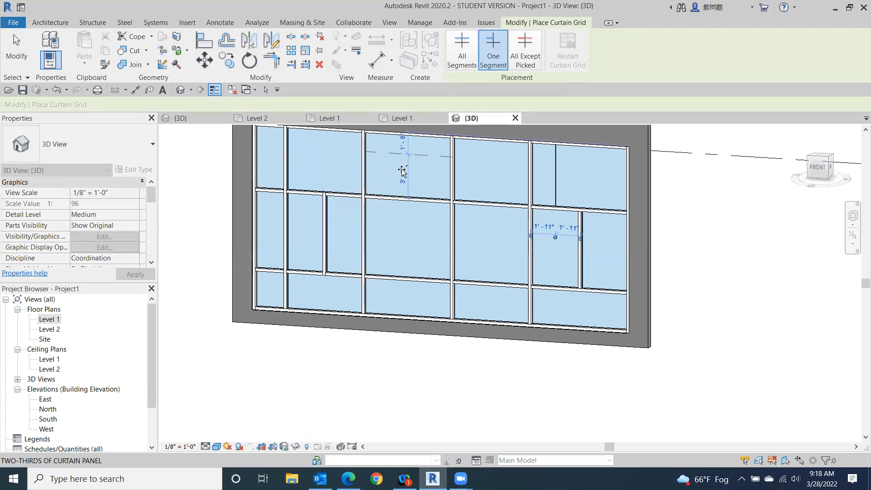
{"action": "left_click", "coordinate": [821, 166]}
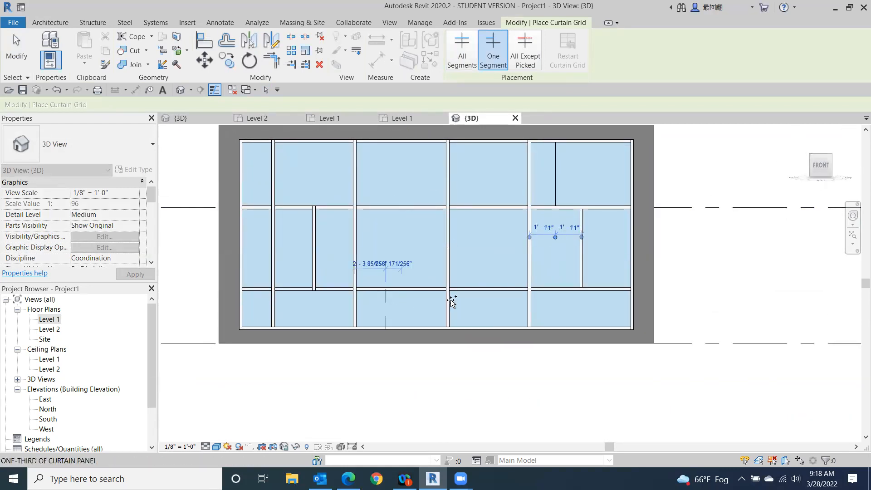
{"action": "left_click", "coordinate": [465, 295]}
{"action": "left_click", "coordinate": [16, 45]}
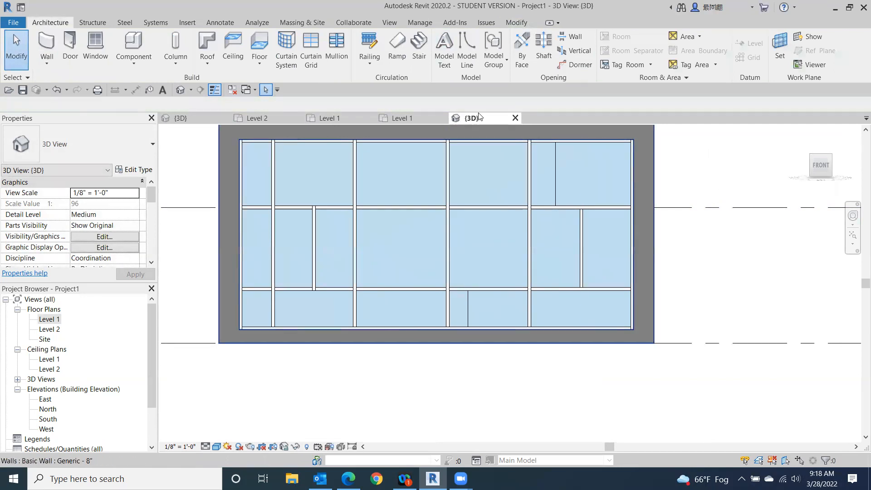
Step: Place 2.5" x 5" rectangular mullions on the two new one-segment grid lines and inspect the curtain wall at an angle
{"action": "left_click", "coordinate": [337, 57]}
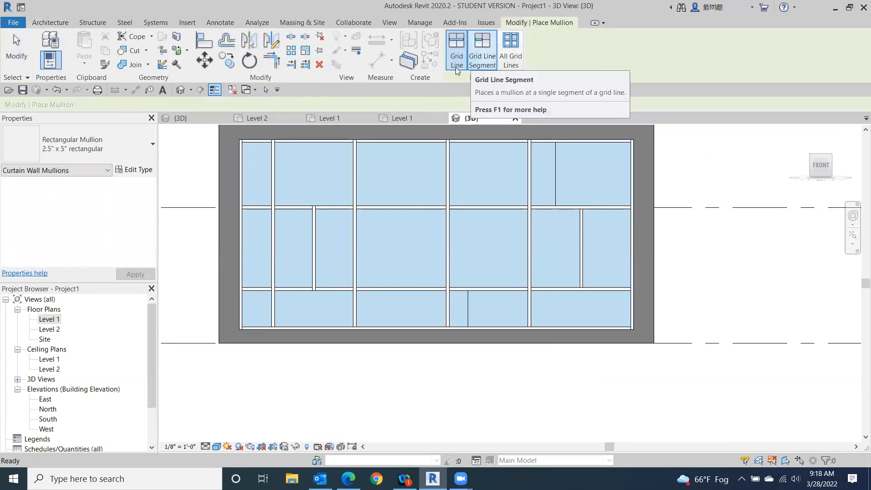
{"action": "left_click", "coordinate": [556, 182]}
{"action": "left_click", "coordinate": [468, 317]}
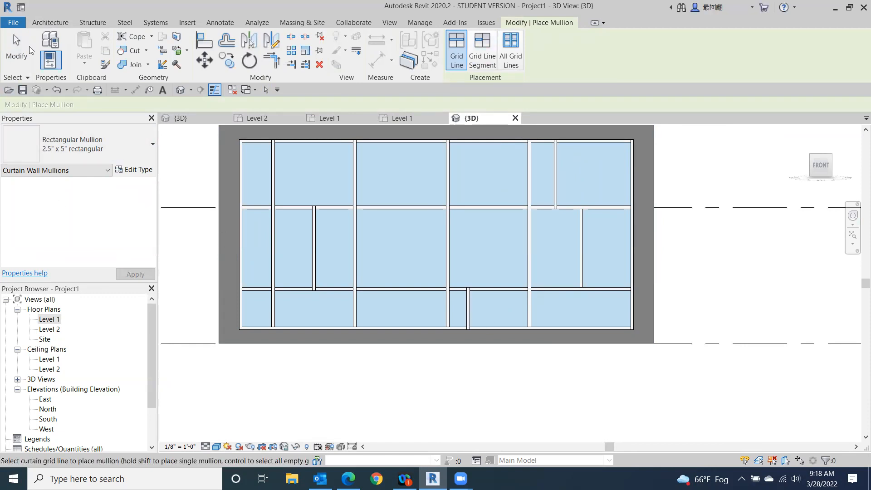
{"action": "mouse_move", "coordinate": [821, 165]}
{"action": "left_mouse_down"}
{"action": "mouse_move", "coordinate": [855, 170]}
{"action": "mouse_move", "coordinate": [171, 182]}
{"action": "left_mouse_up"}
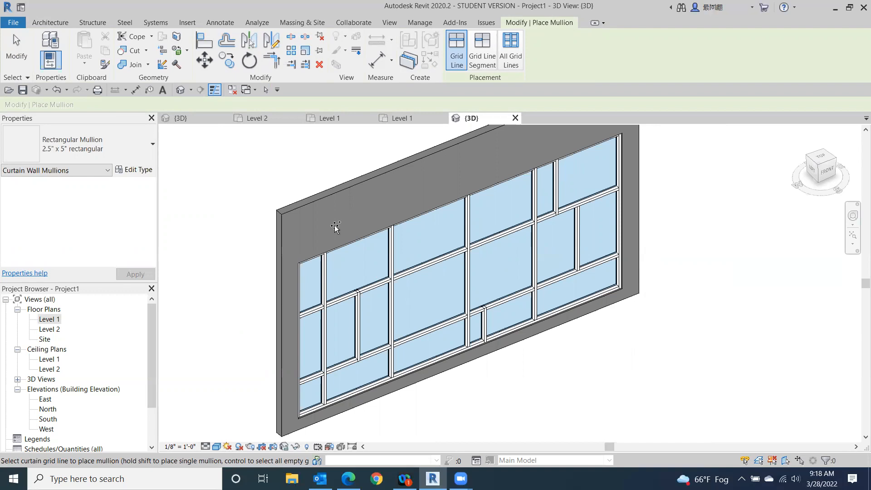
{"action": "key", "text": "Escape"}
Step: Change the rightmost glazed panel in the bottom row to the basic wall type Generic - 4" Brick
{"action": "scroll", "coordinate": [374, 391], "scroll_direction": "up", "scroll_amount": 2}
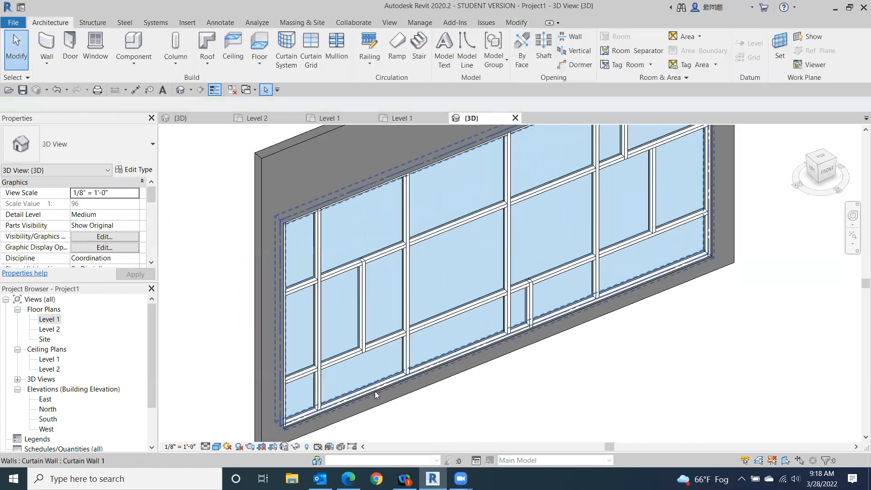
{"action": "scroll", "coordinate": [375, 391], "scroll_direction": "up", "scroll_amount": 2}
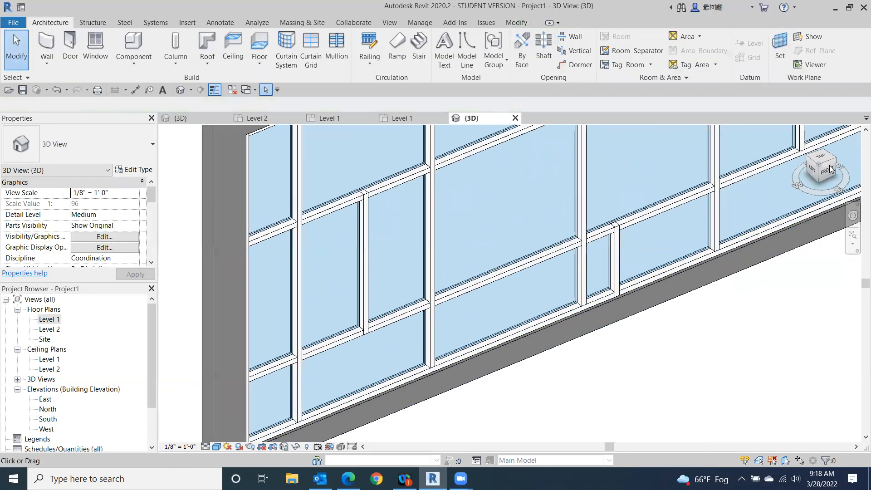
{"action": "left_click_drag", "start_coordinate": [829, 165], "coordinate": [811, 169]}
{"action": "middle_click_drag", "start_coordinate": [684, 286], "coordinate": [518, 277]}
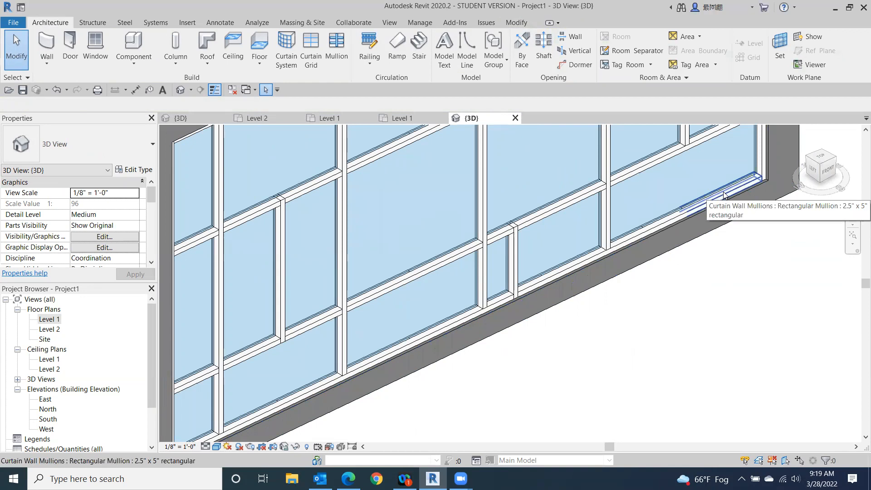
{"action": "key", "text": "Tab"}
{"action": "key", "text": "Tab"}
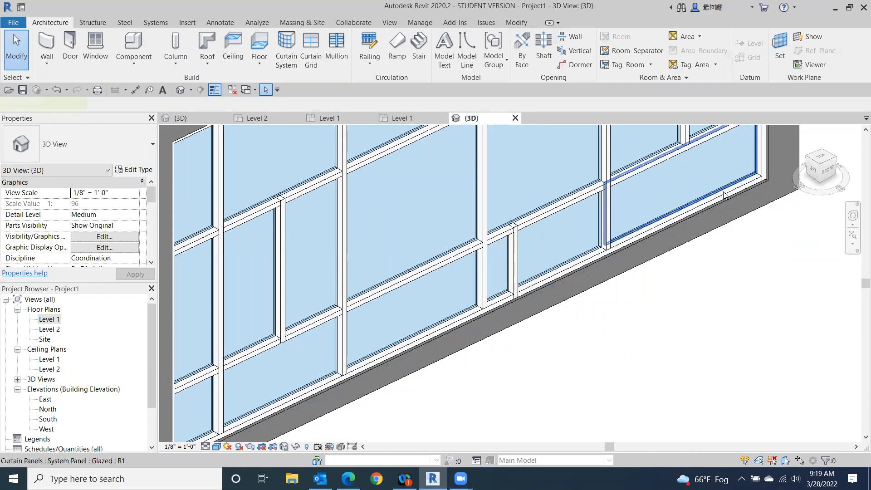
{"action": "left_click", "coordinate": [723, 195]}
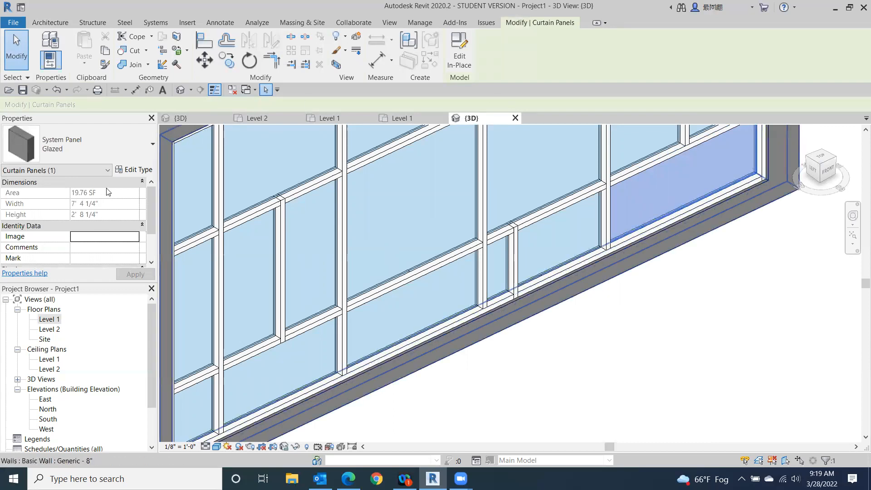
{"action": "left_click", "coordinate": [136, 140]}
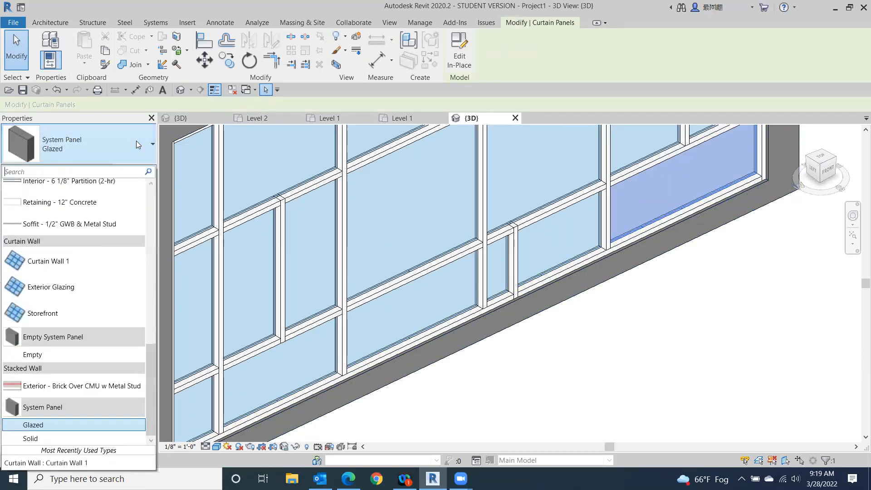
{"action": "left_click_drag", "start_coordinate": [149, 378], "coordinate": [140, 204]}
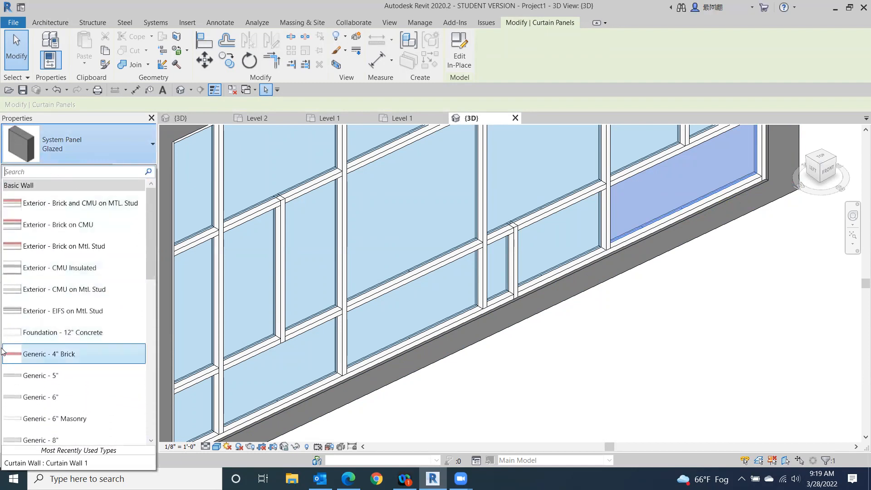
{"action": "left_click", "coordinate": [26, 357]}
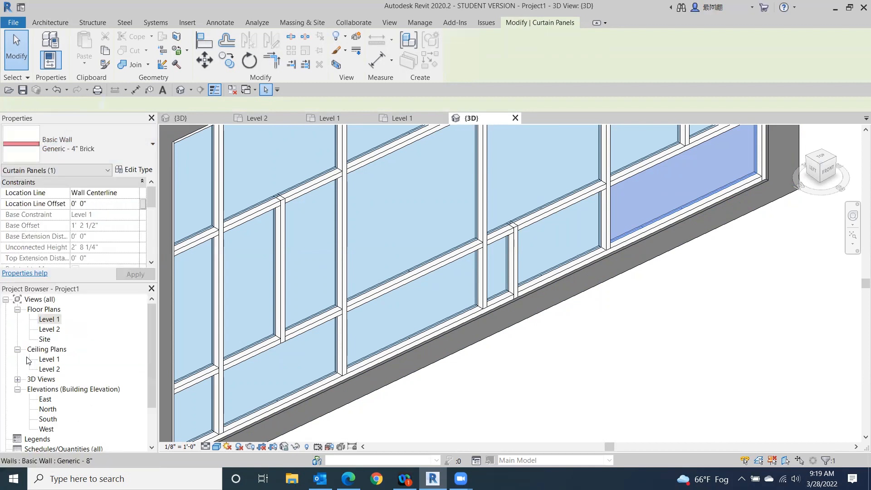
{"action": "left_click", "coordinate": [764, 289]}
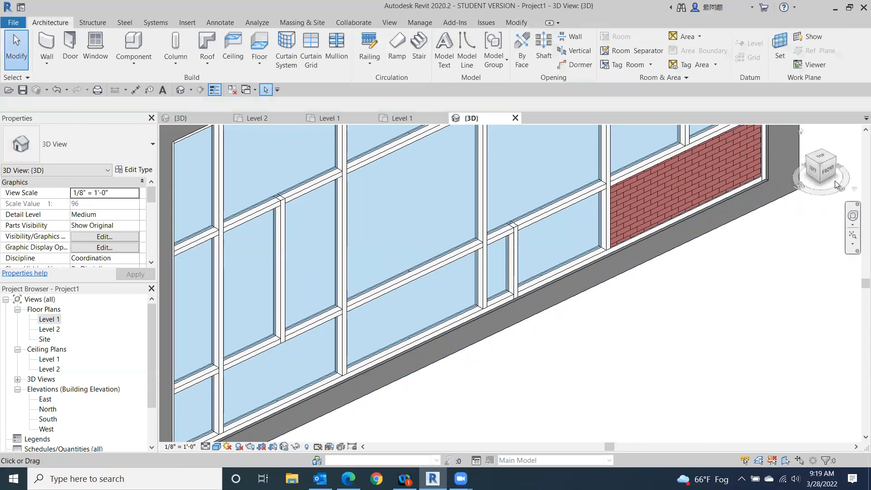
Step: Face the brick panel more frontally and set the 3D view's visual style to Realistic
{"action": "left_click", "coordinate": [817, 166]}
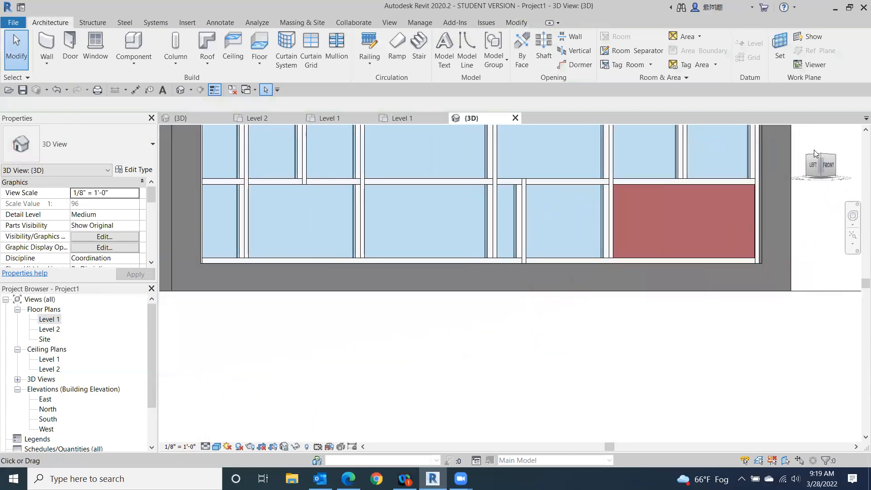
{"action": "left_click_drag", "start_coordinate": [859, 151], "coordinate": [827, 168]}
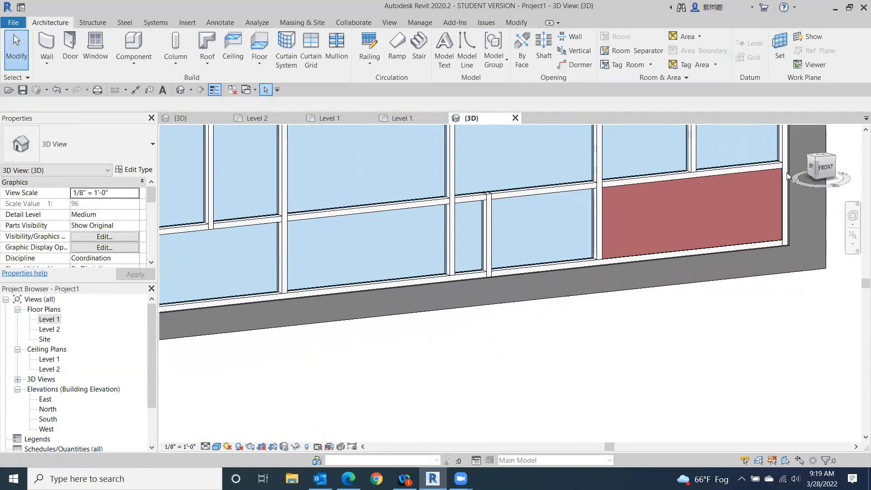
{"action": "left_click", "coordinate": [216, 448]}
{"action": "left_click", "coordinate": [226, 425]}
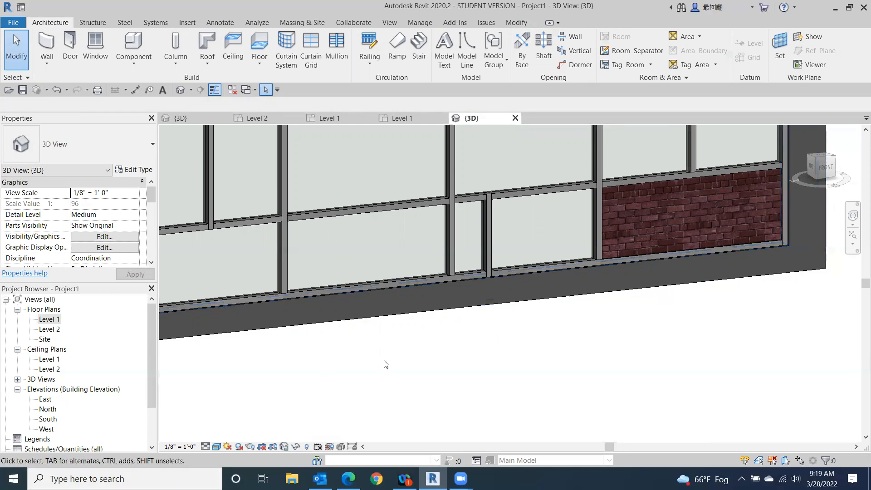
Step: Change the leftmost glazed panel in the bottom row to the basic wall type Generic - 4" Brick
{"action": "scroll", "coordinate": [507, 325], "scroll_direction": "down", "scroll_amount": 2}
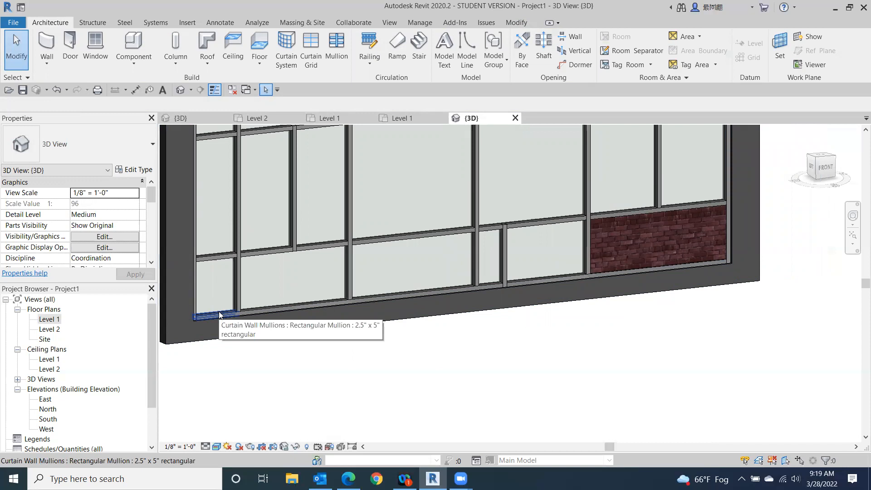
{"action": "key", "text": "Tab"}
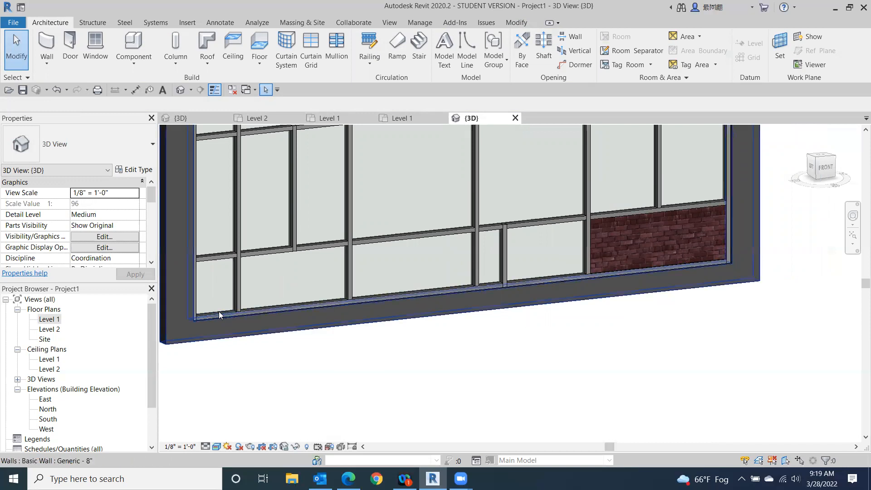
{"action": "left_click", "coordinate": [218, 312]}
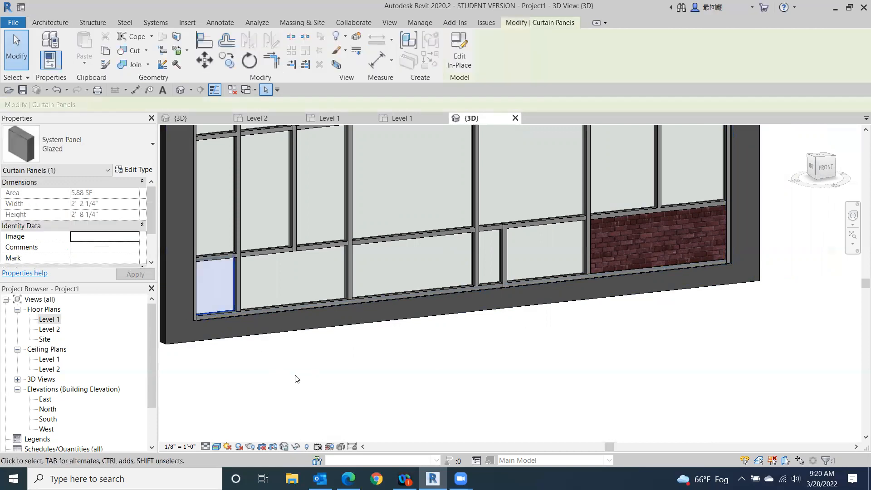
{"action": "left_click", "coordinate": [116, 145]}
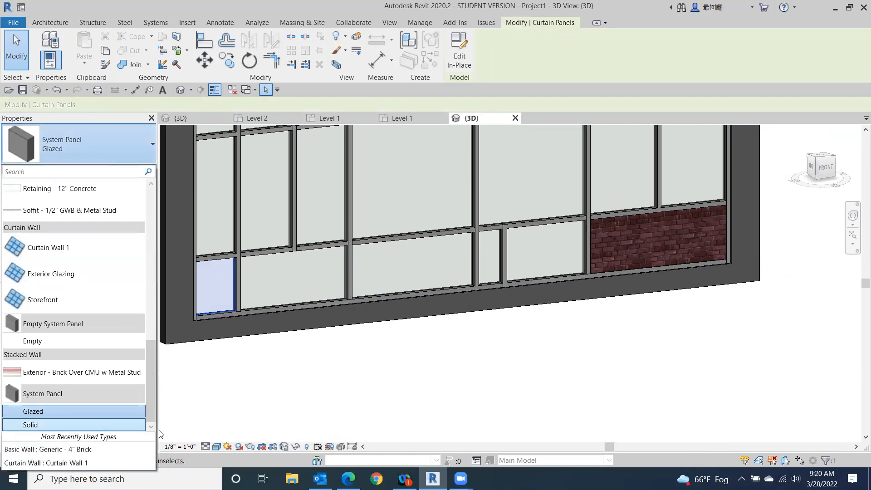
{"action": "left_click_drag", "start_coordinate": [154, 412], "coordinate": [127, 295]}
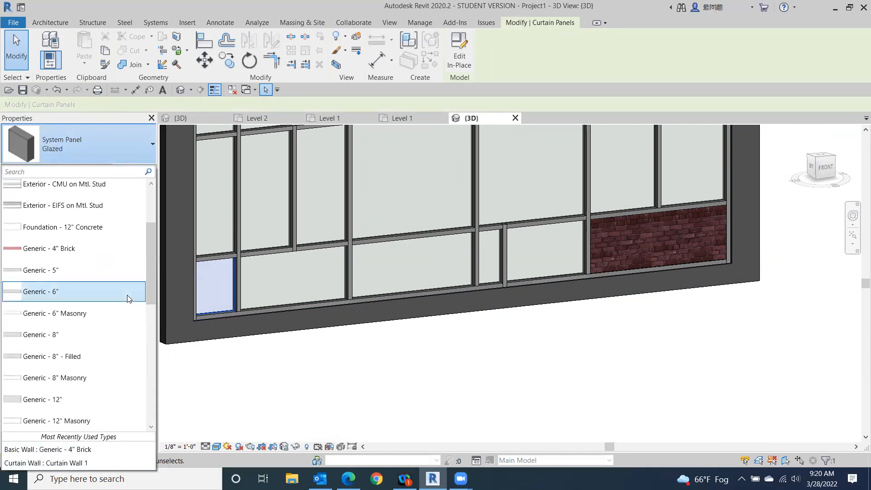
{"action": "left_click", "coordinate": [53, 250]}
{"action": "left_click", "coordinate": [460, 365]}
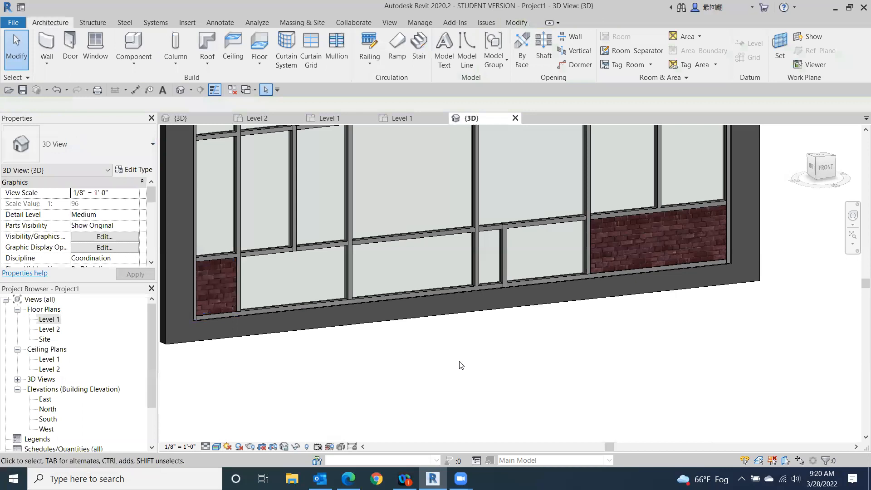
Step: Inspect the whole wall from the front and the back-left edge, and set the visual style to Consistent Colors
{"action": "left_click_drag", "start_coordinate": [824, 166], "coordinate": [853, 169]}
{"action": "middle_click_drag", "start_coordinate": [639, 307], "coordinate": [611, 354]}
{"action": "scroll", "coordinate": [611, 354], "scroll_direction": "down", "scroll_amount": 2}
{"action": "scroll", "coordinate": [612, 358], "scroll_direction": "down", "scroll_amount": 1}
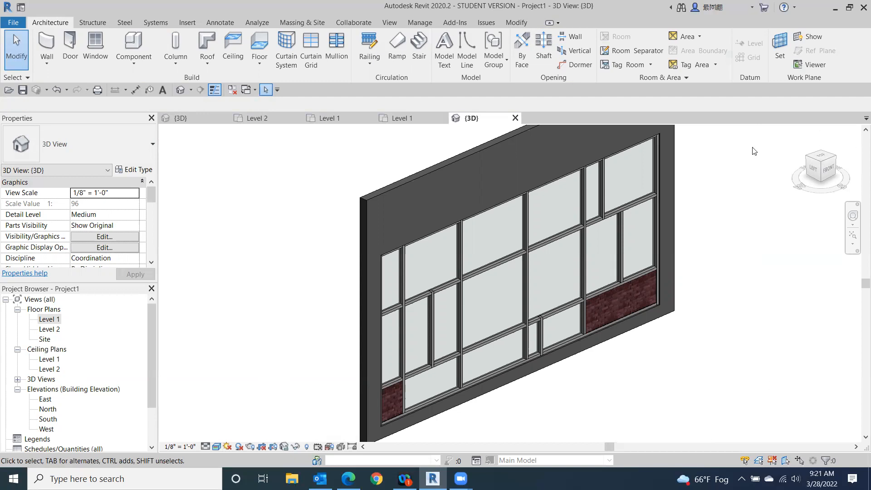
{"action": "left_click", "coordinate": [809, 167]}
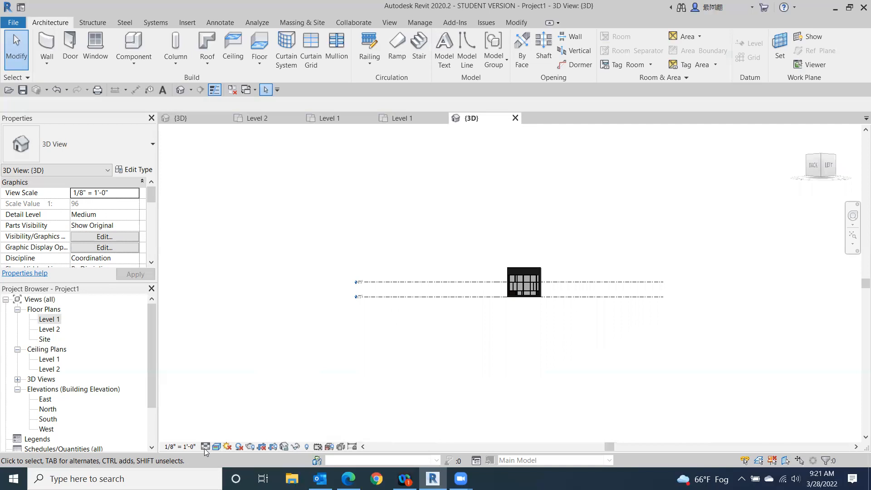
{"action": "left_click", "coordinate": [215, 446]}
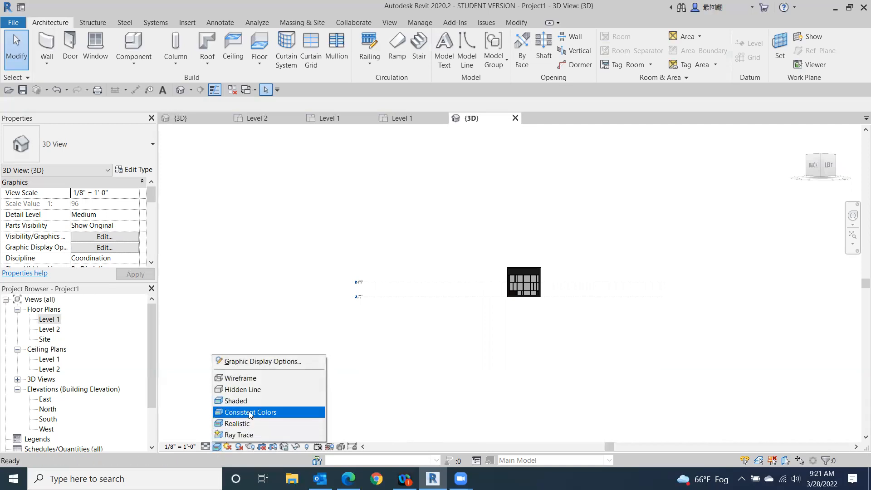
{"action": "left_click", "coordinate": [250, 412]}
{"action": "scroll", "coordinate": [570, 254], "scroll_direction": "up", "scroll_amount": 10}
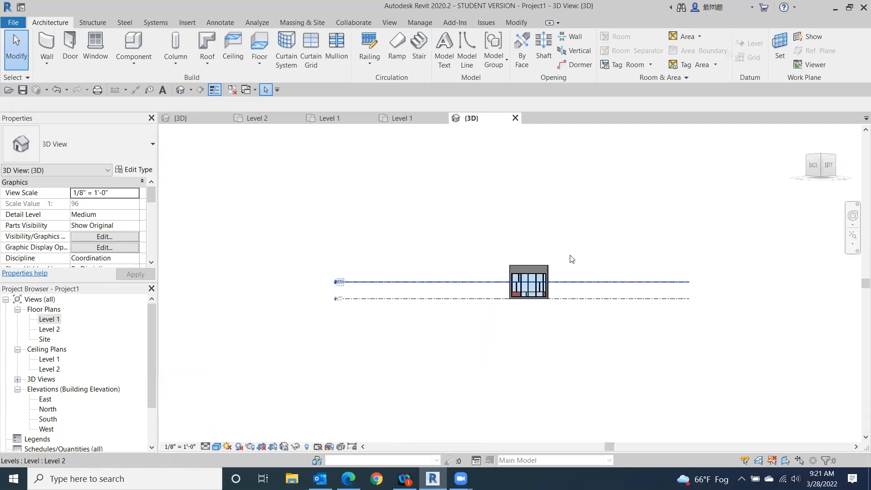
Step: Face the finished curtain wall, close all inactive views and close the Project1 practice file
{"action": "scroll", "coordinate": [444, 337], "scroll_direction": "up", "scroll_amount": 1}
{"action": "scroll", "coordinate": [443, 337], "scroll_direction": "down", "scroll_amount": 7}
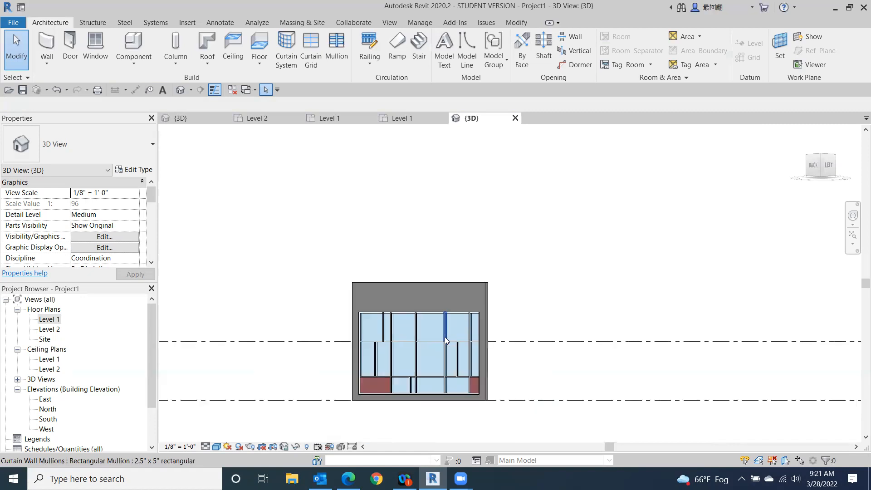
{"action": "middle_click_drag", "start_coordinate": [444, 337], "coordinate": [502, 214]}
{"action": "scroll", "coordinate": [502, 212], "scroll_direction": "down", "scroll_amount": 1}
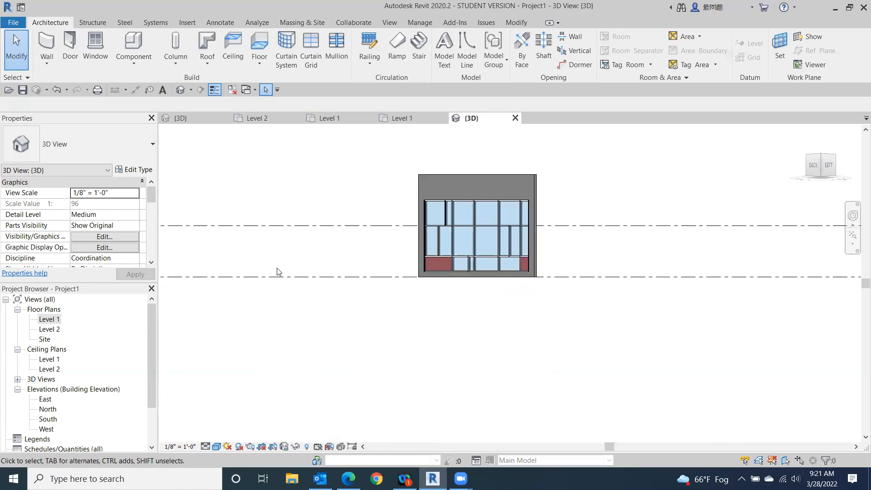
{"action": "left_click", "coordinate": [232, 90]}
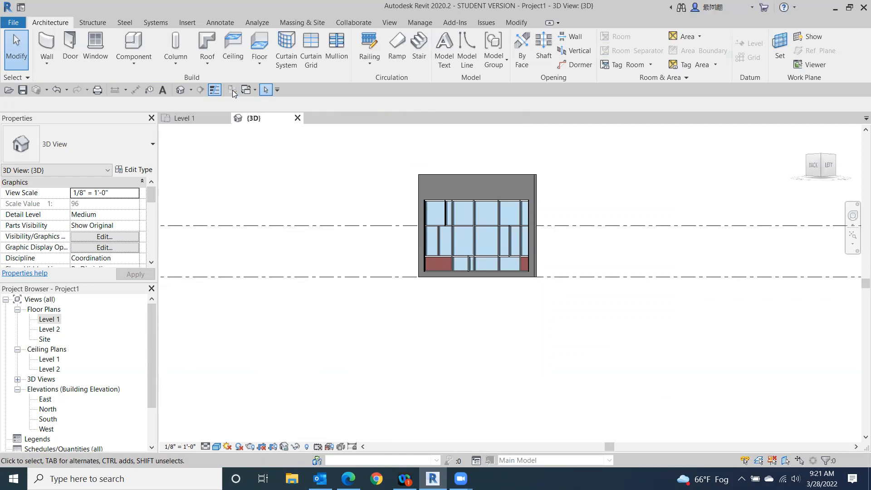
{"action": "left_click", "coordinate": [298, 118]}
{"action": "left_click", "coordinate": [457, 241]}
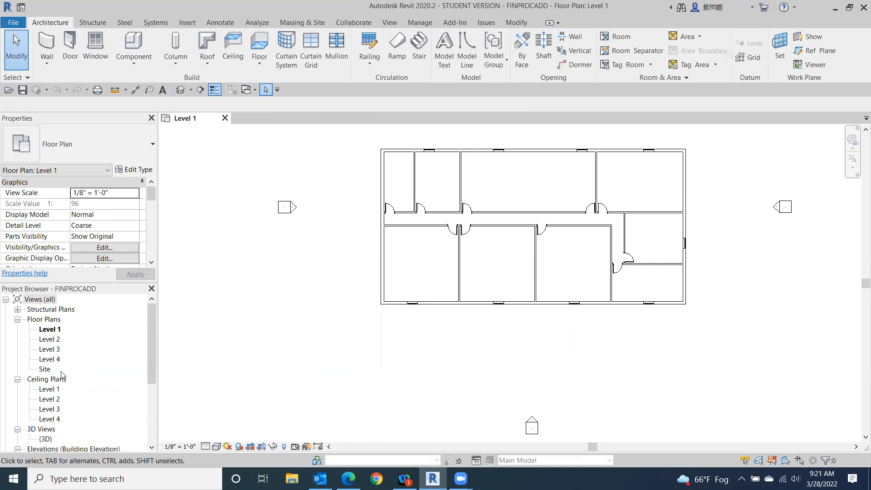
Step: On the Level 3 plan, extend the northeast two-door partition to the corridor's south wall and delete the cross wall along the corridor's north side
{"action": "double_click", "coordinate": [53, 340]}
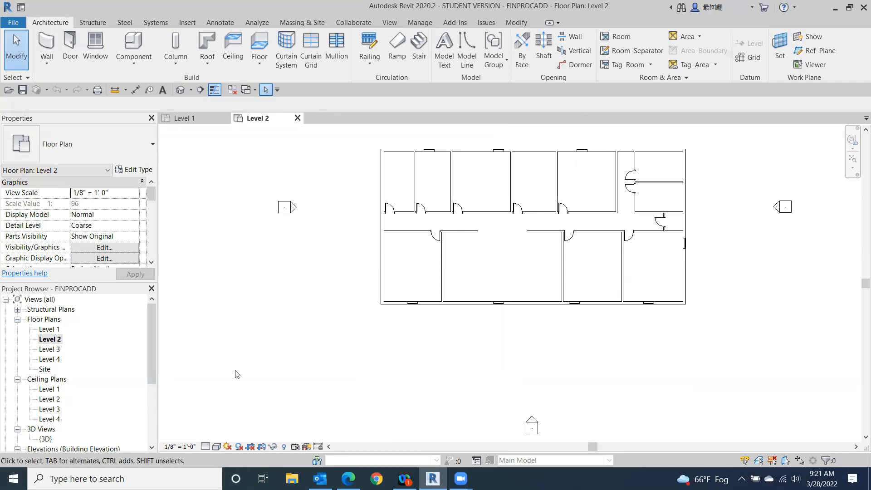
{"action": "double_click", "coordinate": [49, 349]}
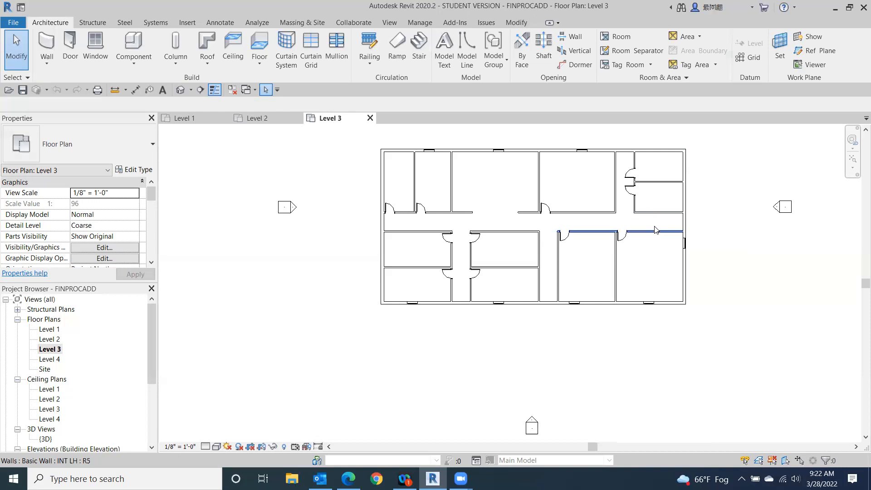
{"action": "left_click", "coordinate": [634, 213]}
{"action": "left_click_drag", "start_coordinate": [634, 213], "coordinate": [634, 231]}
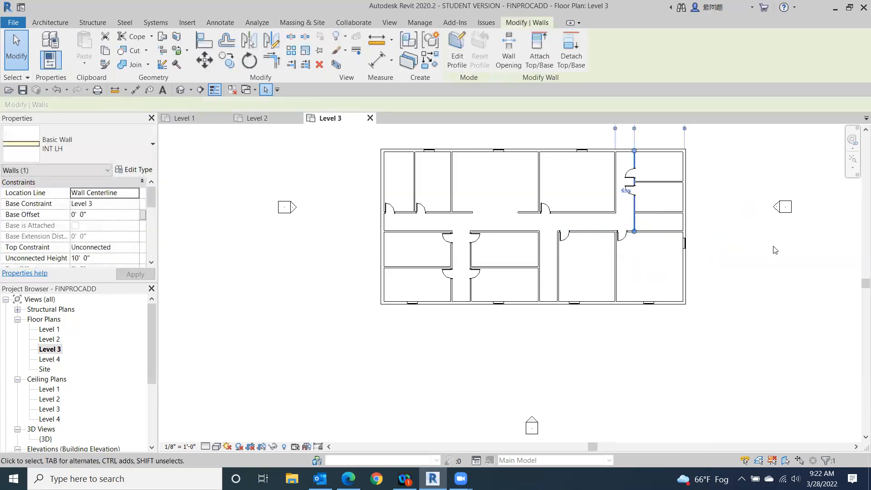
{"action": "key", "text": "Escape"}
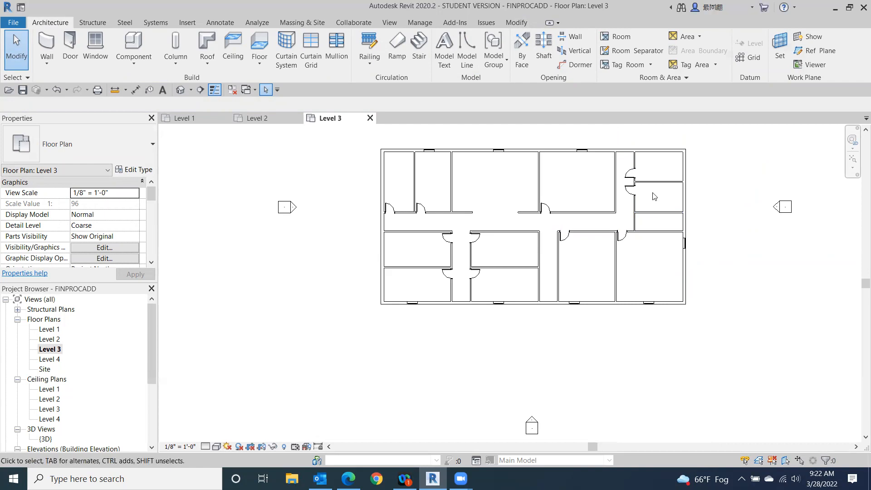
{"action": "left_click", "coordinate": [659, 212]}
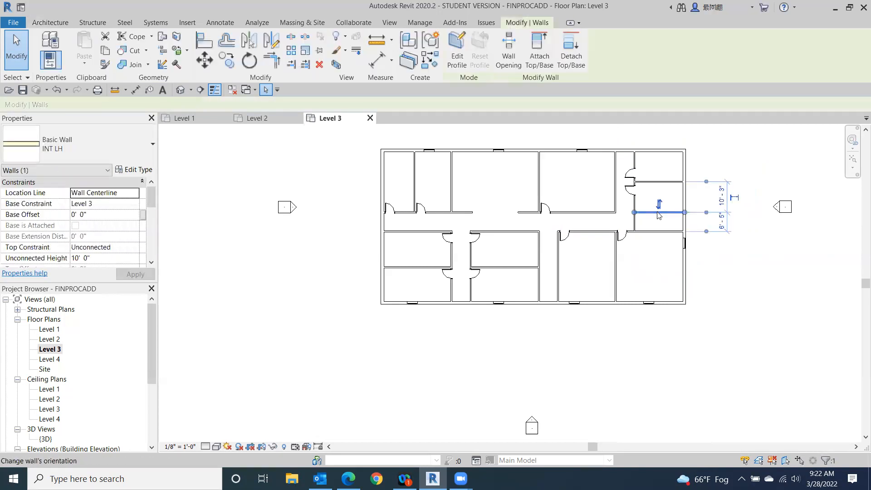
{"action": "key", "text": "Delete"}
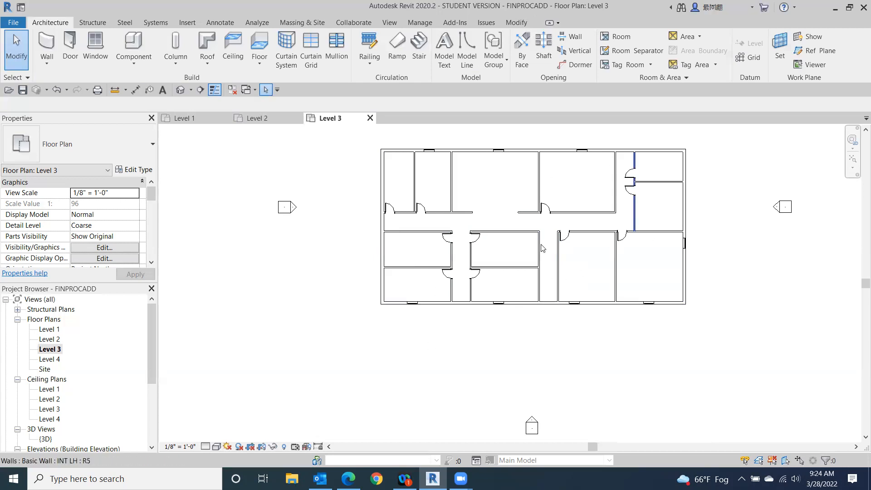
Step: On the Level 1 plan, draw a Curtain Wall 1 about 19' 0" long down the west exterior wall from the northwest corner
{"action": "double_click", "coordinate": [53, 340]}
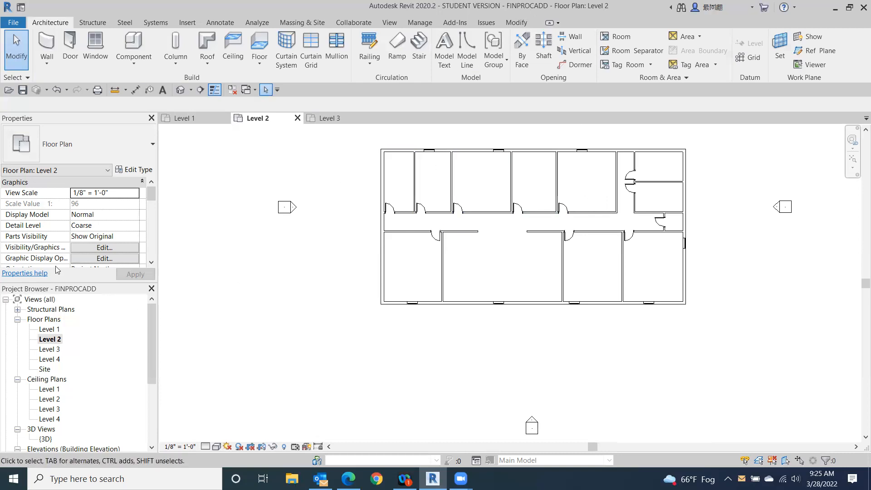
{"action": "double_click", "coordinate": [49, 329]}
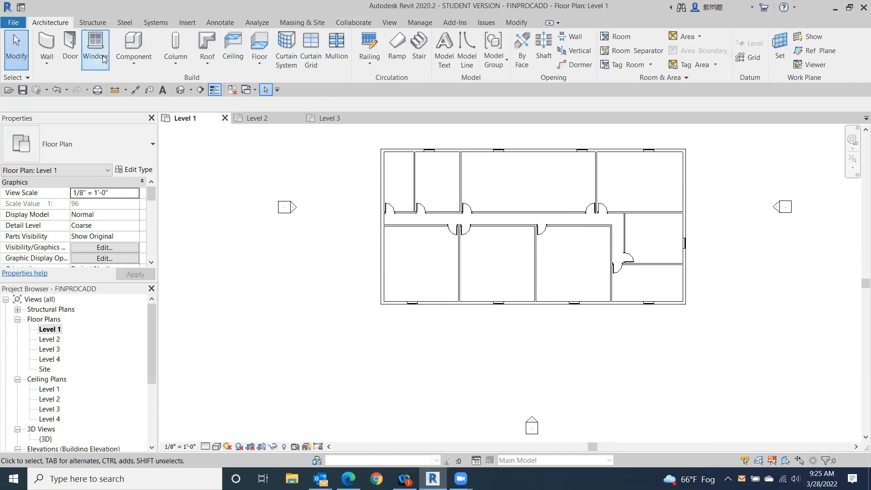
{"action": "left_click", "coordinate": [48, 46]}
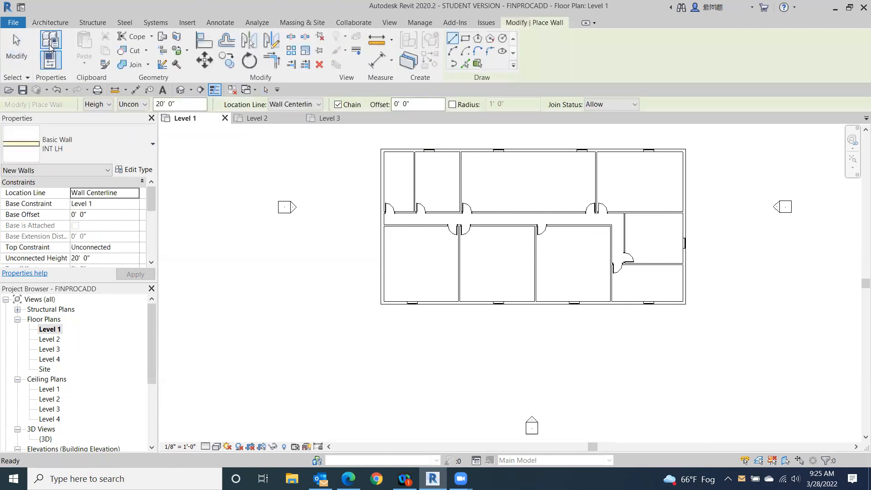
{"action": "left_click", "coordinate": [126, 139]}
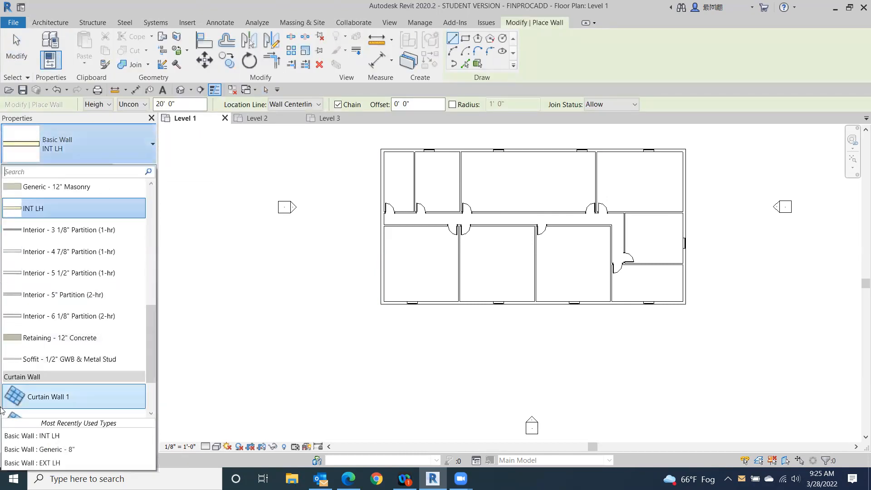
{"action": "left_click", "coordinate": [43, 397]}
{"action": "scroll", "coordinate": [372, 155], "scroll_direction": "up", "scroll_amount": 5}
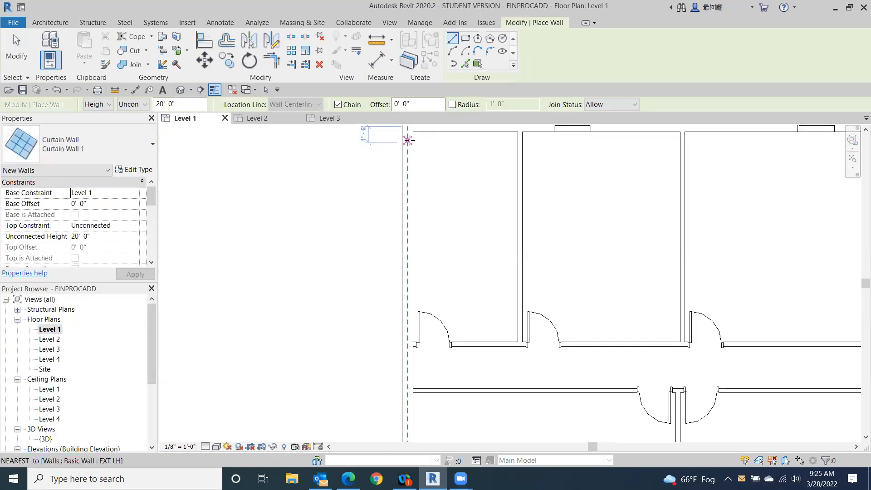
{"action": "left_click", "coordinate": [407, 138]}
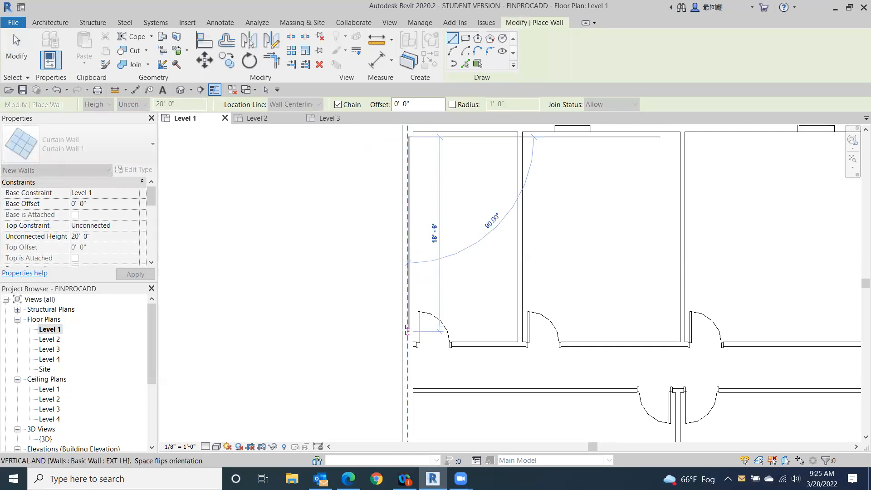
{"action": "left_click", "coordinate": [407, 340]}
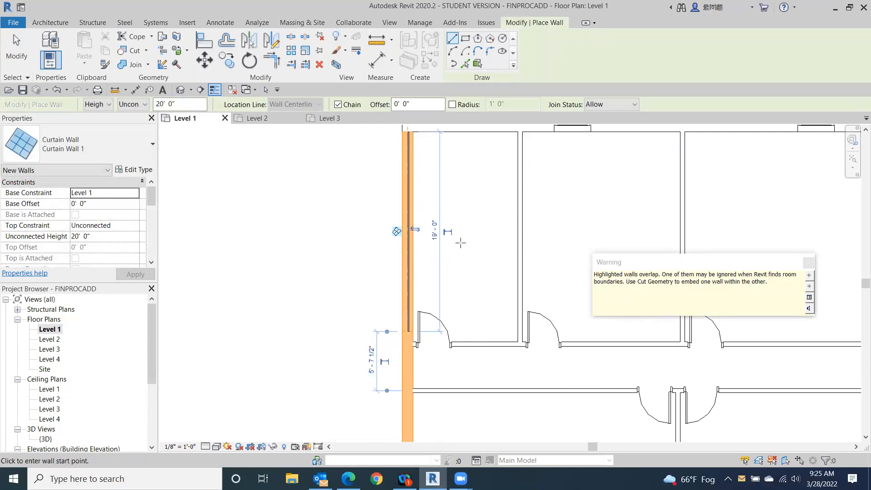
{"action": "left_click", "coordinate": [19, 66]}
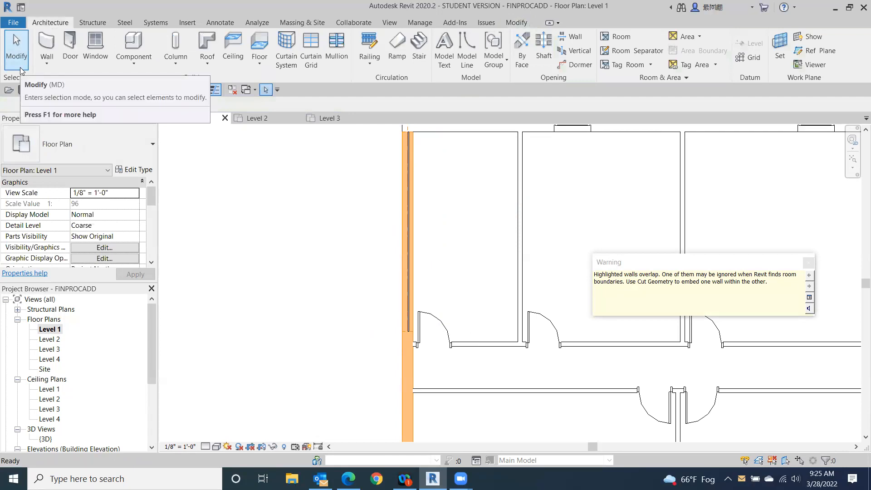
Step: Turn on Automatically Embed in the type properties of the new Curtain Wall 1
{"action": "left_click", "coordinate": [407, 196]}
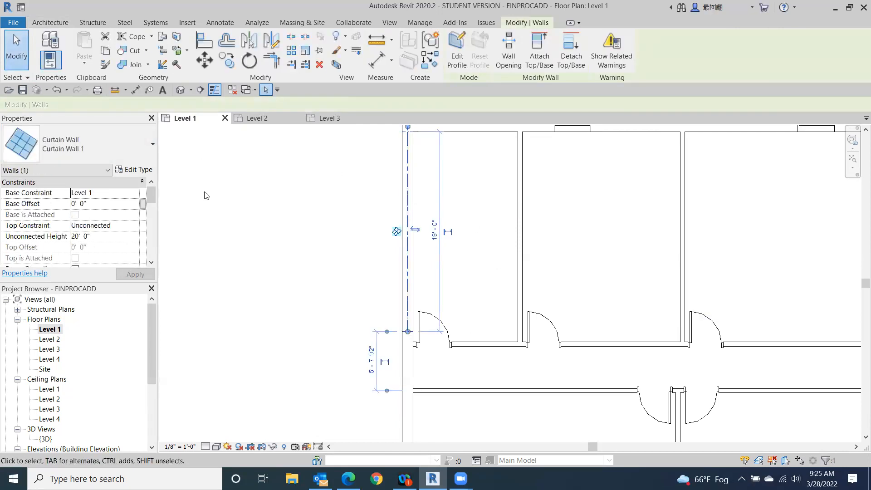
{"action": "left_click", "coordinate": [134, 170]}
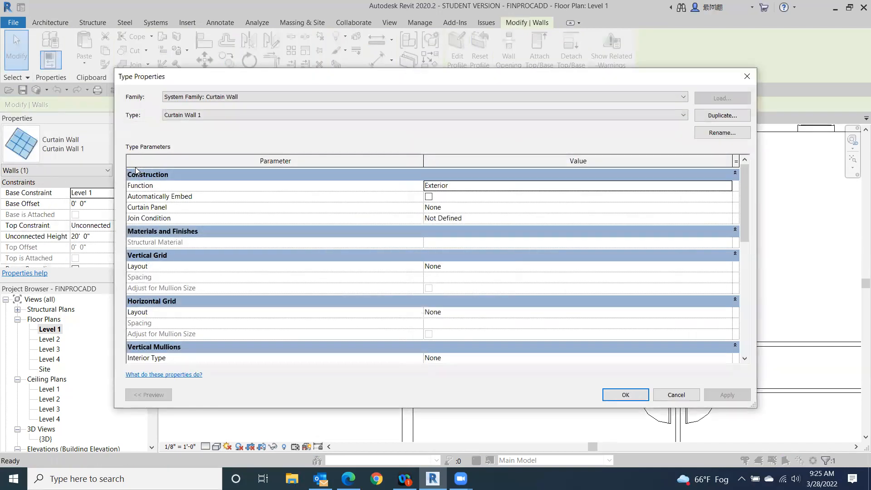
{"action": "left_click", "coordinate": [428, 197]}
{"action": "left_click", "coordinate": [625, 394]}
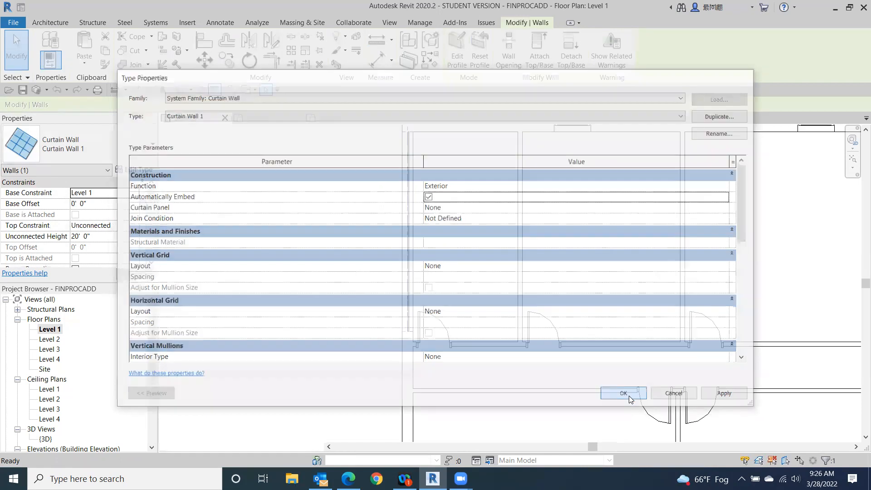
{"action": "left_click", "coordinate": [244, 309]}
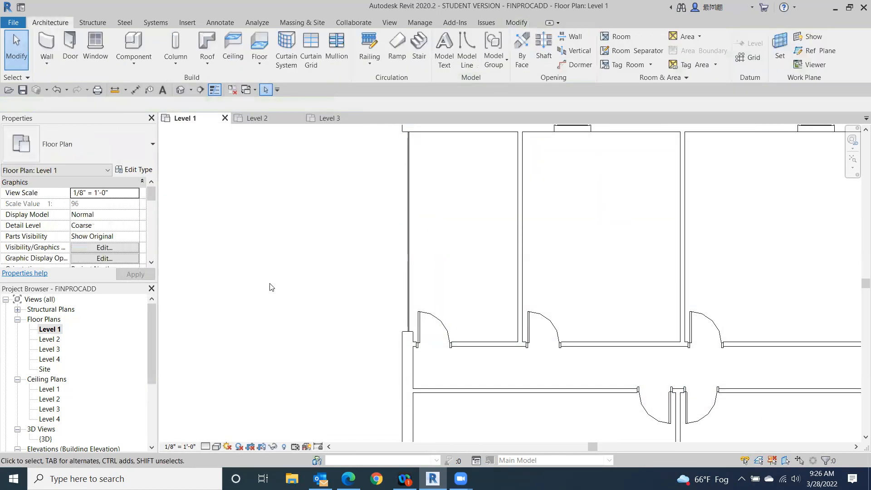
{"action": "scroll", "coordinate": [309, 270], "scroll_direction": "down", "scroll_amount": 2}
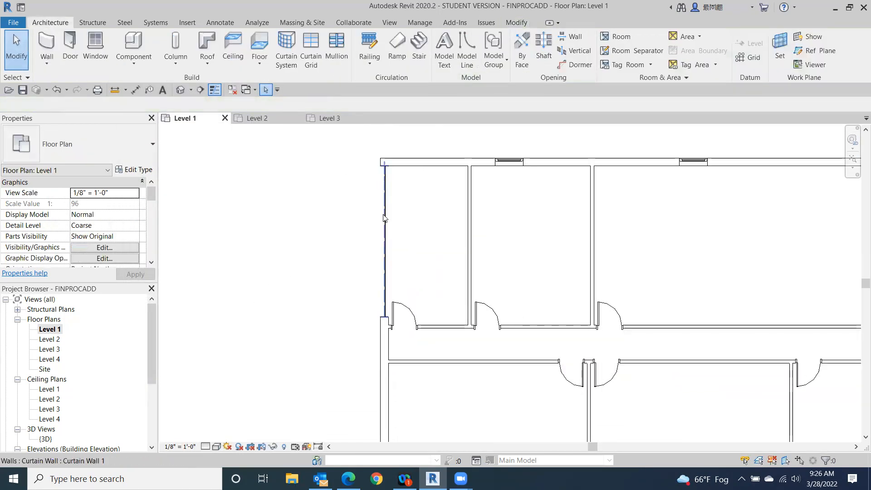
Step: Open the default 3D view and face the building's left side to inspect the embedded curtain wall
{"action": "left_click", "coordinate": [178, 91]}
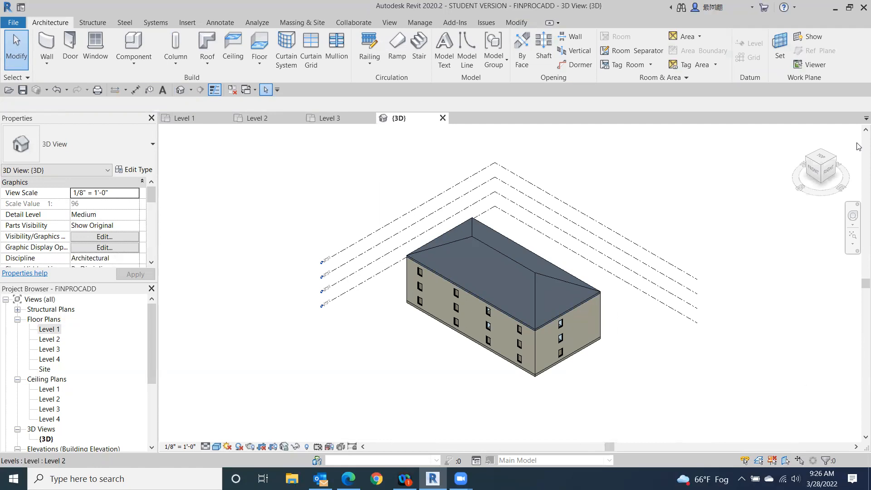
{"action": "left_click", "coordinate": [821, 151]}
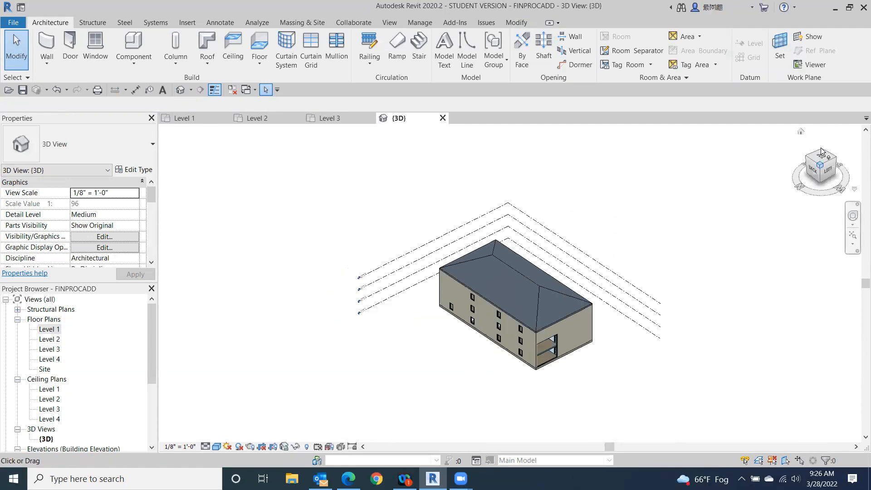
{"action": "left_click", "coordinate": [822, 181]}
{"action": "scroll", "coordinate": [546, 301], "scroll_direction": "up", "scroll_amount": 5}
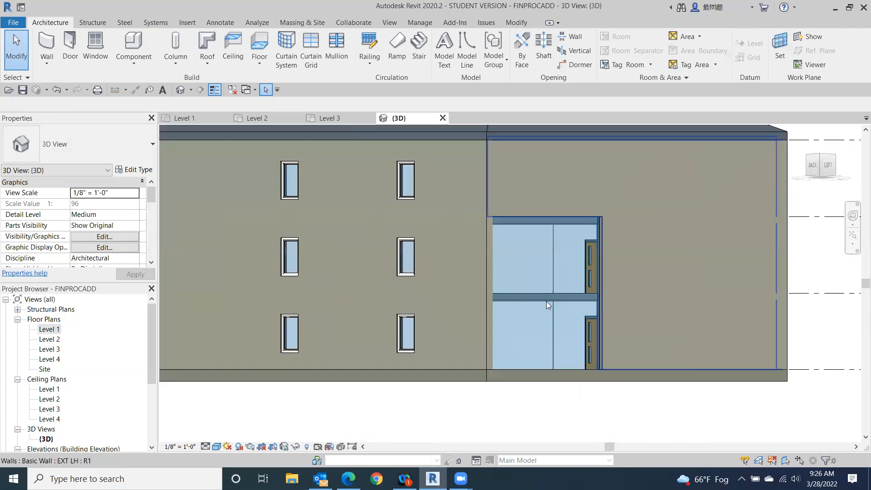
{"action": "scroll", "coordinate": [545, 301], "scroll_direction": "up", "scroll_amount": 1}
{"action": "left_click_drag", "start_coordinate": [829, 157], "coordinate": [765, 177]}
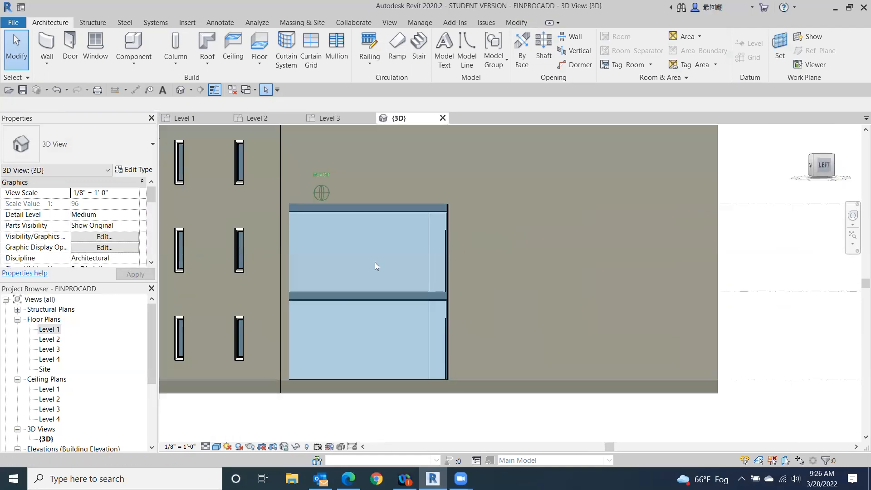
Step: Set the curtain wall's top constraint to Up to level: Level 4
{"action": "left_click", "coordinate": [362, 256]}
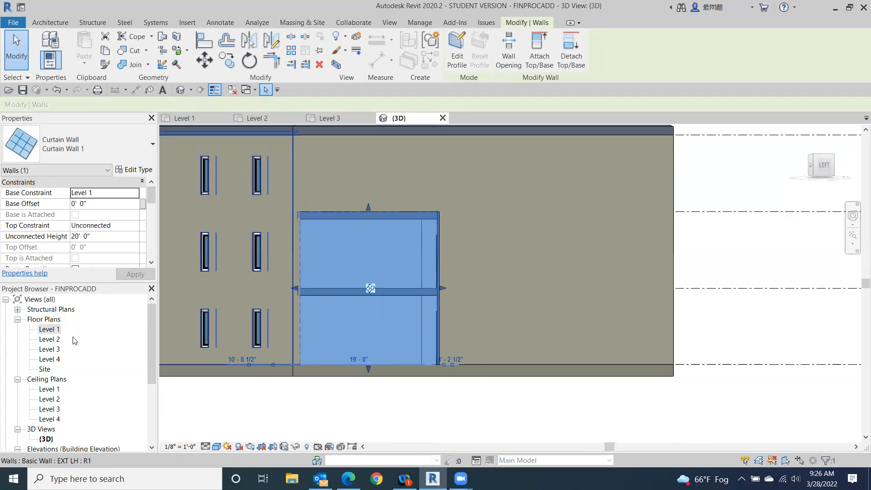
{"action": "left_click", "coordinate": [136, 225]}
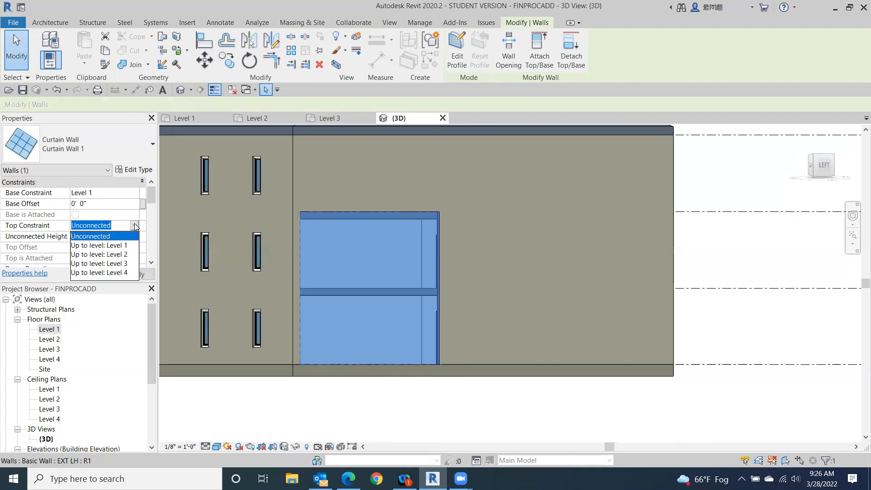
{"action": "left_click", "coordinate": [126, 265]}
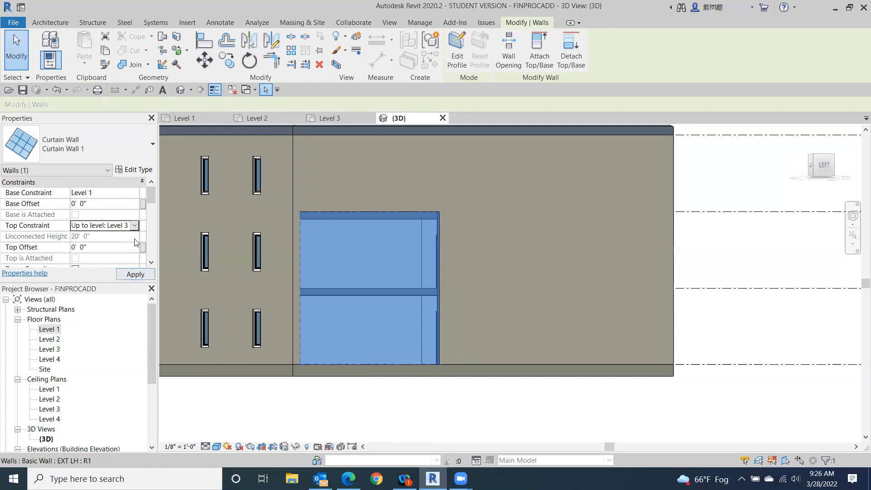
{"action": "left_click", "coordinate": [135, 225]}
{"action": "left_click", "coordinate": [126, 273]}
{"action": "scroll", "coordinate": [493, 338], "scroll_direction": "down", "scroll_amount": 4}
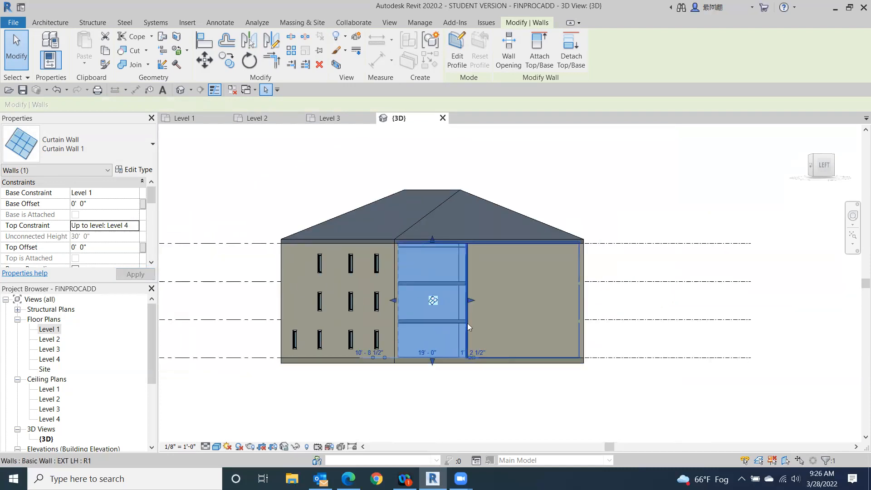
{"action": "scroll", "coordinate": [667, 205], "scroll_direction": "up", "scroll_amount": 3}
{"action": "left_click", "coordinate": [613, 177]}
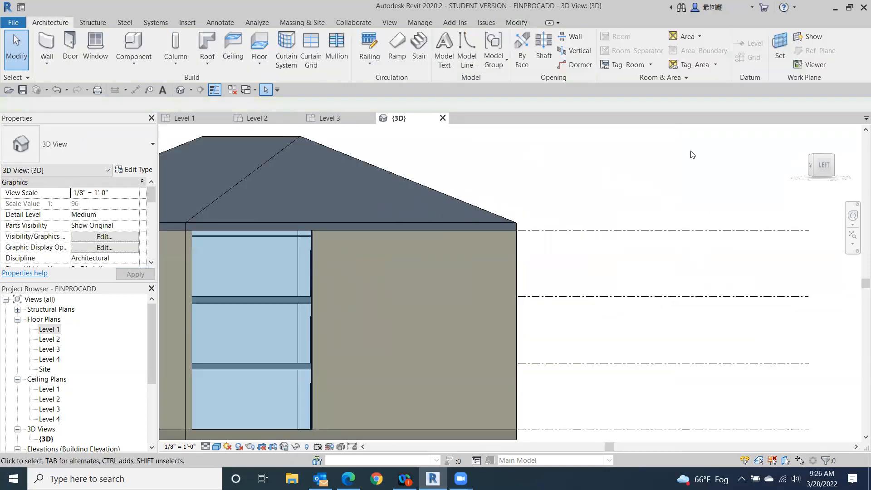
Step: Temporarily hide the roof element in the 3D view to expose the top of the embedded curtain wall
{"action": "left_click", "coordinate": [811, 149]}
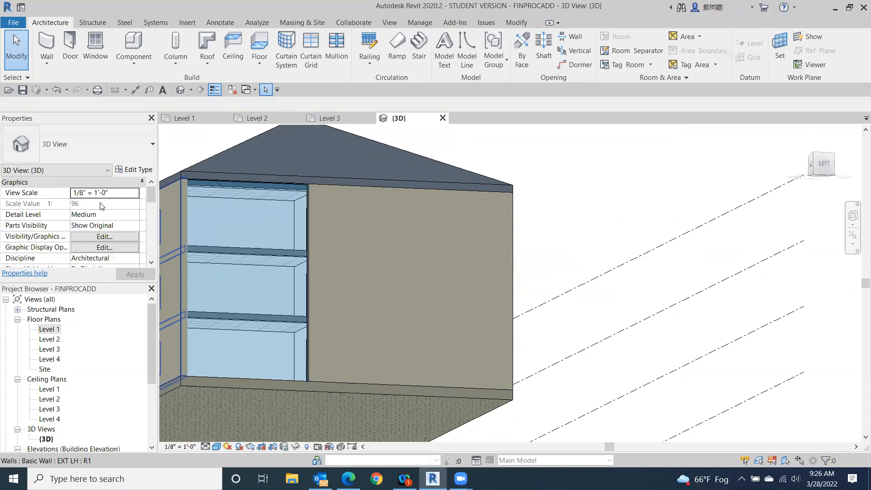
{"action": "scroll", "coordinate": [218, 208], "scroll_direction": "up", "scroll_amount": 5}
{"action": "scroll", "coordinate": [273, 209], "scroll_direction": "up", "scroll_amount": 4}
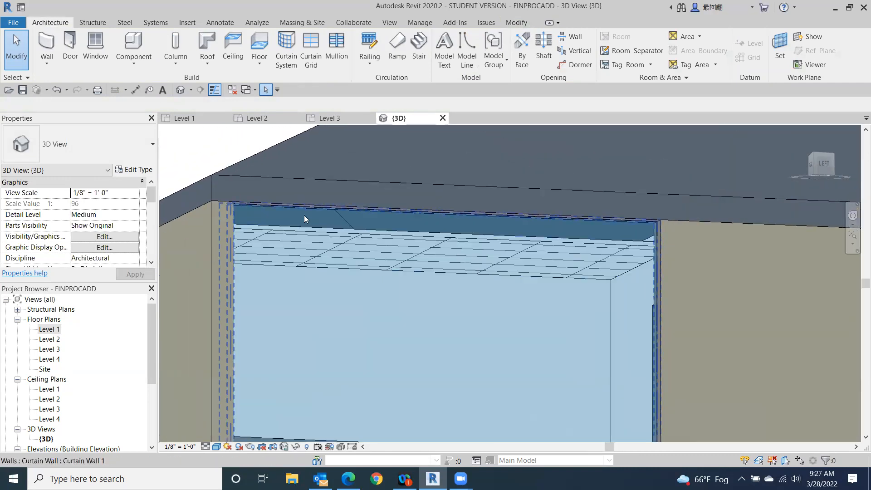
{"action": "left_click", "coordinate": [296, 182]}
{"action": "left_click", "coordinate": [296, 447]}
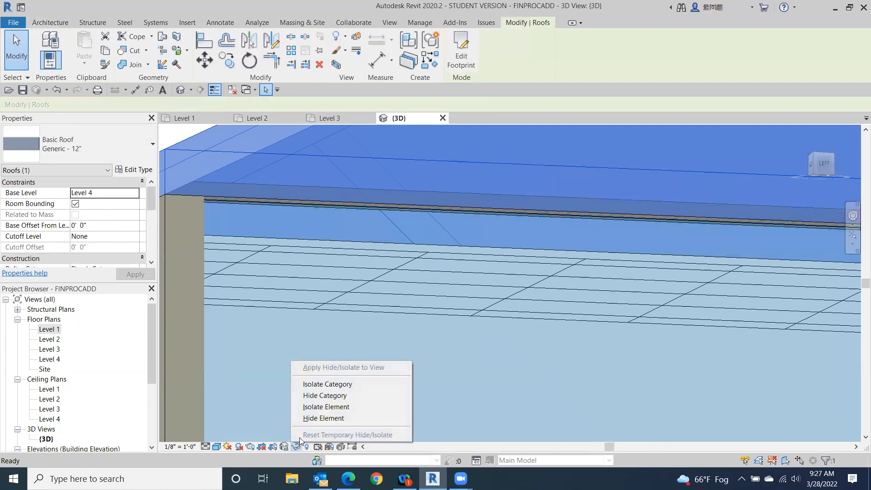
{"action": "left_click", "coordinate": [313, 417]}
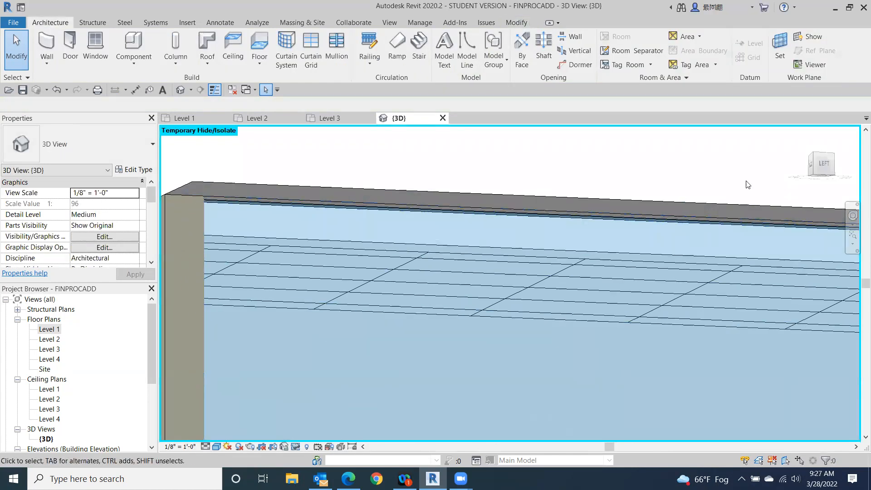
Step: Make the west curtain wall's top constraint Unconnected and set its unconnected height to 29'
{"action": "left_click", "coordinate": [821, 164]}
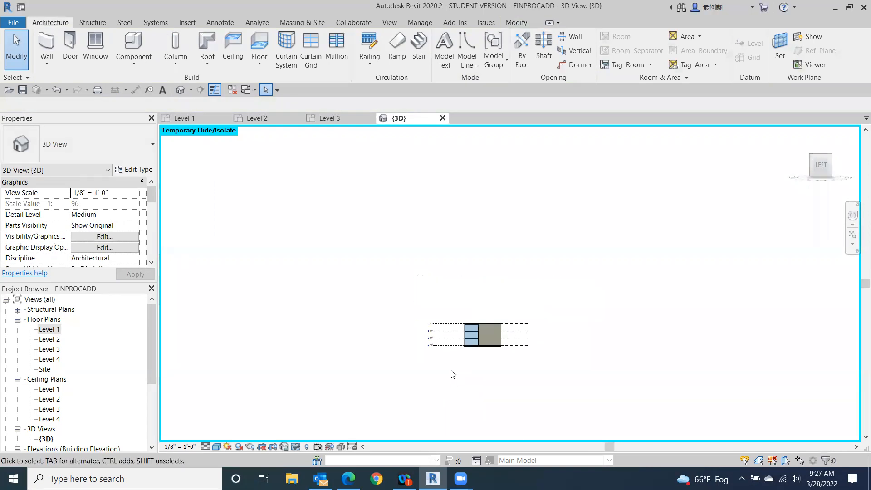
{"action": "scroll", "coordinate": [467, 359], "scroll_direction": "up", "scroll_amount": 5}
{"action": "scroll", "coordinate": [467, 357], "scroll_direction": "up", "scroll_amount": 3}
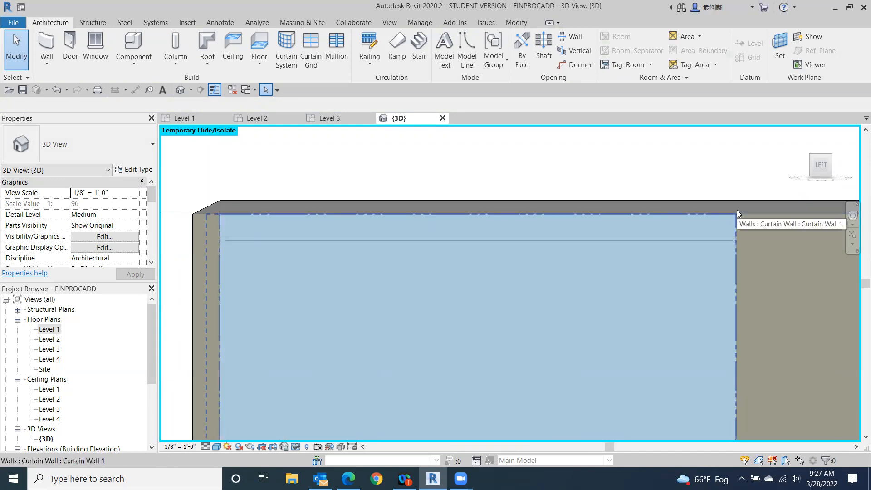
{"action": "left_click", "coordinate": [276, 219]}
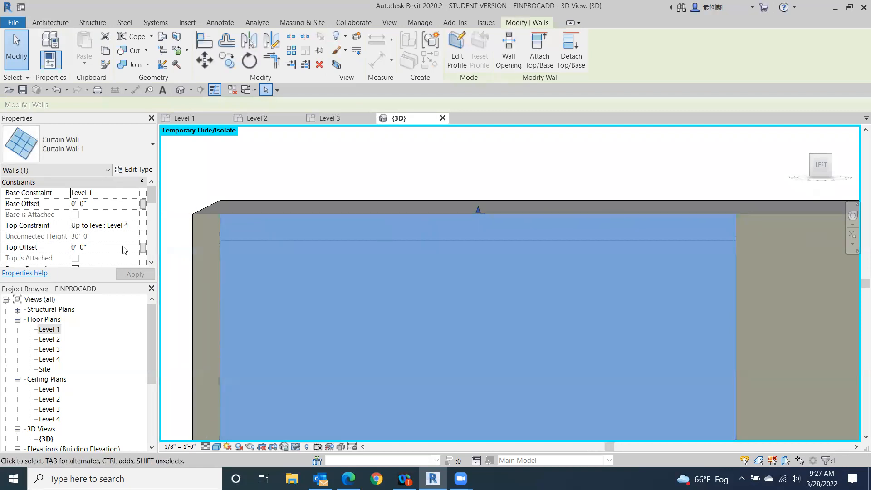
{"action": "left_click", "coordinate": [138, 227]}
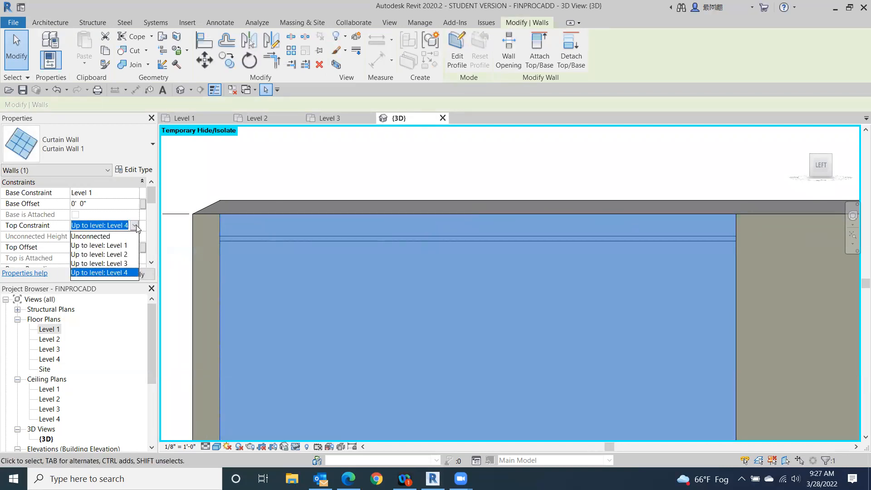
{"action": "left_click", "coordinate": [103, 238]}
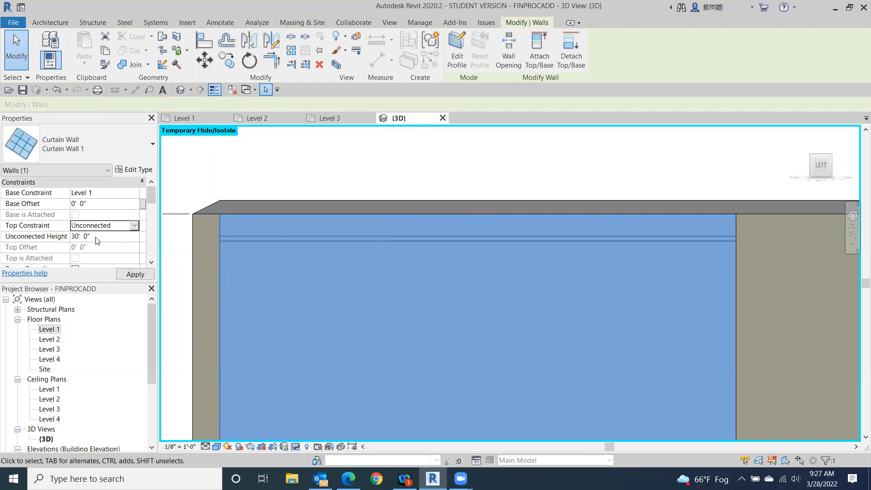
{"action": "left_click", "coordinate": [71, 237]}
{"action": "left_click_drag", "start_coordinate": [72, 240], "coordinate": [60, 244]}
{"action": "type", "text": "29"}
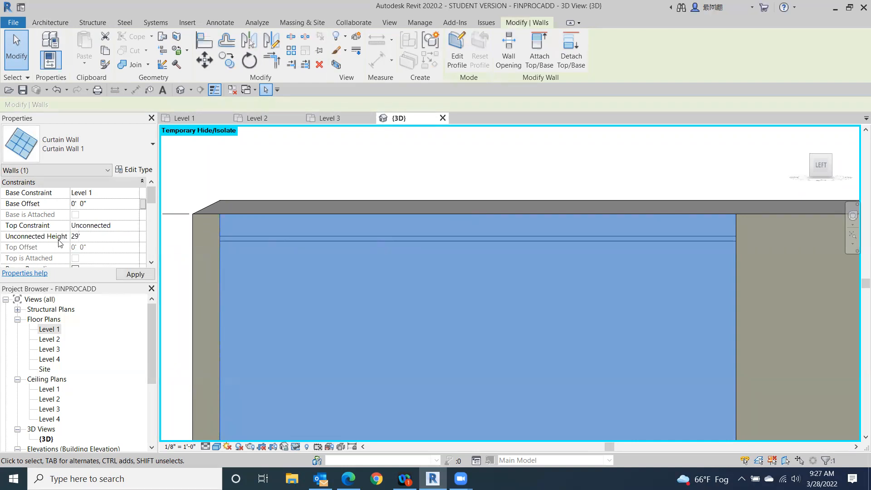
{"action": "left_click", "coordinate": [134, 274]}
{"action": "left_click", "coordinate": [326, 152]}
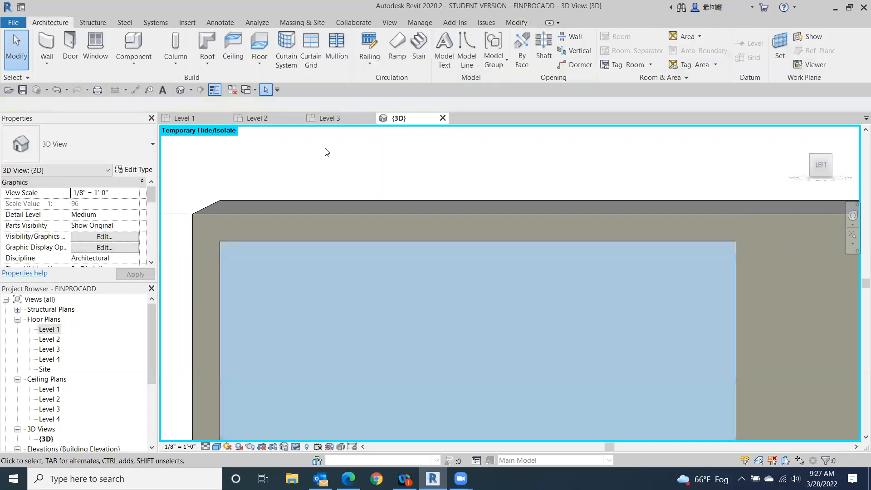
Step: Add horizontal curtain grid lines about 4'-8", 14'-0" and 24'-0" above the curtain wall's base, plus a vertical one about 6'-4" from its south edge
{"action": "scroll", "coordinate": [497, 294], "scroll_direction": "down", "scroll_amount": 3}
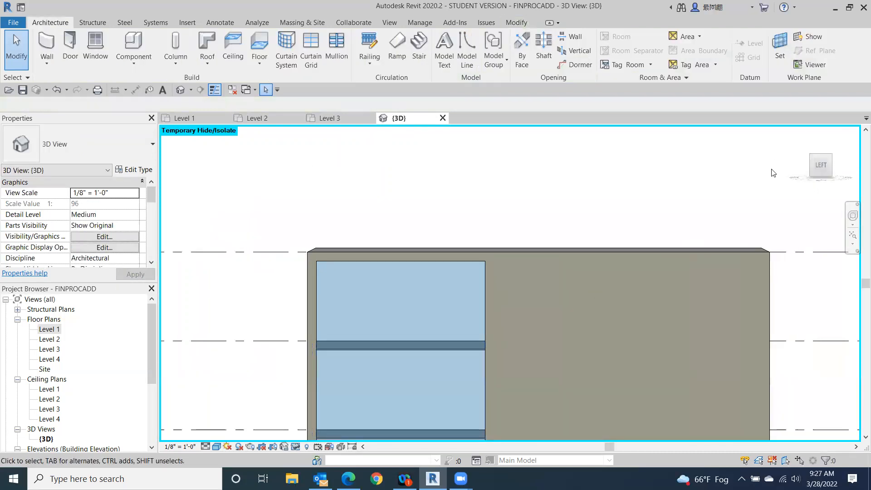
{"action": "left_click_drag", "start_coordinate": [812, 160], "coordinate": [832, 162]}
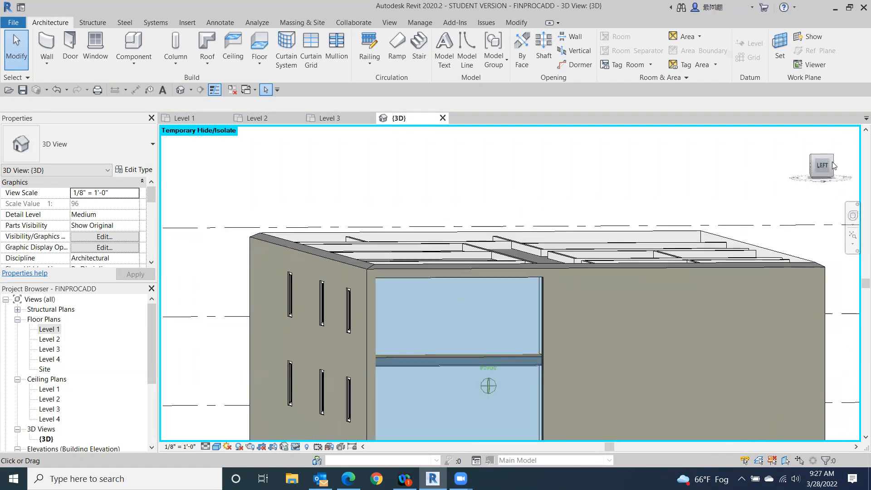
{"action": "scroll", "coordinate": [768, 246], "scroll_direction": "down", "scroll_amount": 4}
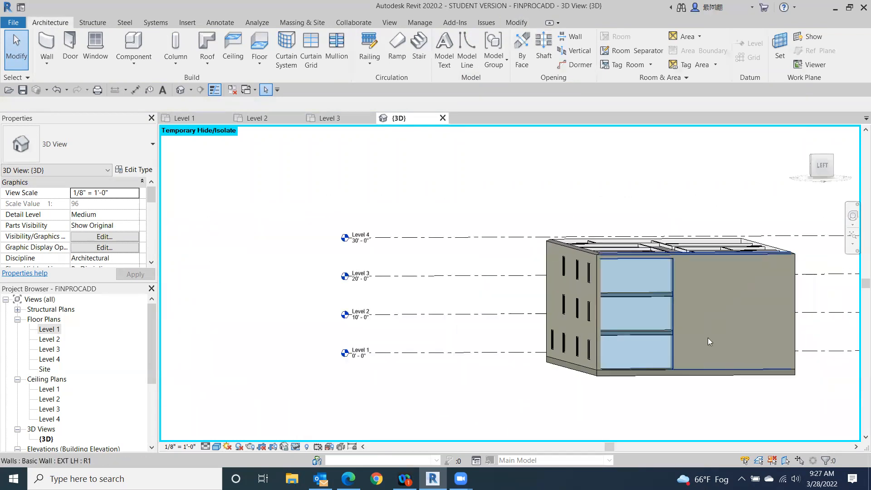
{"action": "scroll", "coordinate": [697, 358], "scroll_direction": "up", "scroll_amount": 2}
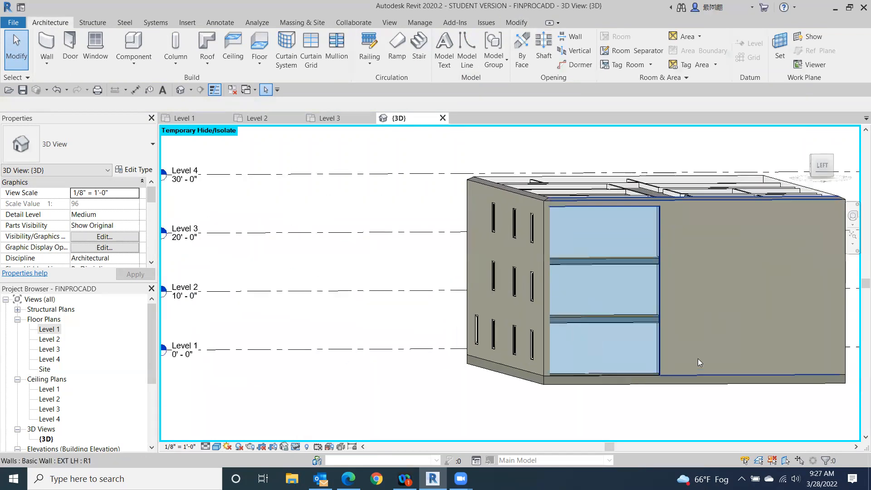
{"action": "left_click", "coordinate": [824, 167]}
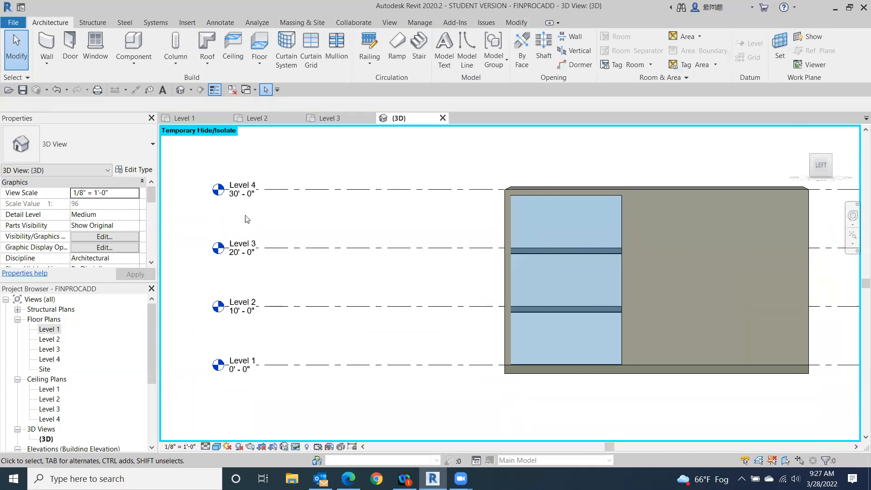
{"action": "left_click", "coordinate": [305, 50]}
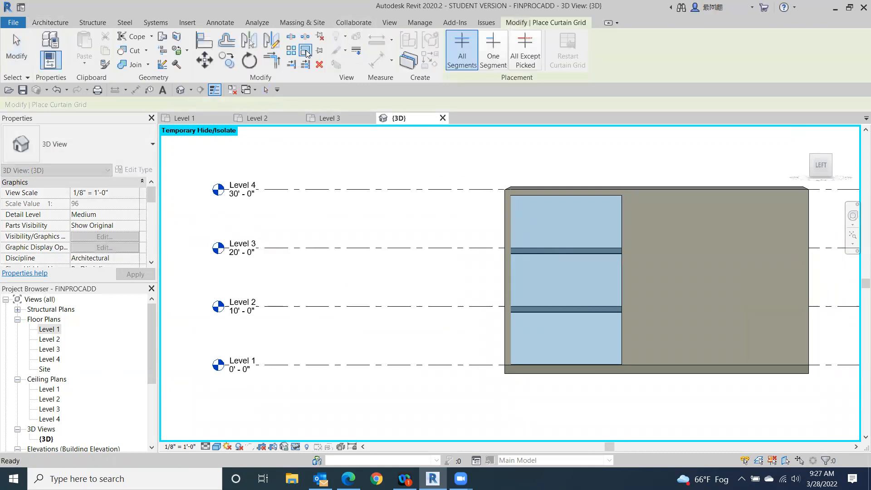
{"action": "left_click", "coordinate": [525, 225]}
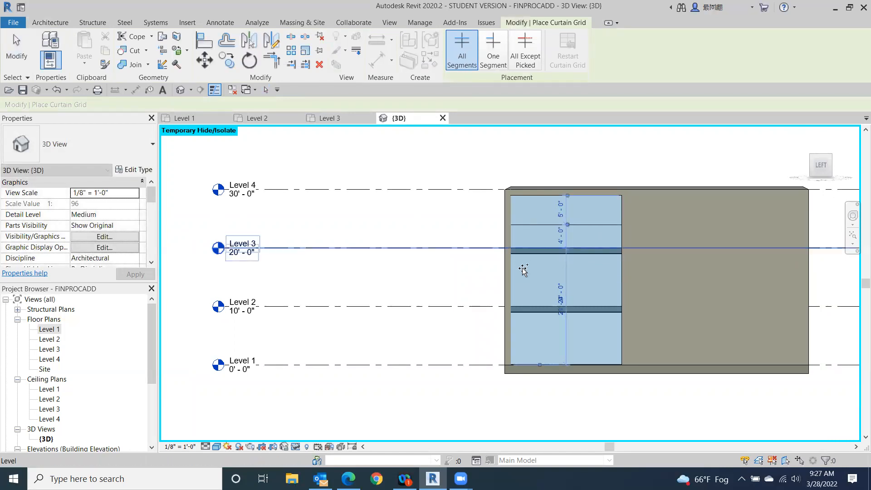
{"action": "left_click", "coordinate": [525, 283]}
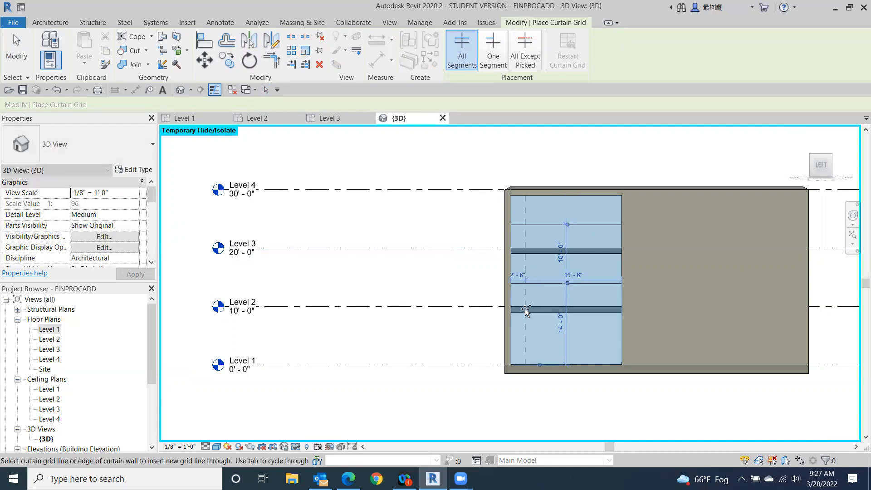
{"action": "left_click", "coordinate": [521, 337]}
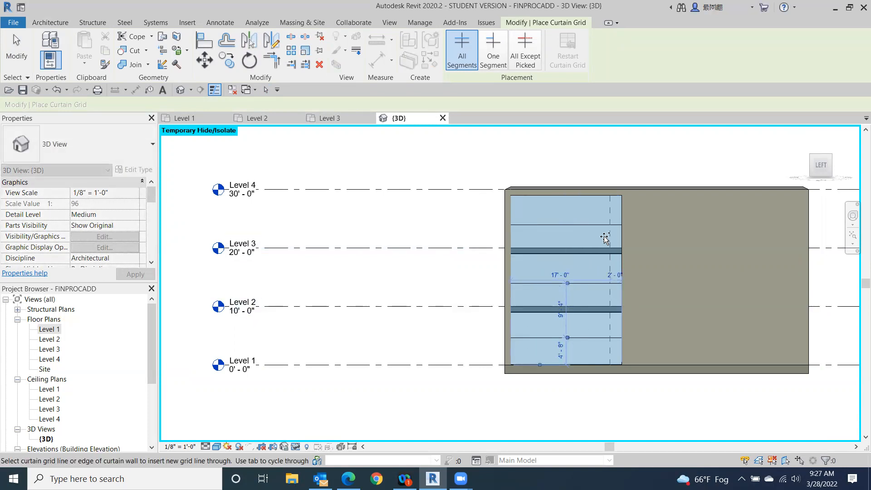
{"action": "left_click", "coordinate": [590, 243]}
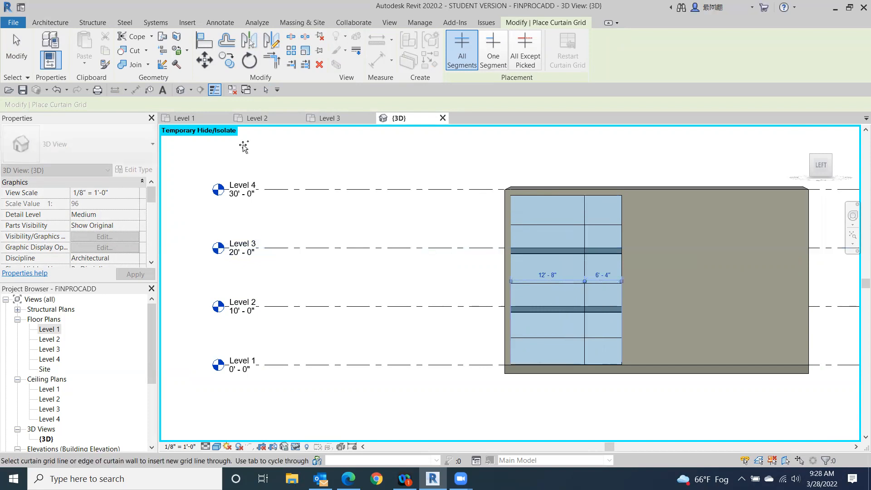
{"action": "left_click", "coordinate": [20, 68]}
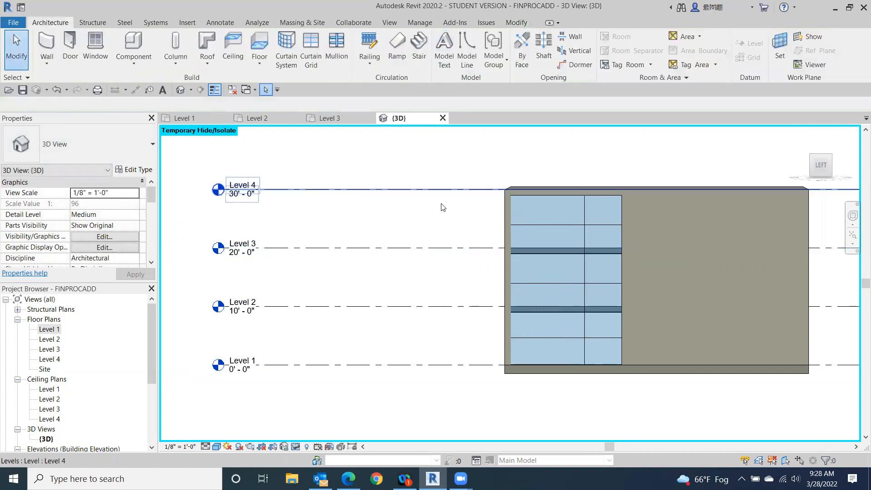
Step: Place 2.5" x 5" rectangular mullions on all grid lines of the west curtain wall and view the result at an angle
{"action": "left_click", "coordinate": [335, 50]}
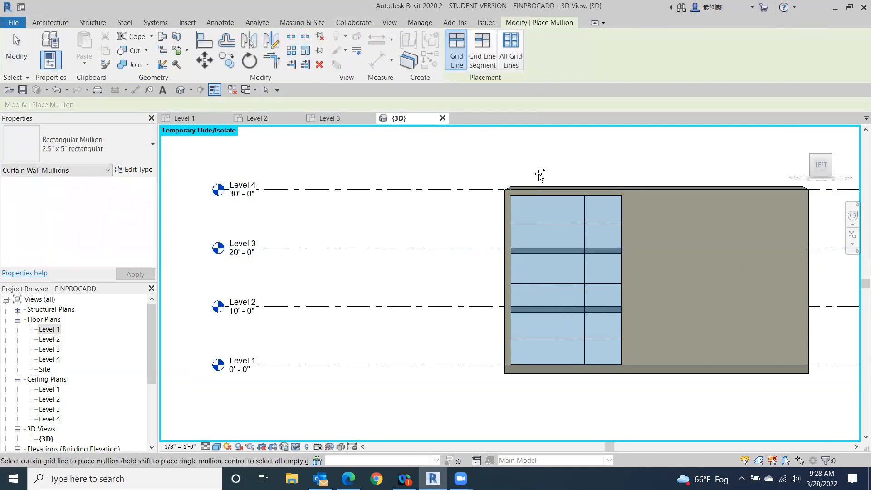
{"action": "left_click", "coordinate": [538, 226]}
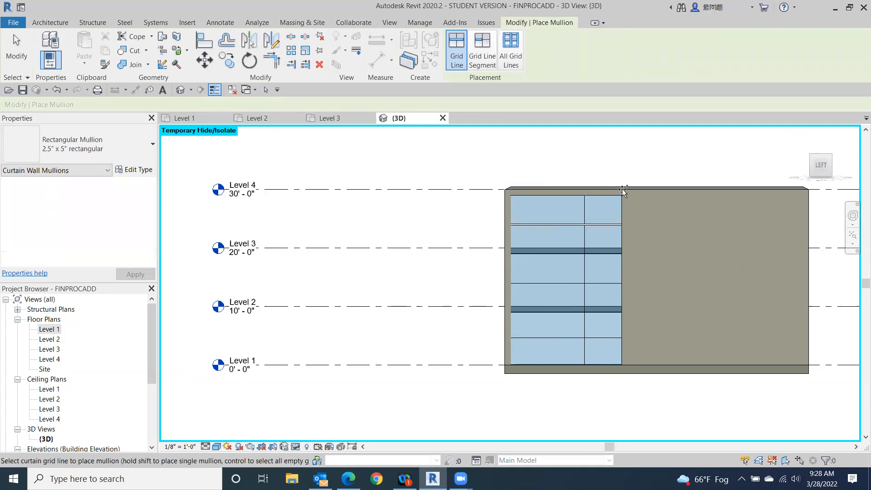
{"action": "left_click", "coordinate": [511, 50]}
{"action": "left_click", "coordinate": [588, 235]}
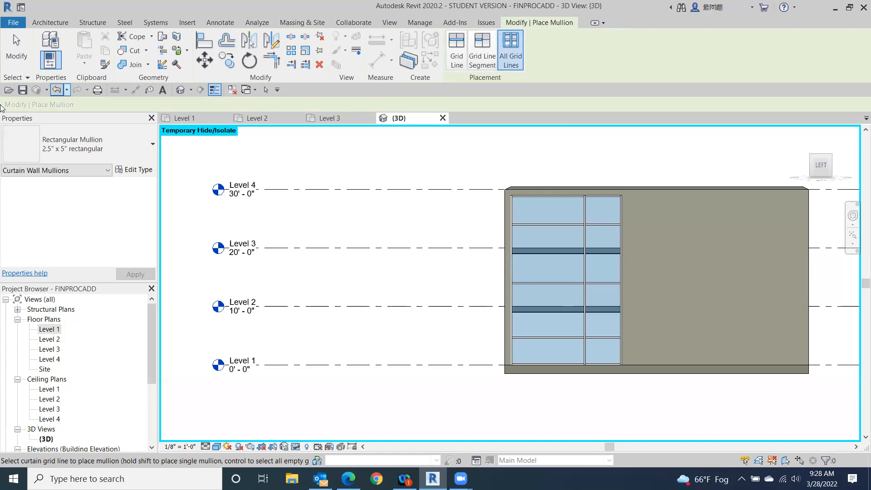
{"action": "left_click", "coordinate": [26, 65]}
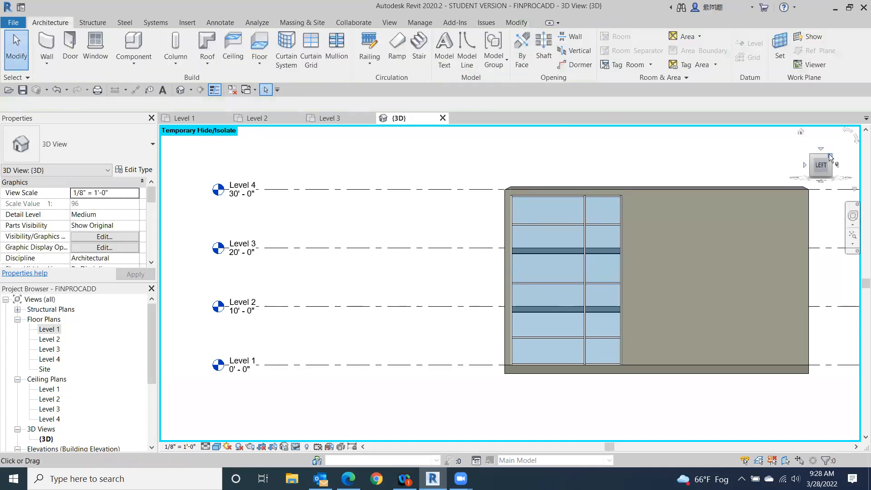
{"action": "left_click", "coordinate": [810, 166]}
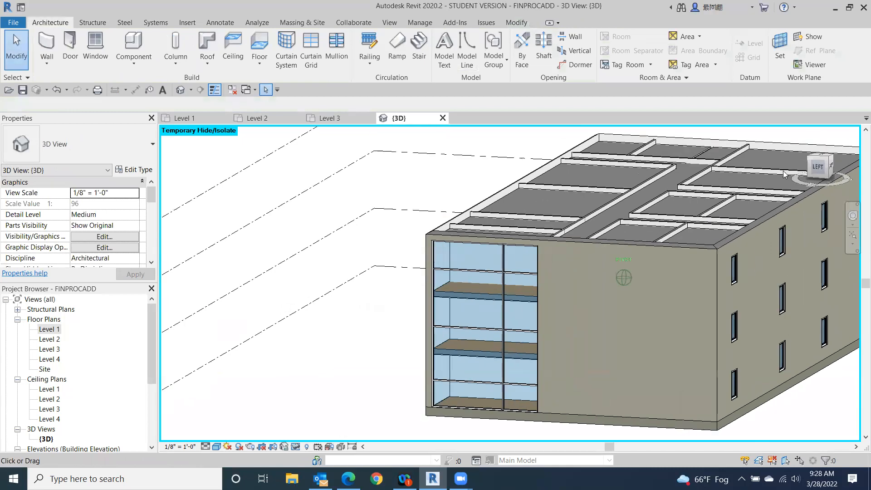
{"action": "left_click_drag", "start_coordinate": [782, 171], "coordinate": [776, 174]}
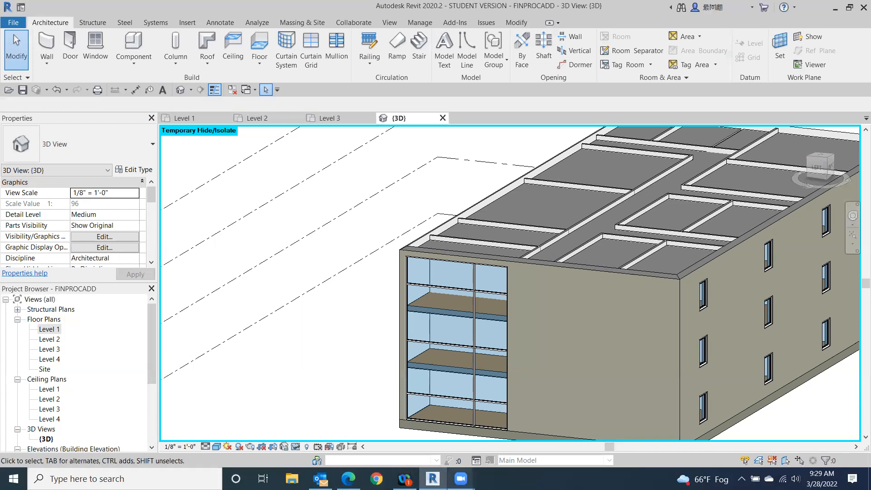
{"action": "mouse_move", "coordinate": [460, 478]}
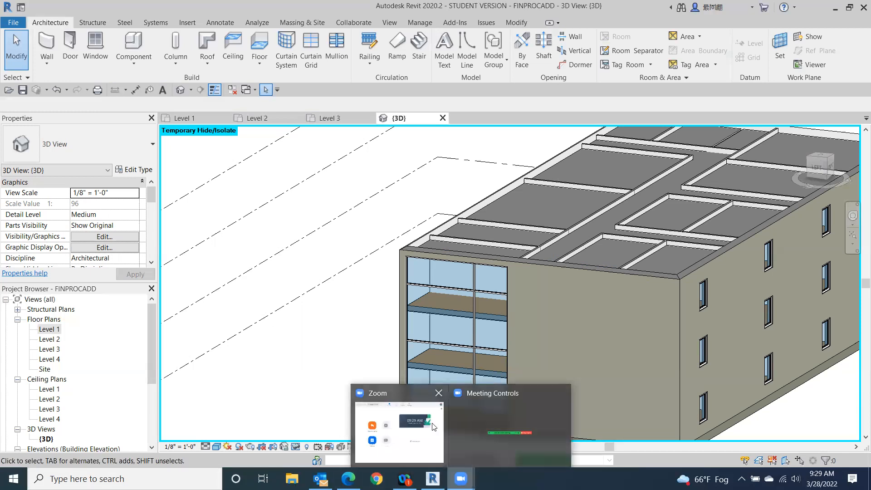
{"action": "left_click", "coordinate": [460, 420]}
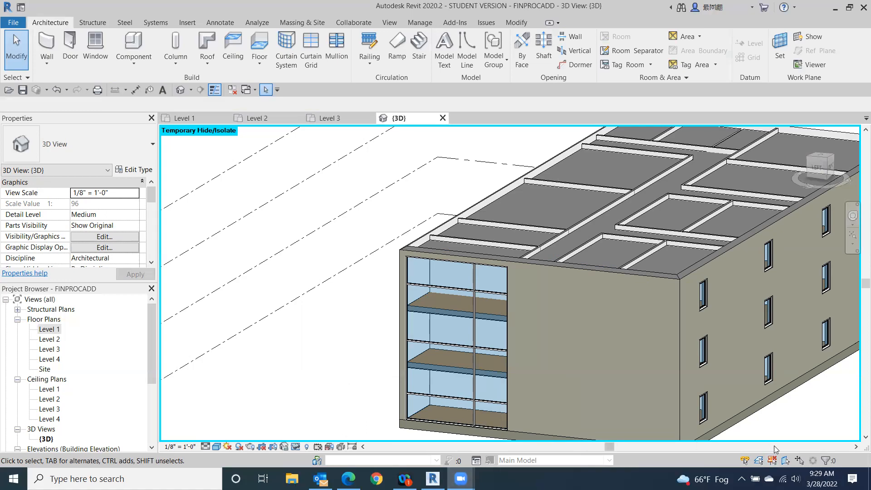